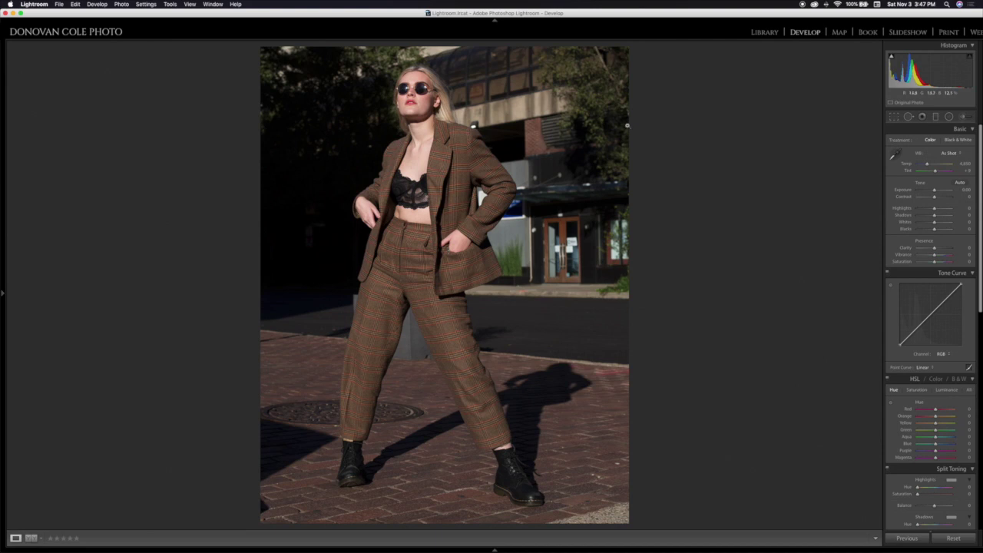
- Set the photo's white balance to temperature 5,900 and tint 0, and reduce vibrance to -10
drag(927, 164, 930, 166)
click(966, 170)
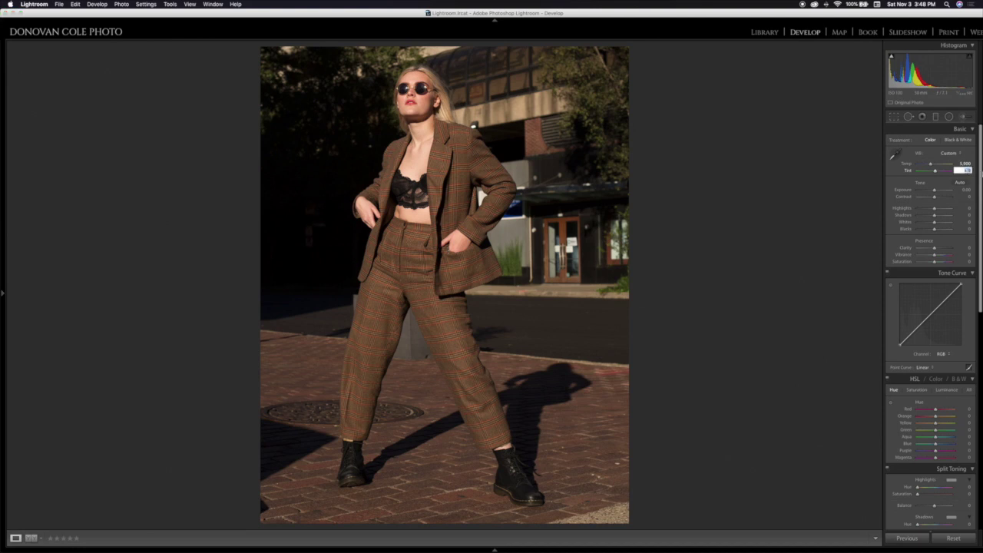
text(0)
key(Return)
drag(936, 257, 933, 258)
drag(933, 258, 934, 258)
- Enable lens profile corrections and chromatic aberration removal for the photo
scroll(931, 225, down, 10)
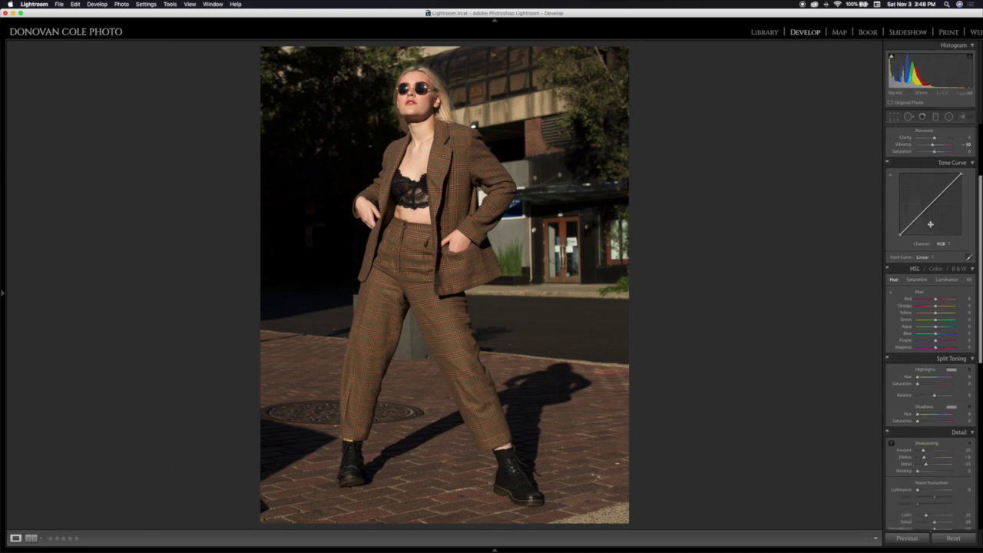
scroll(931, 225, down, 5)
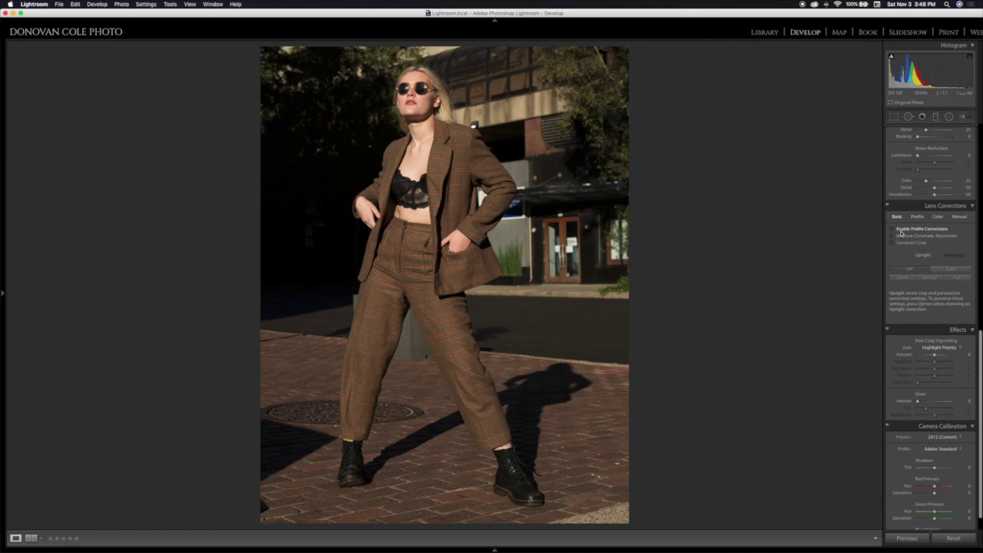
click(892, 230)
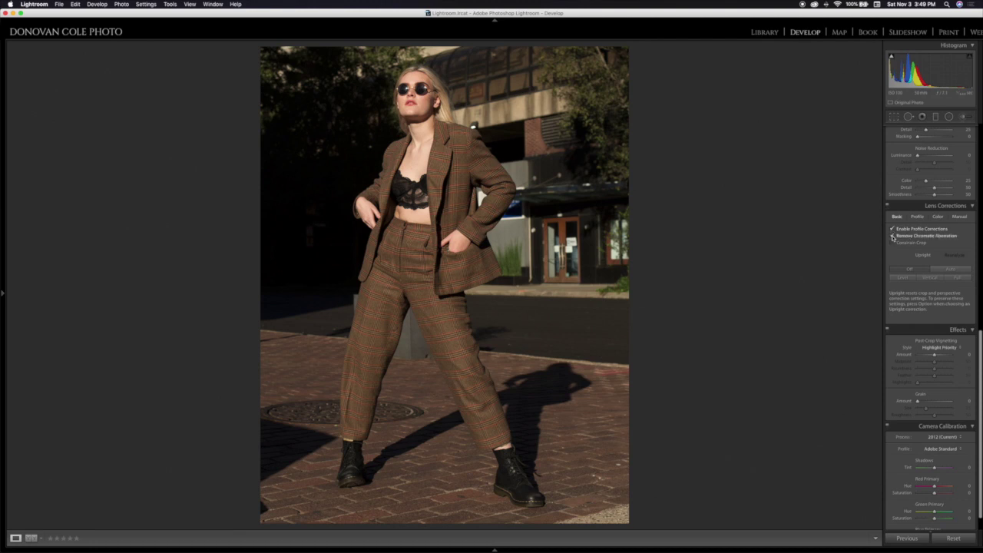
click(892, 238)
- Set the camera calibration profile to Camera Standard
scroll(934, 418, down, 2)
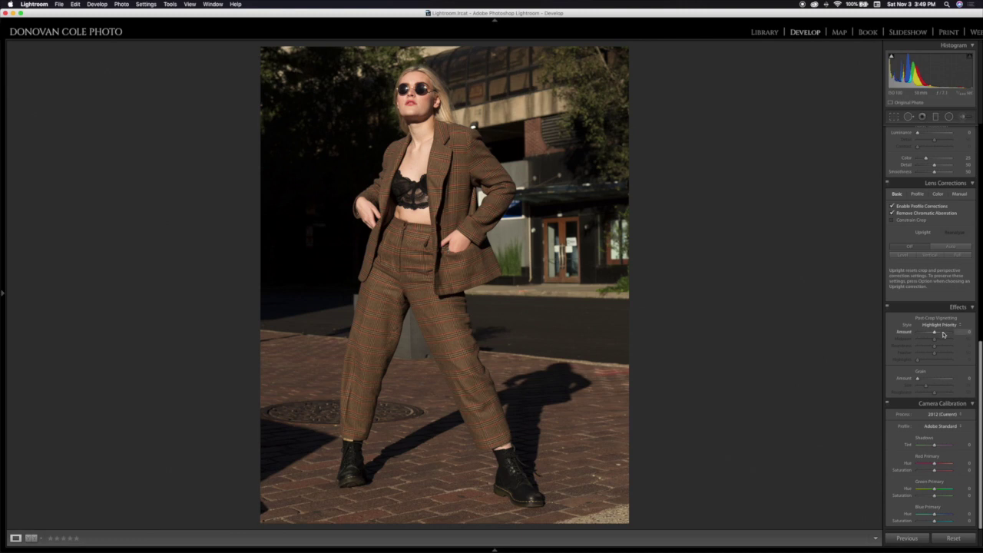
scroll(943, 333, up, 12)
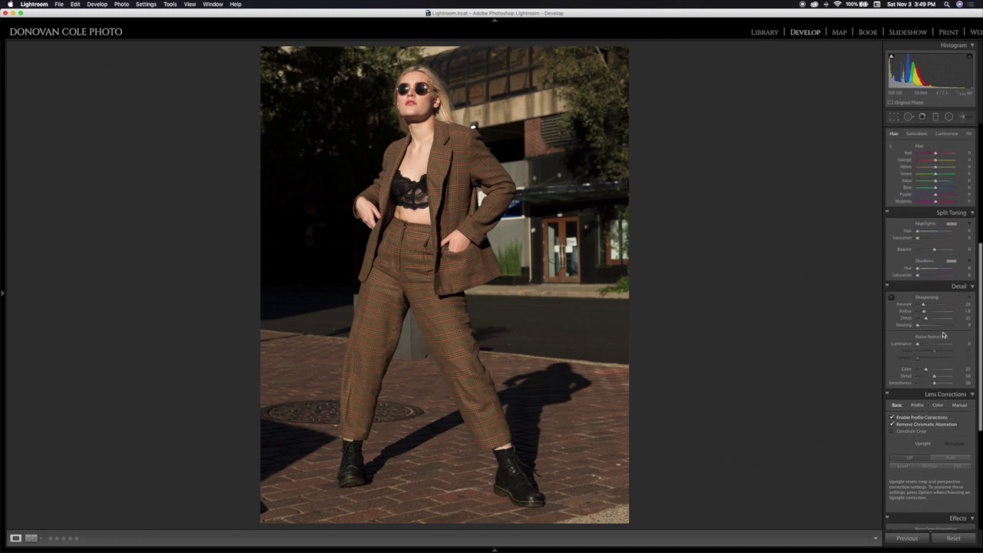
scroll(944, 334, up, 2)
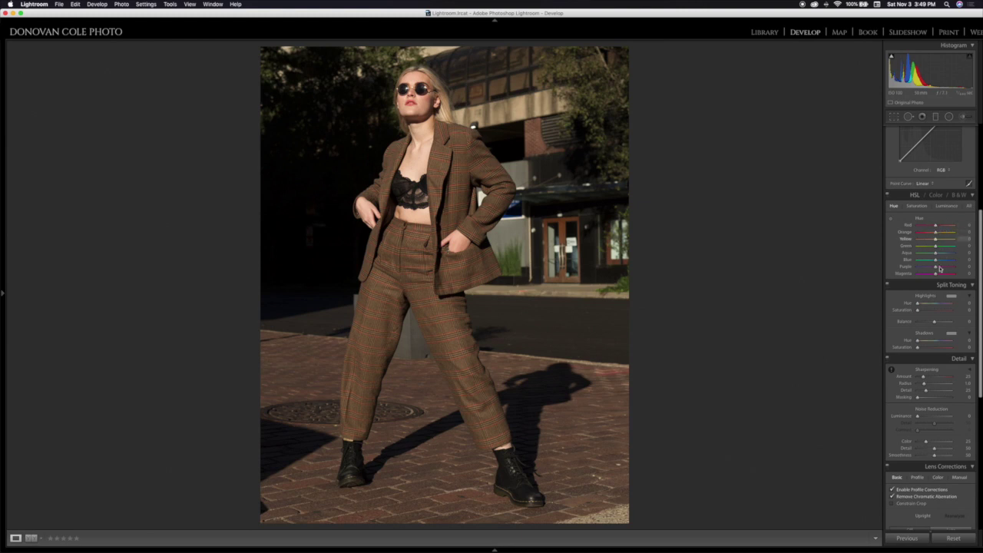
scroll(936, 270, down, 2)
scroll(936, 273, down, 6)
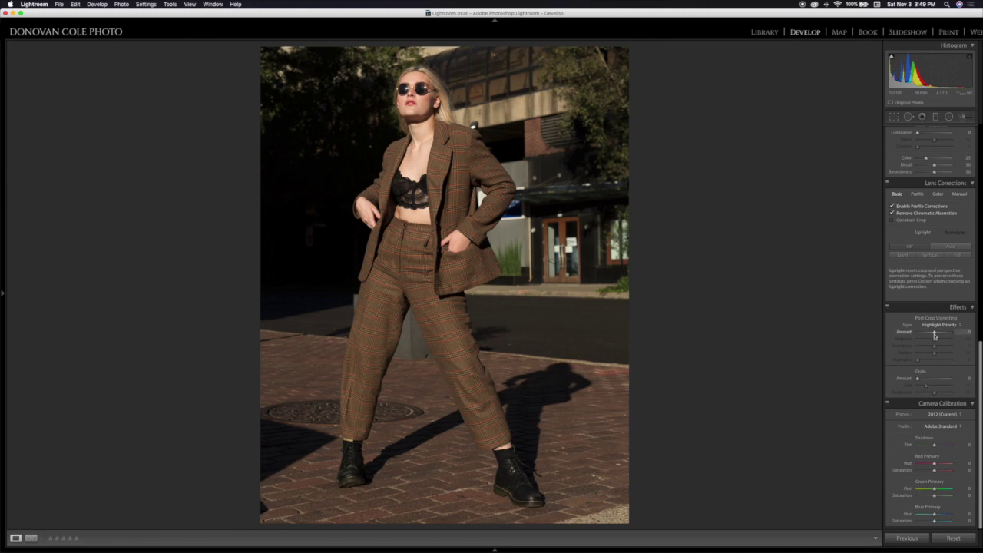
click(954, 427)
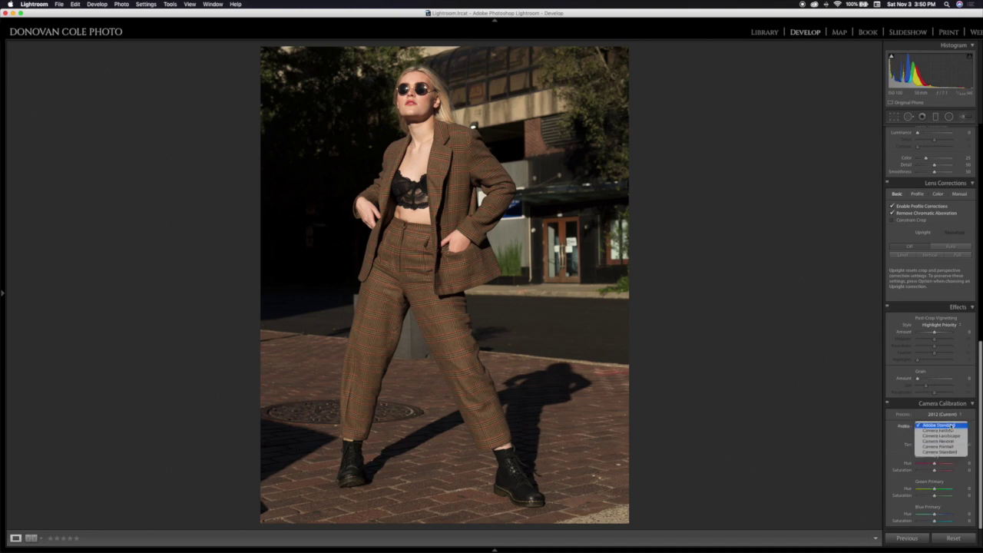
click(950, 453)
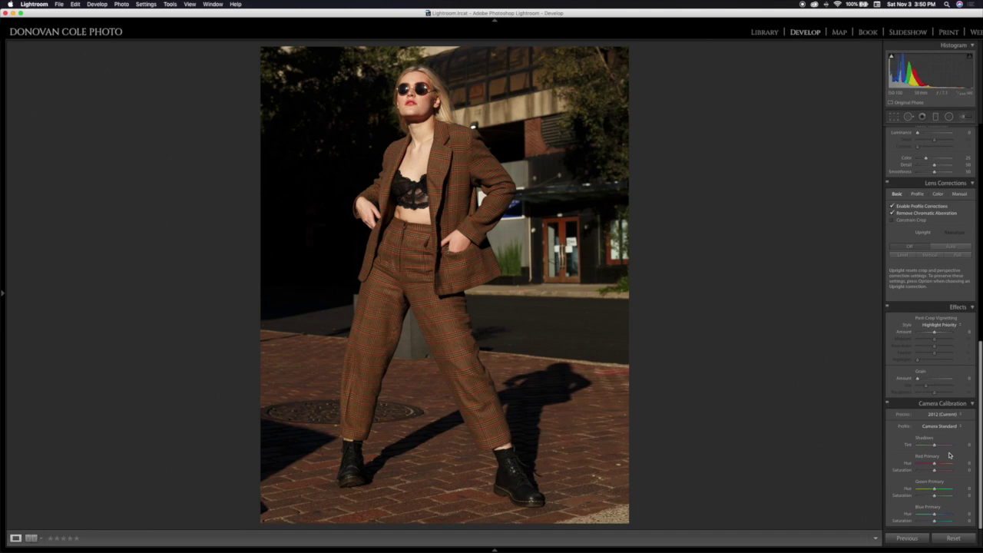
- Try the Camera Neutral calibration profile and switch back to Camera Standard
click(951, 425)
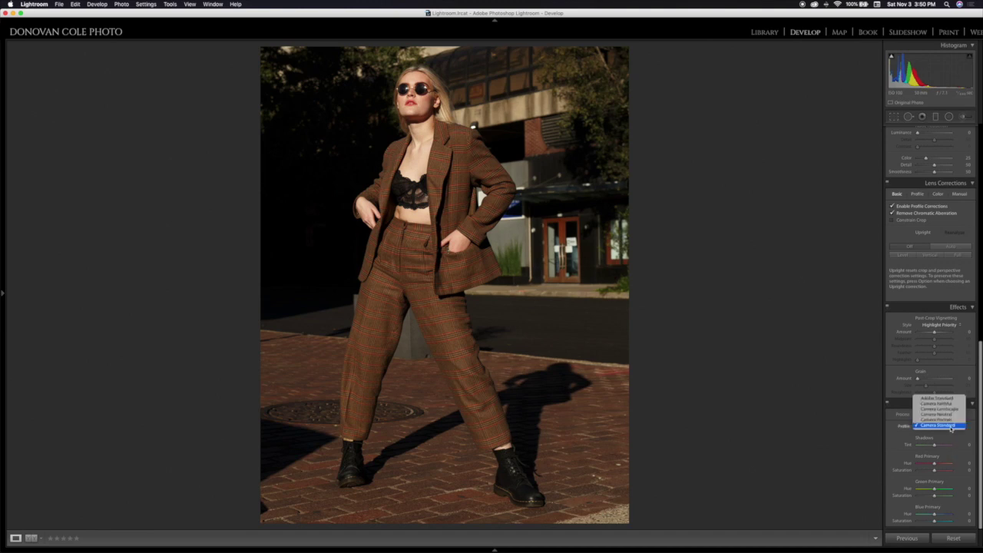
click(950, 416)
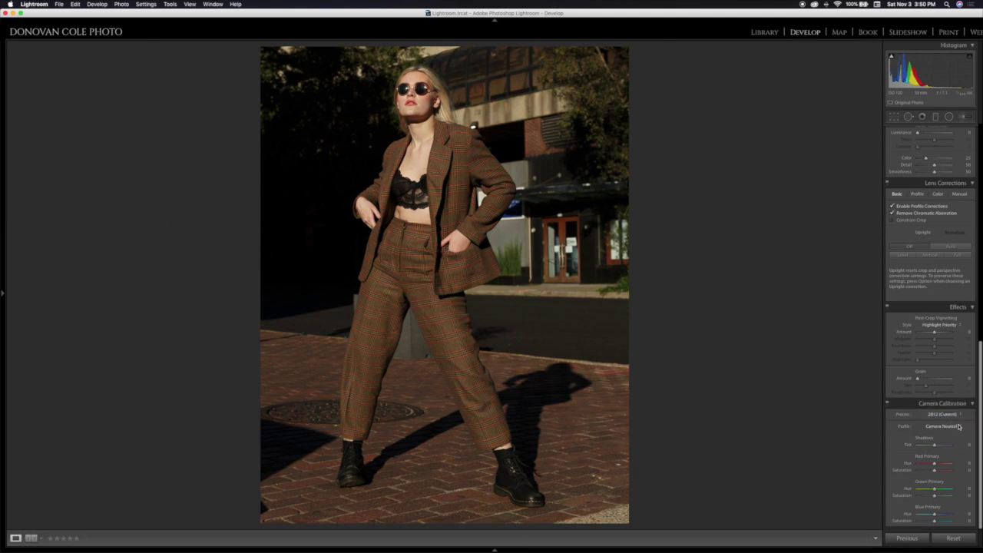
click(945, 426)
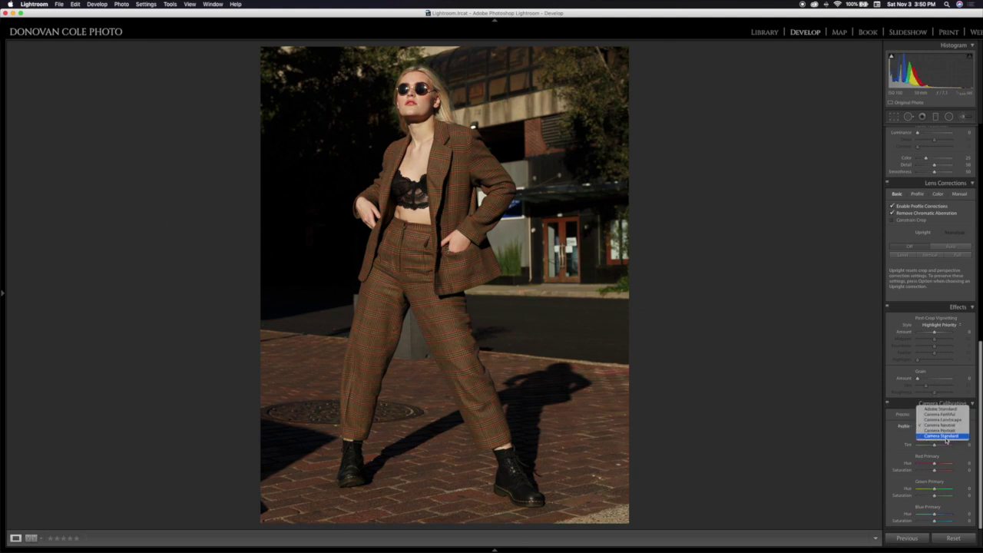
click(946, 436)
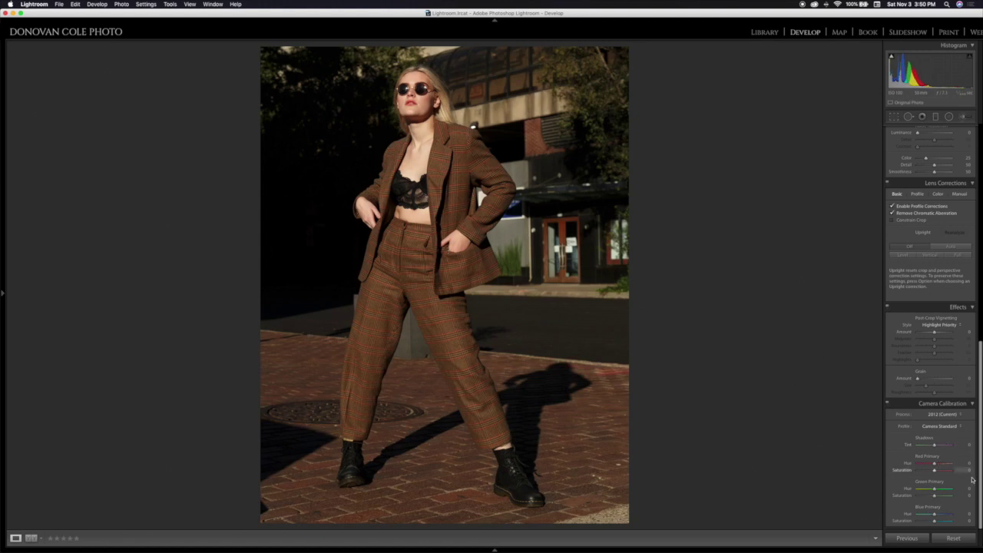
- In the camera calibration, set blue primary hue, green primary hue and red primary saturation each to -100
mouse_move(927, 512)
mouse_down()
mouse_move(947, 512)
mouse_move(937, 514)
mouse_up()
drag(935, 517, 895, 524)
drag(935, 492, 891, 499)
drag(930, 474, 848, 494)
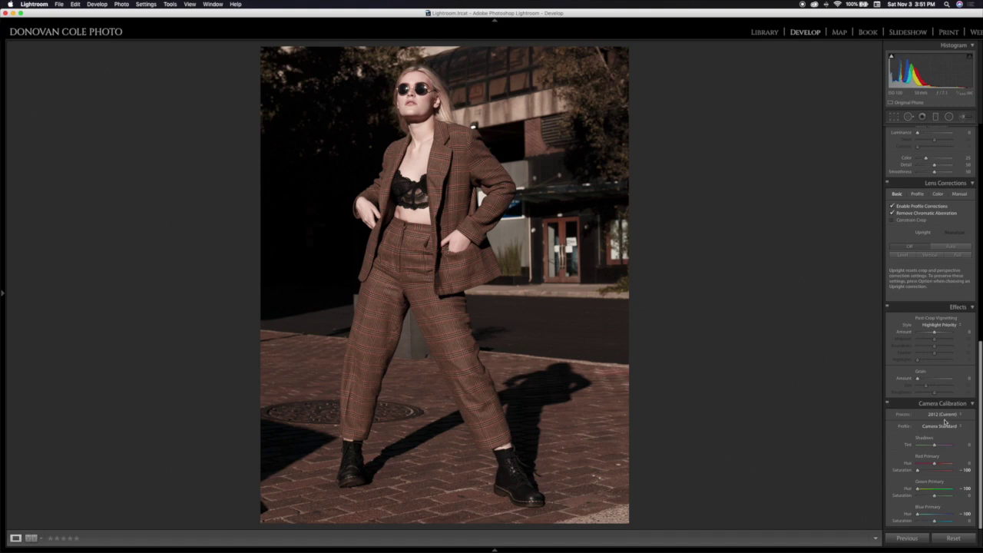
- In the HSL adjustments, lower the red hue slightly and set the red saturation to -14
scroll(945, 421, up, 10)
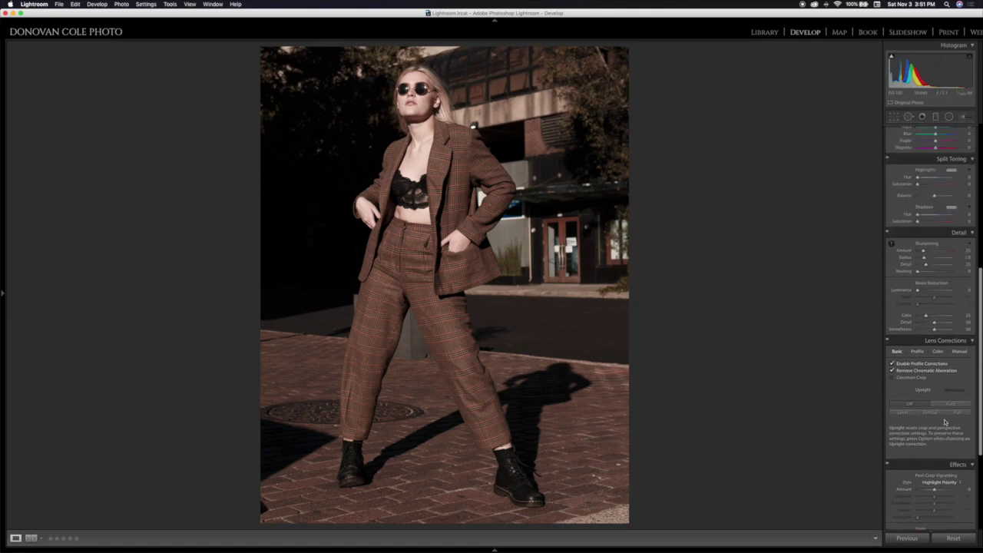
scroll(945, 421, up, 1)
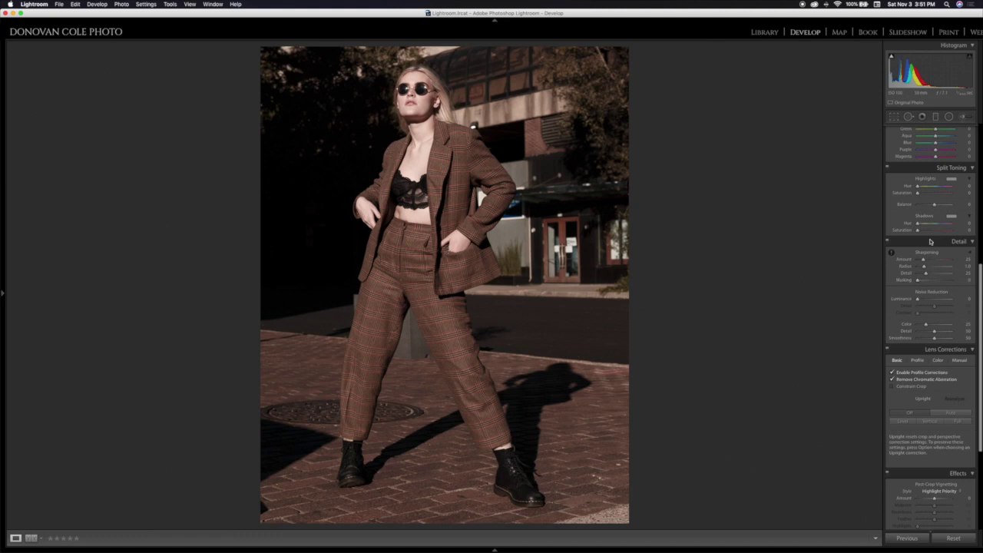
scroll(933, 300, up, 7)
scroll(933, 300, up, 3)
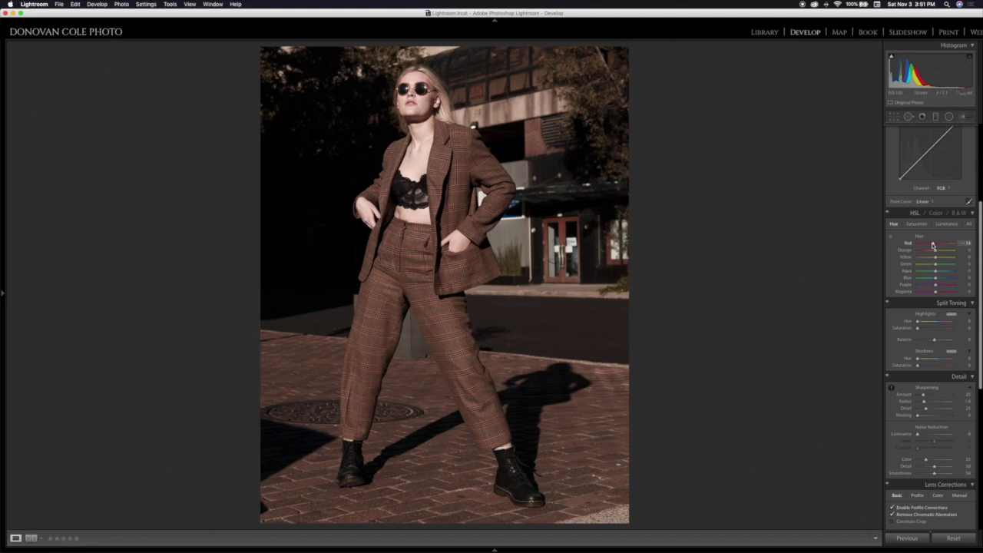
drag(933, 244, 931, 244)
drag(932, 244, 931, 244)
click(917, 224)
drag(936, 245, 934, 245)
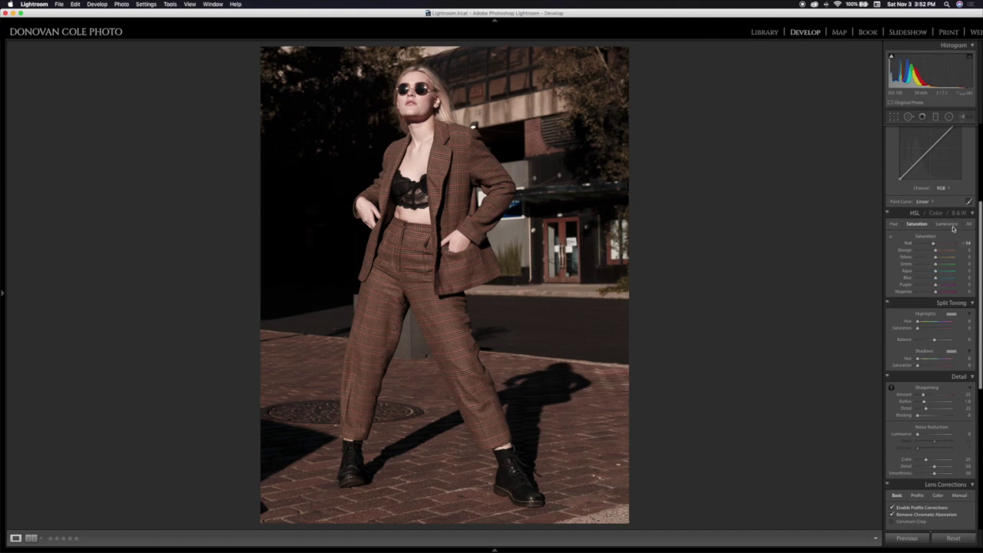
- Darken the reds and blues by lowering their HSL luminance
click(952, 225)
drag(935, 245, 929, 245)
drag(942, 280, 927, 281)
- Set the HSL blue saturation to -52
click(920, 223)
drag(935, 282, 925, 281)
scroll(945, 336, up, 5)
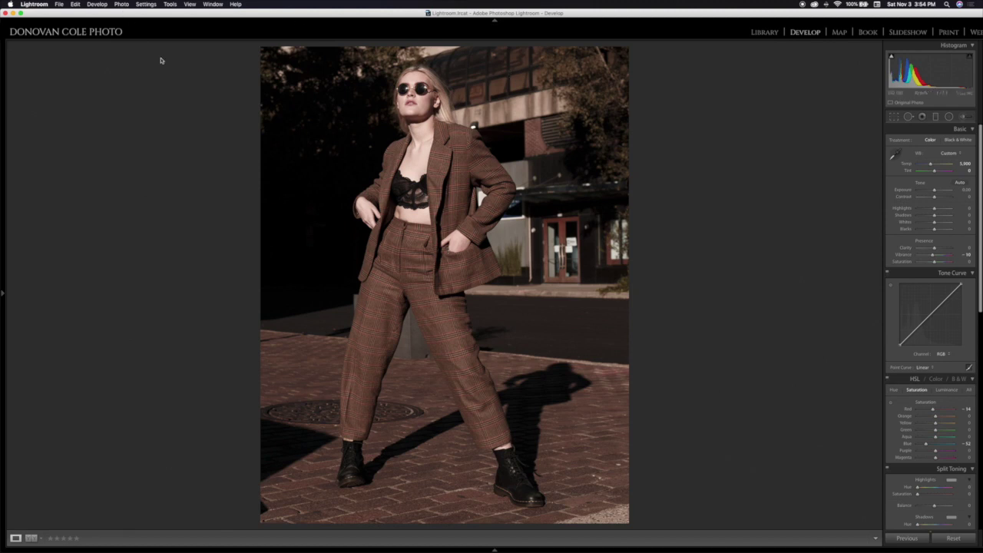
- Switch to the photo in Photoshop, collapse the Retouch group and add a Hue/Saturation adjustment layer above it
click(98, 4)
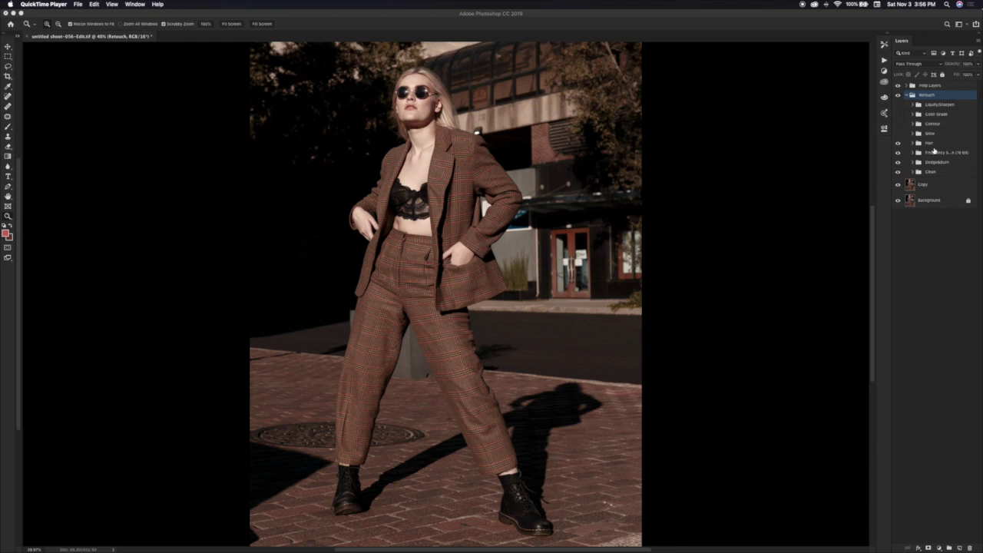
click(907, 95)
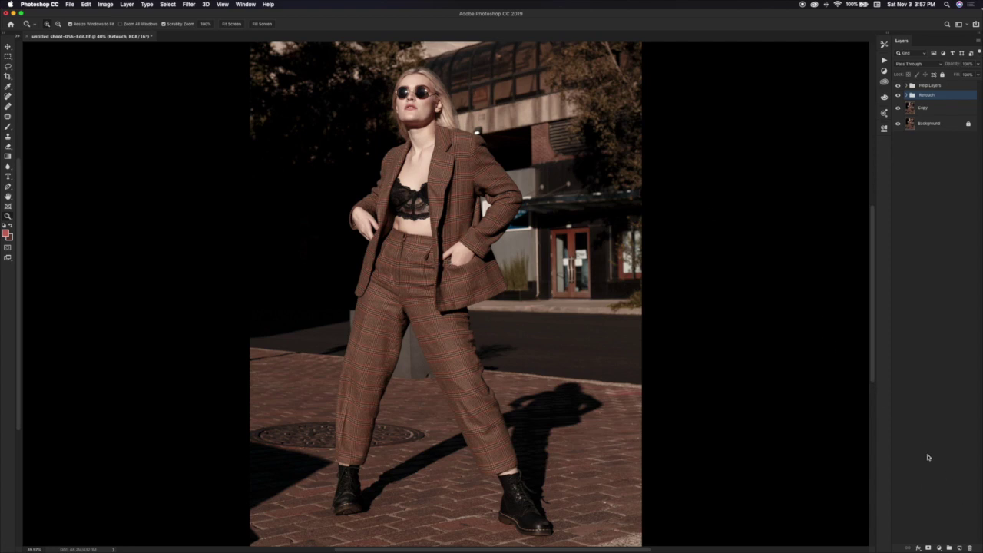
click(939, 549)
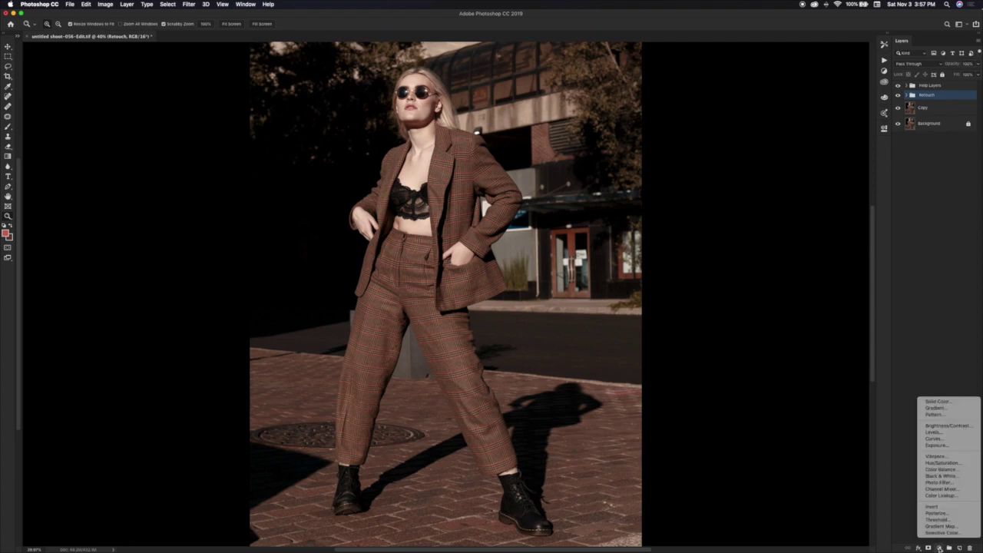
click(938, 464)
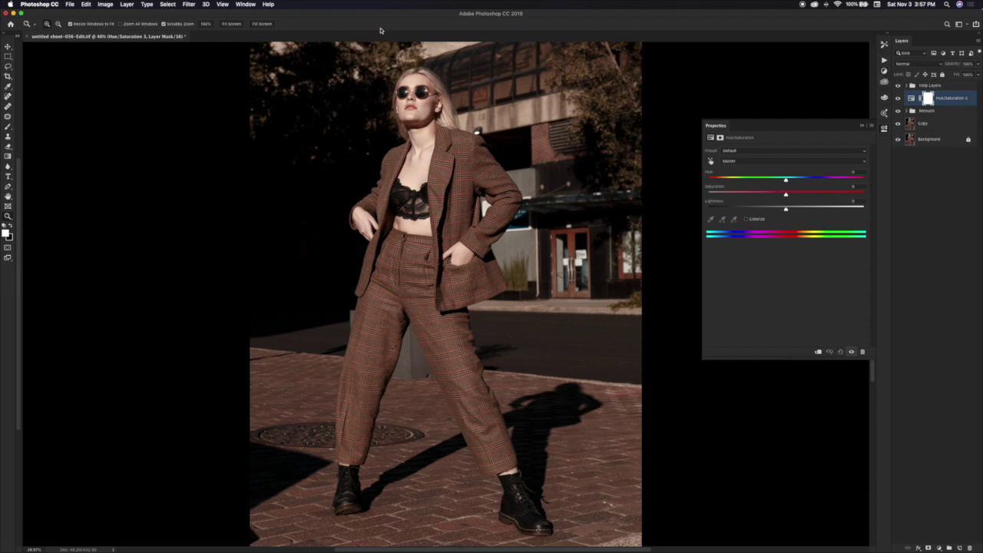
click(245, 5)
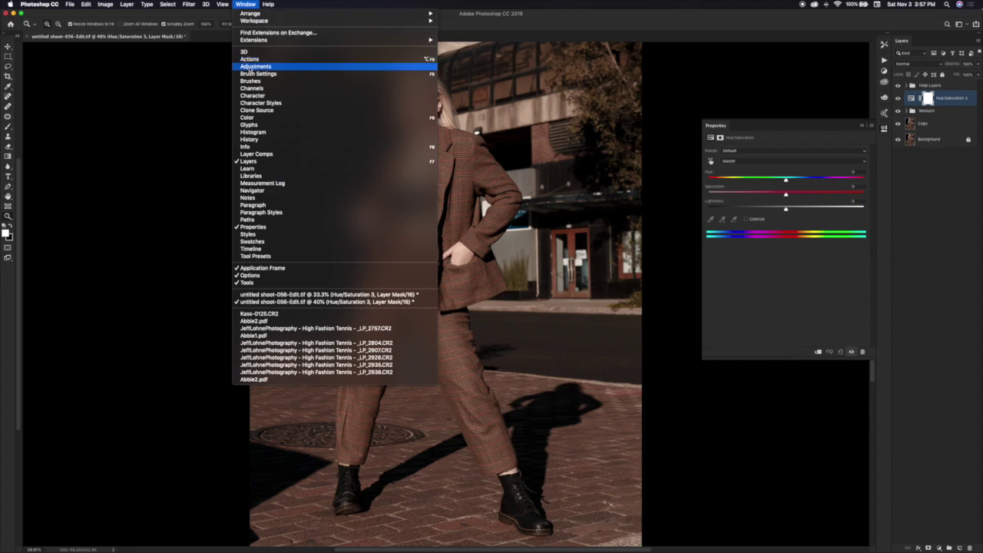
click(208, 69)
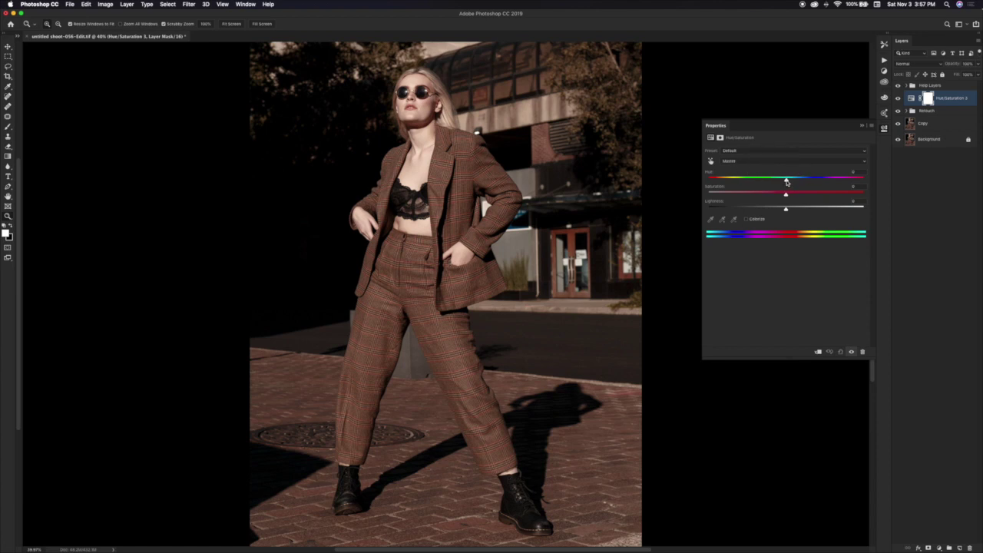
- In the Hue/Saturation adjustment, raise the Master hue slightly and shift the Reds hue slightly toward yellow
drag(788, 182, 788, 182)
click(759, 162)
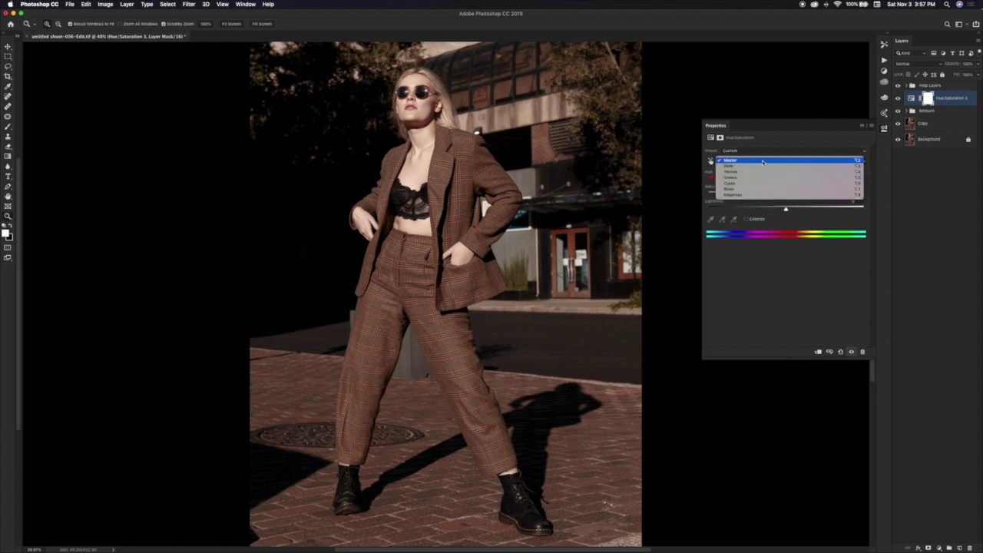
click(763, 167)
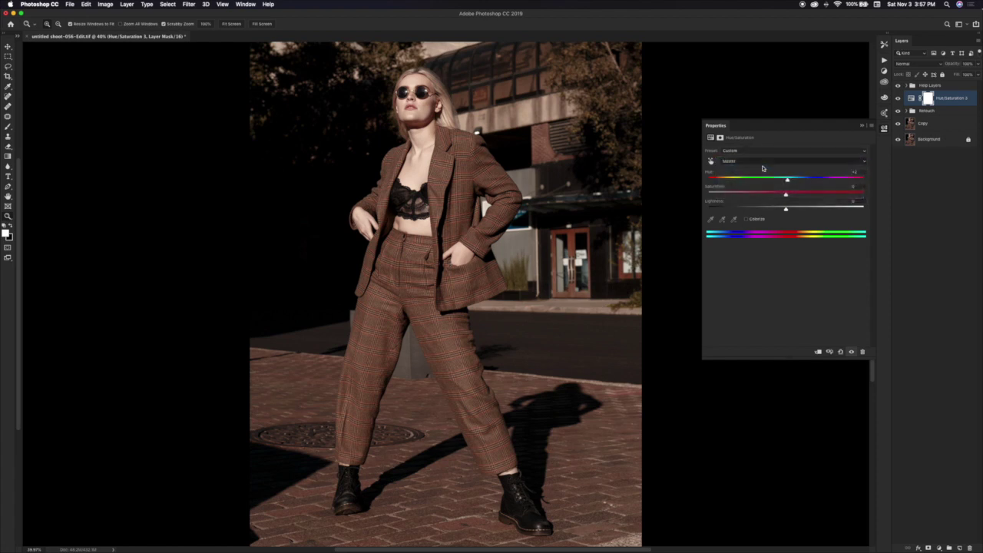
drag(787, 181, 788, 181)
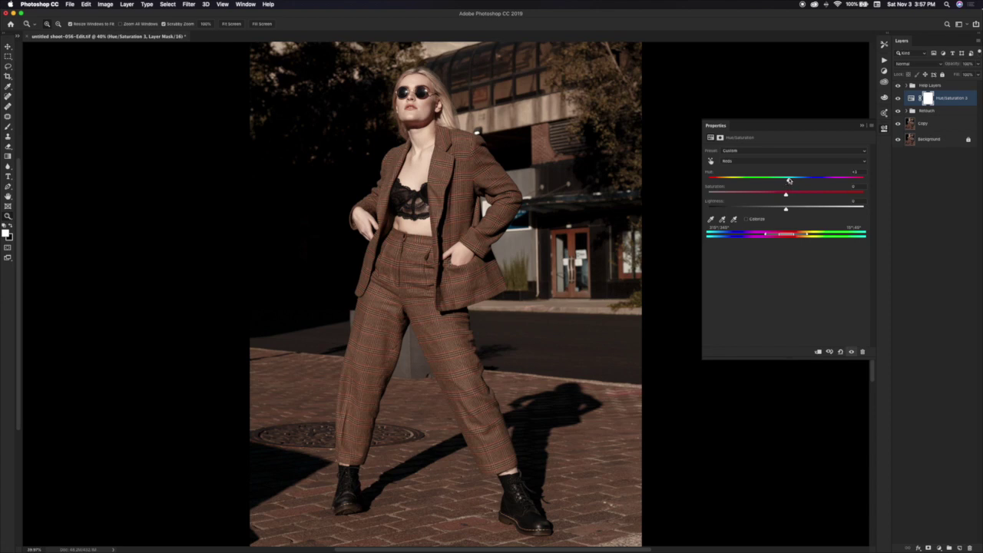
drag(790, 180, 791, 180)
click(862, 128)
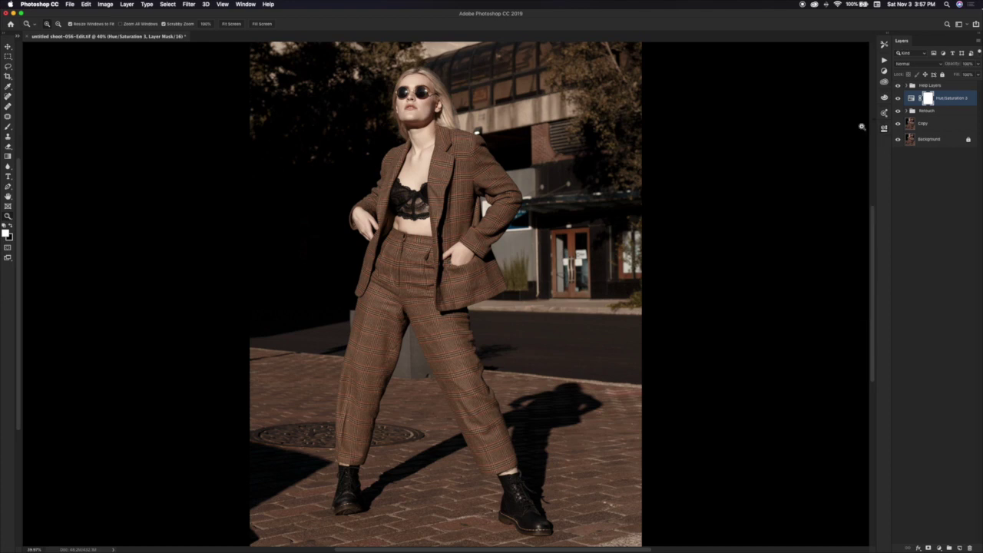
- Add a Curves adjustment layer above Hue/Saturation and nudge the white point of its RGB curve slightly
click(940, 548)
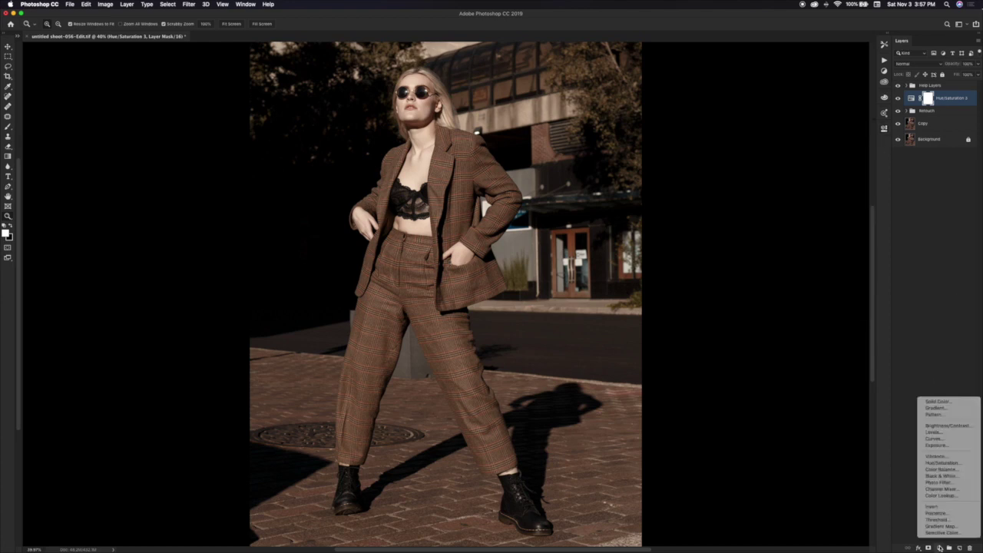
click(935, 440)
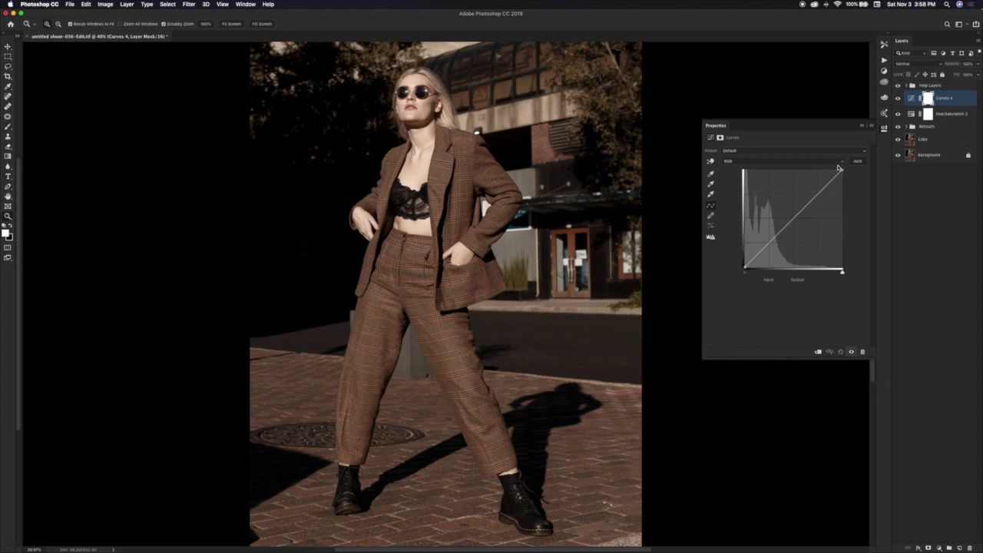
drag(843, 169, 842, 170)
click(862, 128)
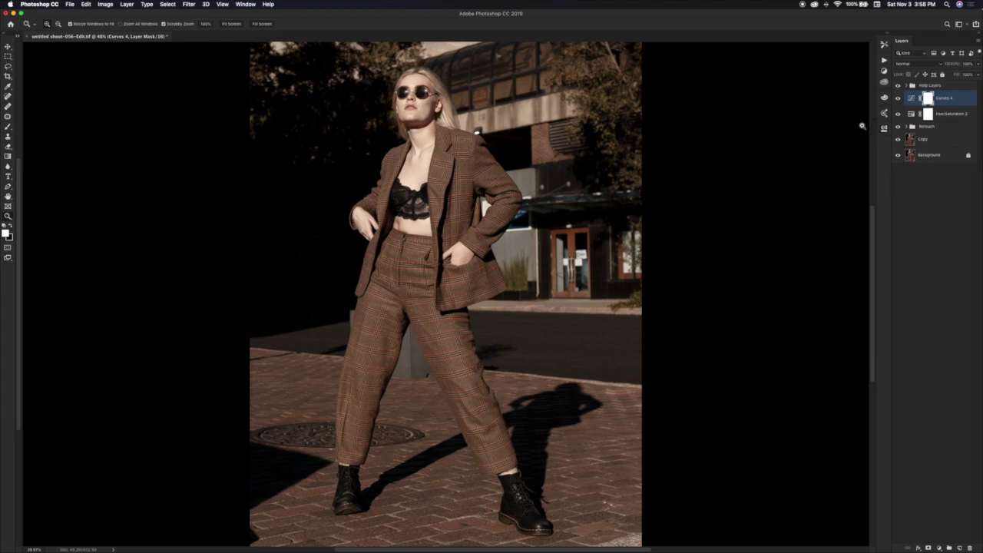
- Group the Curves and Hue/Saturation adjustment layers together
shift+click(949, 114)
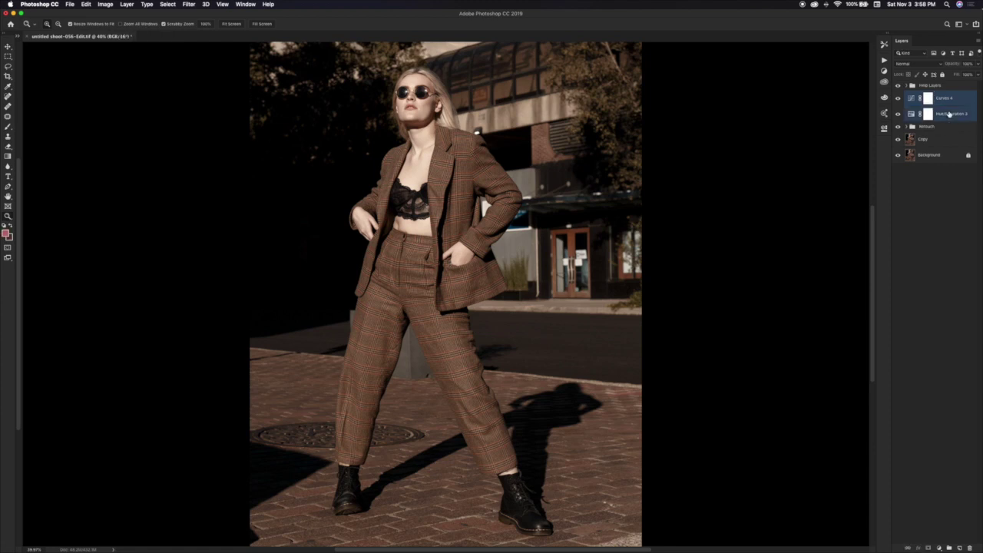
key(super+g)
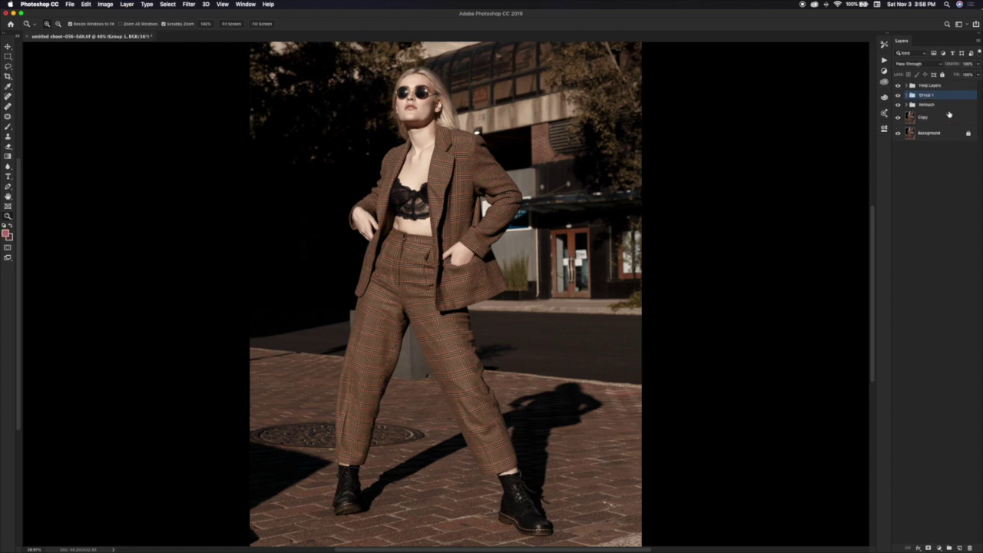
- Rename the new group holding the Curves and Hue/Saturation layers as Glow
double_click(927, 94)
text(D&B)
key(Return)
- Compare the photo with and without the Glow group's color adjustments
click(898, 95)
click(898, 95)
click(899, 95)
click(899, 95)
click(899, 95)
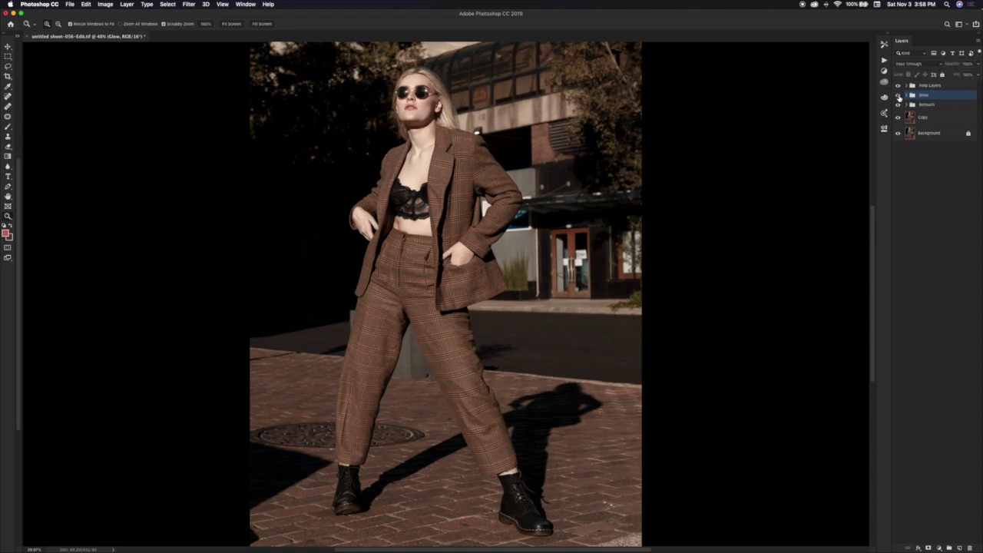
click(899, 95)
click(899, 96)
click(898, 95)
click(899, 95)
click(899, 95)
click(900, 96)
click(900, 96)
click(900, 96)
click(900, 96)
- Add a Black & White adjustment layer above the Glow group and lower its Reds and Yellows to negative values
click(940, 549)
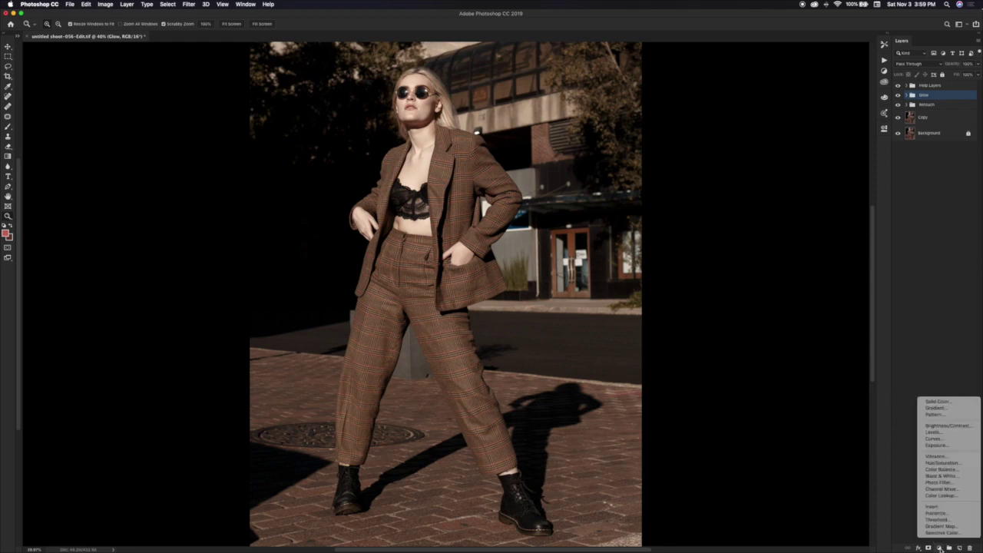
click(953, 478)
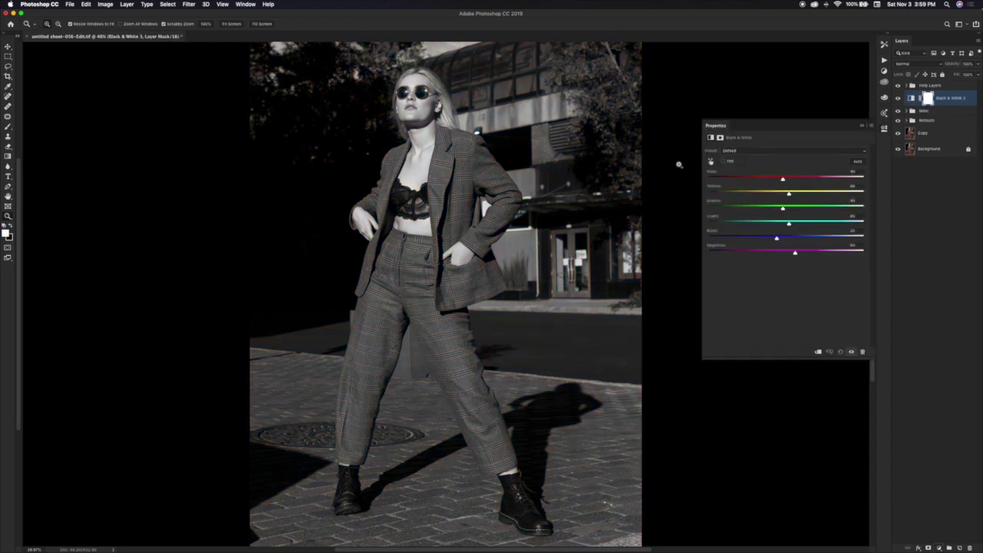
drag(784, 179, 762, 195)
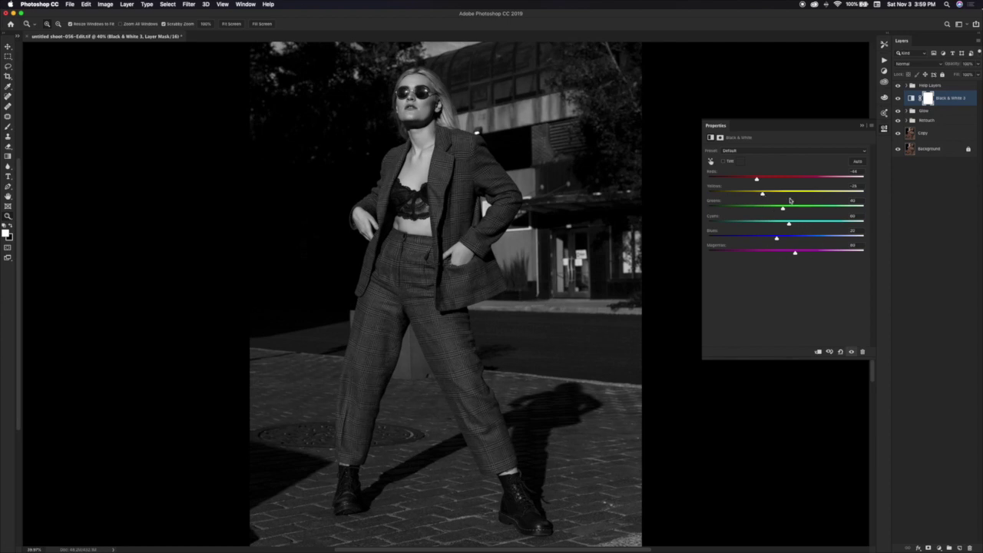
click(863, 127)
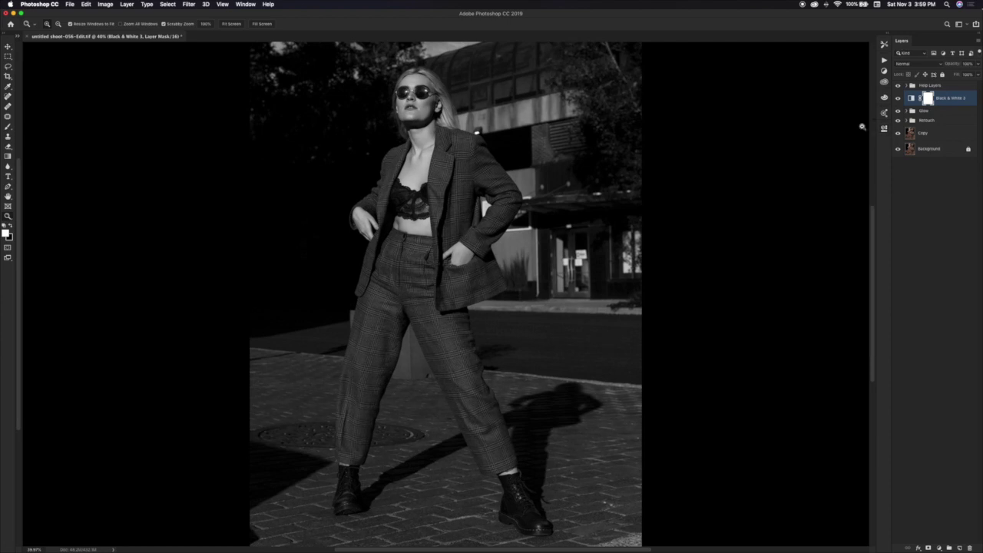
- Blend the Black & White layer in Soft Light at about 20% opacity and compare the photo with and without it
click(931, 67)
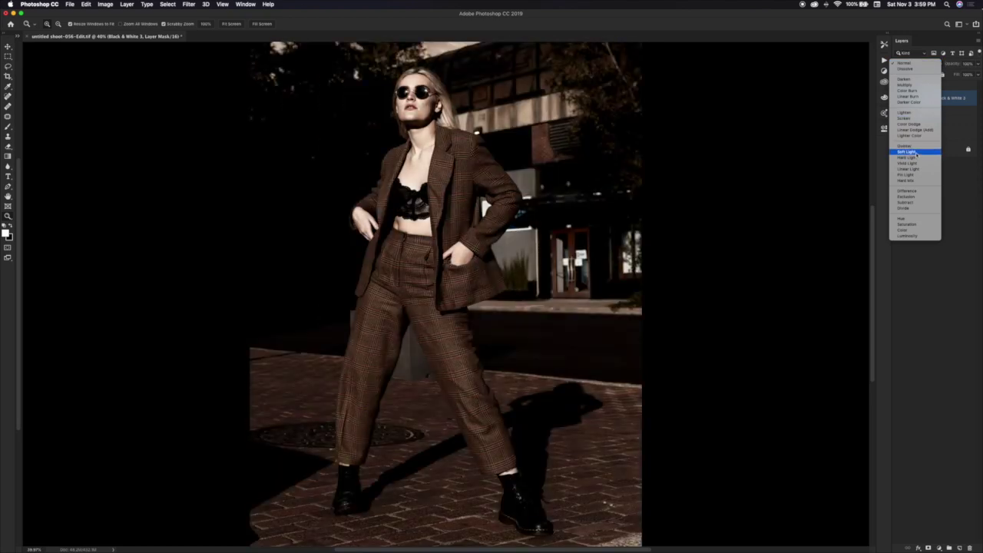
click(916, 152)
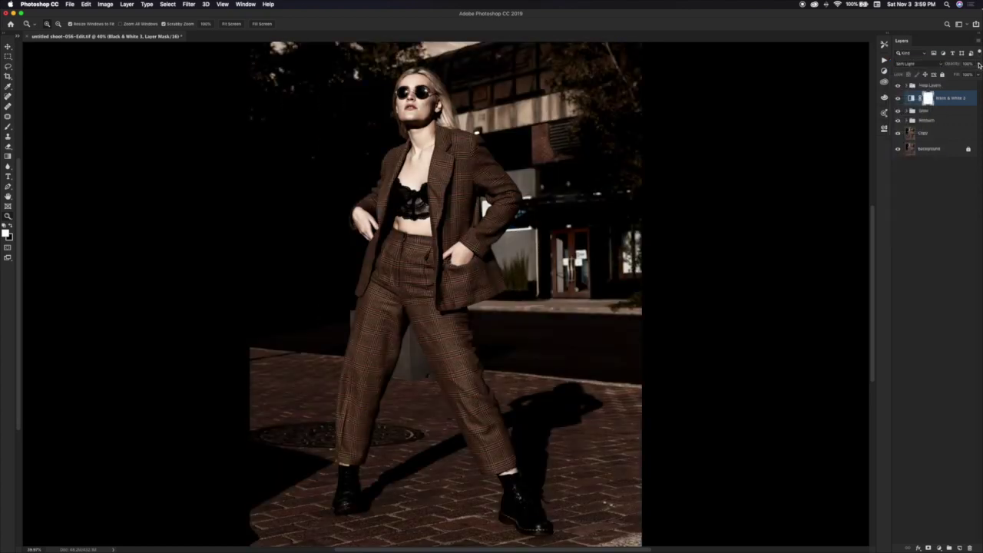
click(978, 65)
drag(977, 75, 948, 77)
click(897, 98)
click(897, 98)
click(898, 99)
click(897, 98)
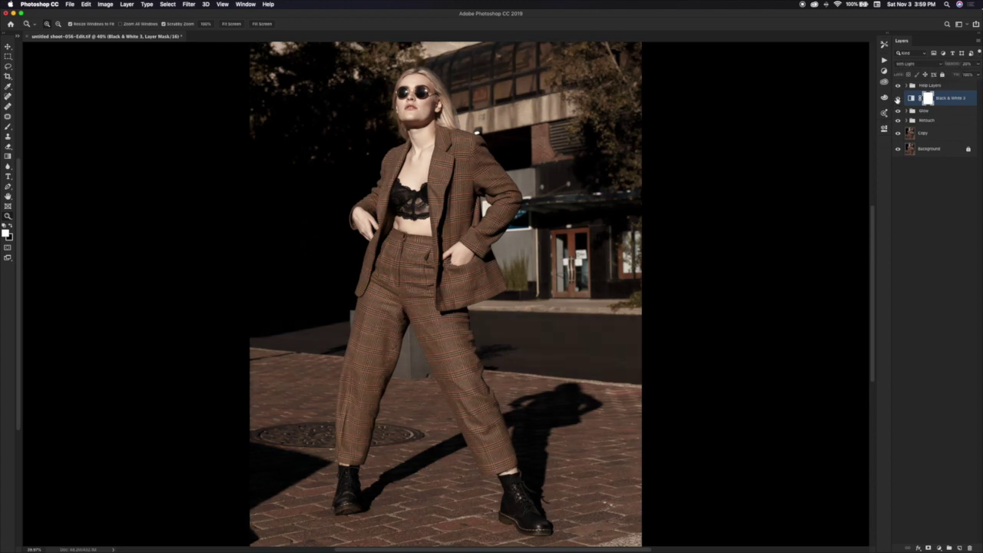
click(897, 98)
click(897, 98)
- Invert the Black & White layer's mask to black and set the Brush to 20% flow
key(super+i)
click(9, 128)
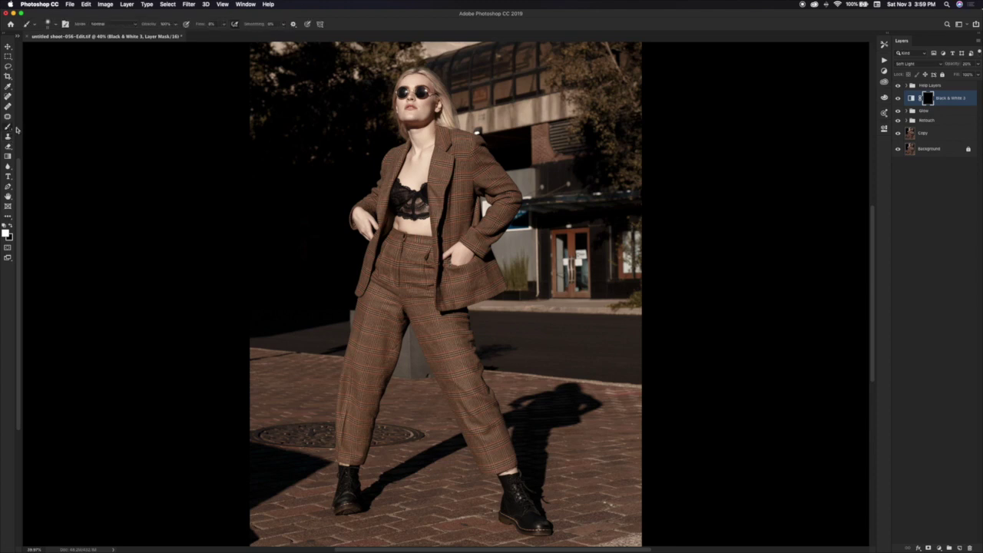
click(212, 24)
click(884, 45)
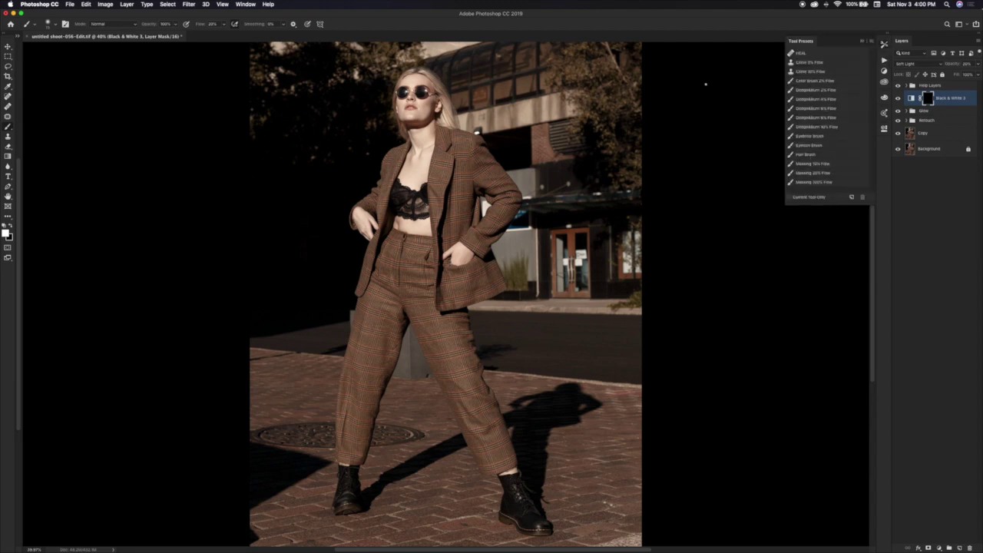
click(862, 41)
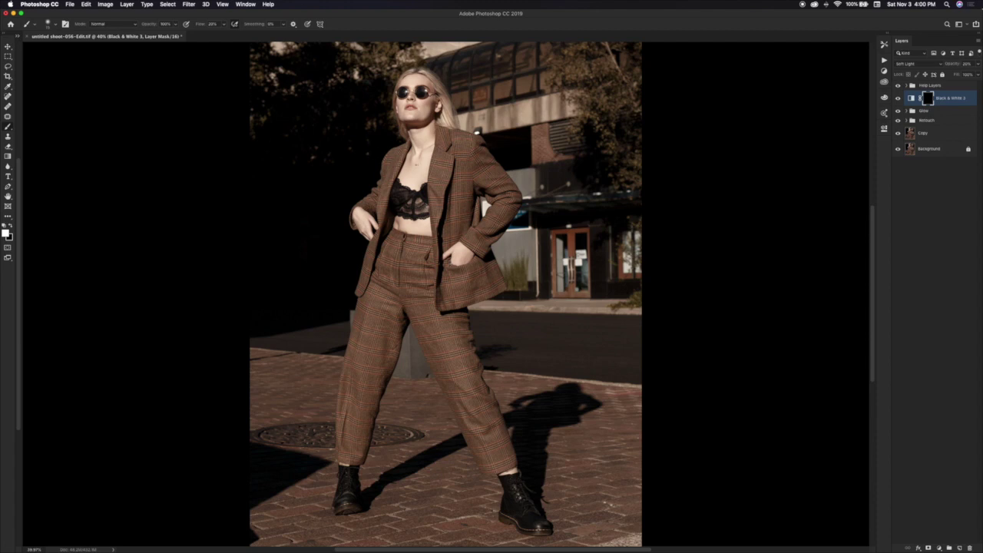
- Paint white on the Black & White layer's mask over the woman's jacket, waist and trouser legs to contour her
drag(409, 165, 437, 169)
drag(451, 160, 442, 160)
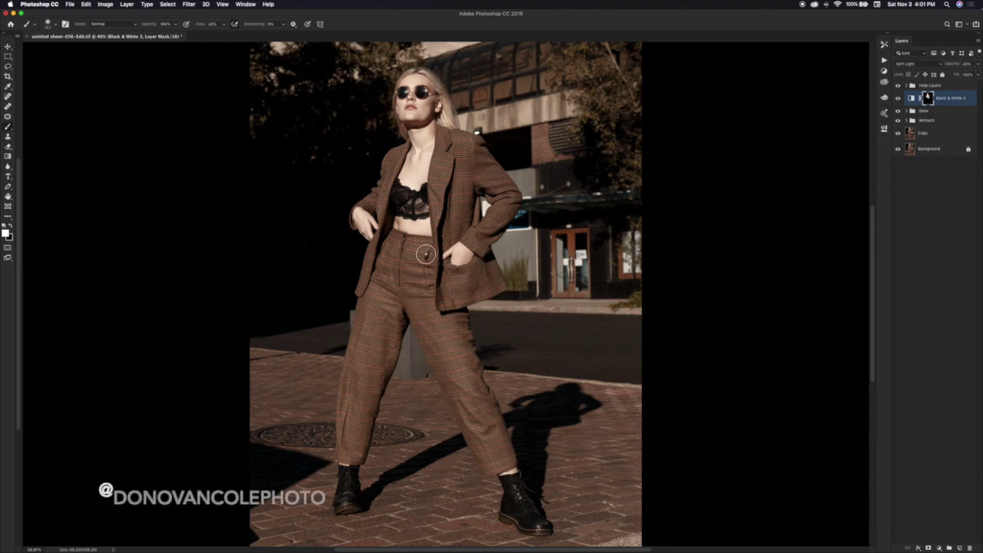
drag(415, 245, 406, 260)
drag(389, 307, 373, 292)
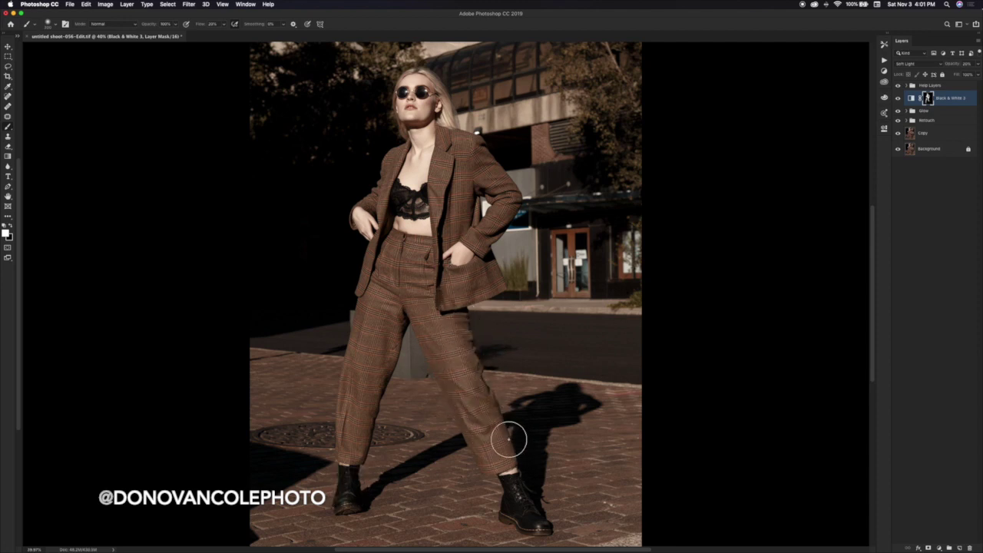
drag(486, 432, 494, 425)
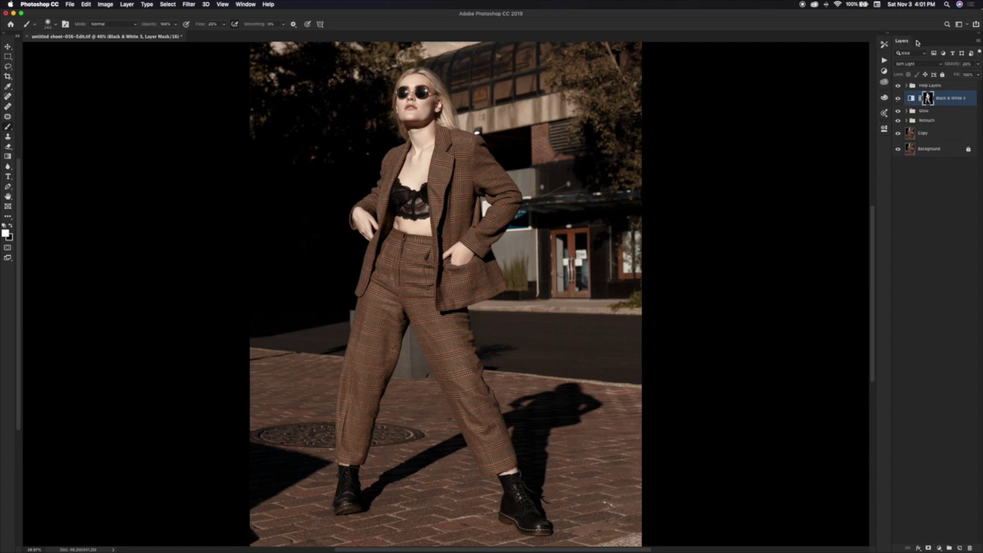
- Compare the photo with and without the painted Black & White contouring
click(898, 98)
click(898, 98)
click(898, 98)
click(898, 99)
click(897, 99)
click(897, 99)
click(897, 99)
click(897, 99)
click(897, 99)
click(898, 99)
click(897, 99)
click(897, 99)
- Put the masked Black & White layer in a group named Contour and collapse it
key(super+g)
double_click(927, 94)
text(Looks)
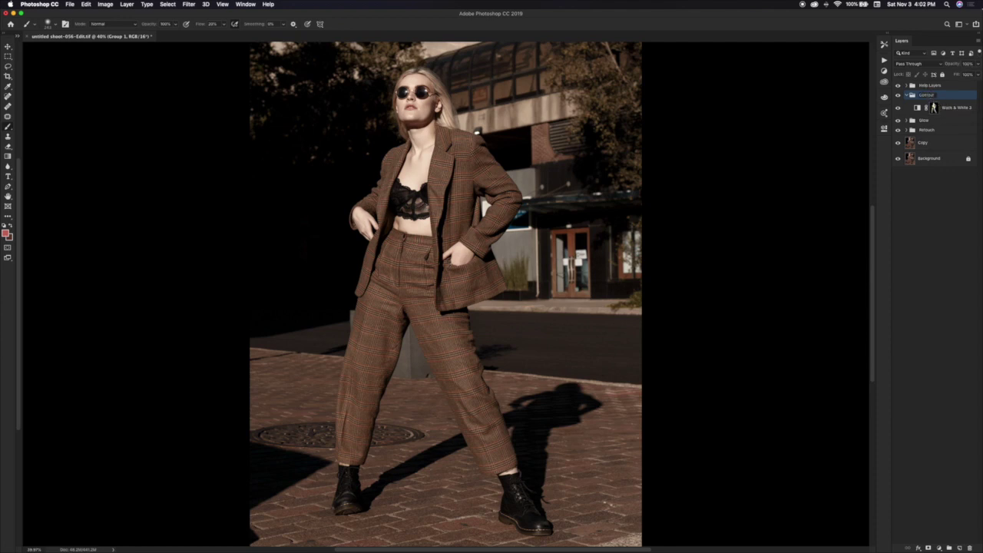
key(Return)
click(908, 95)
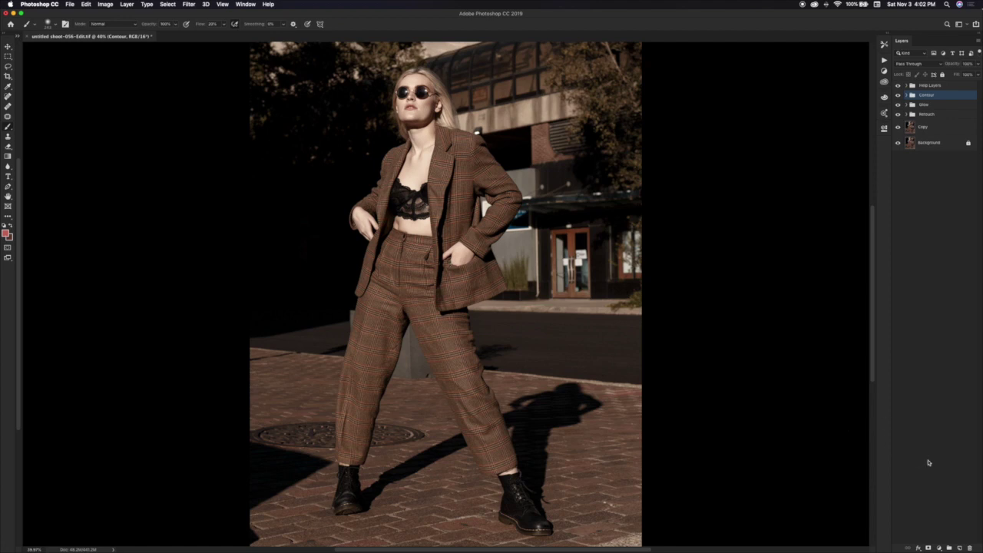
- Add another Black & White adjustment above the Contour group, lower its opacity to below 30% and compare the effect
click(941, 549)
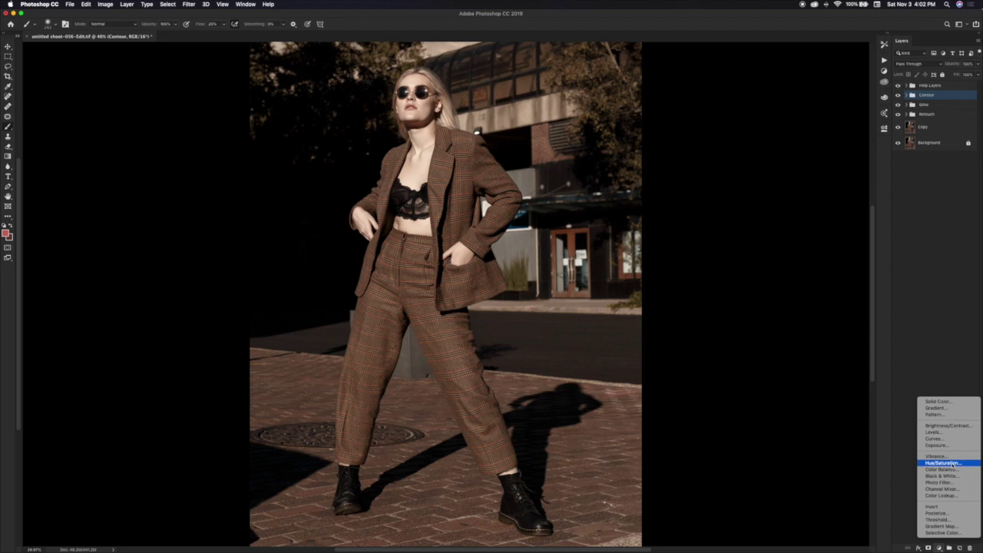
click(953, 477)
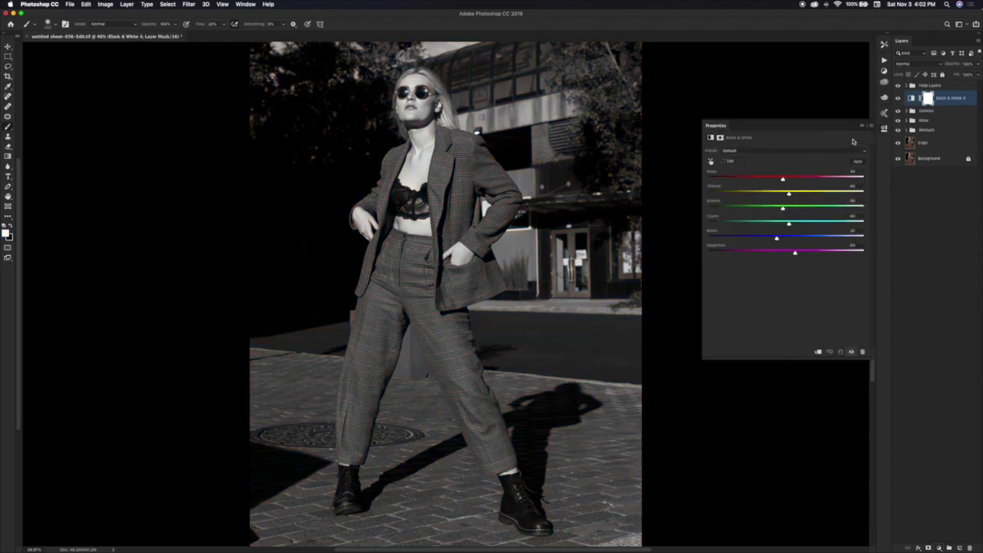
click(862, 128)
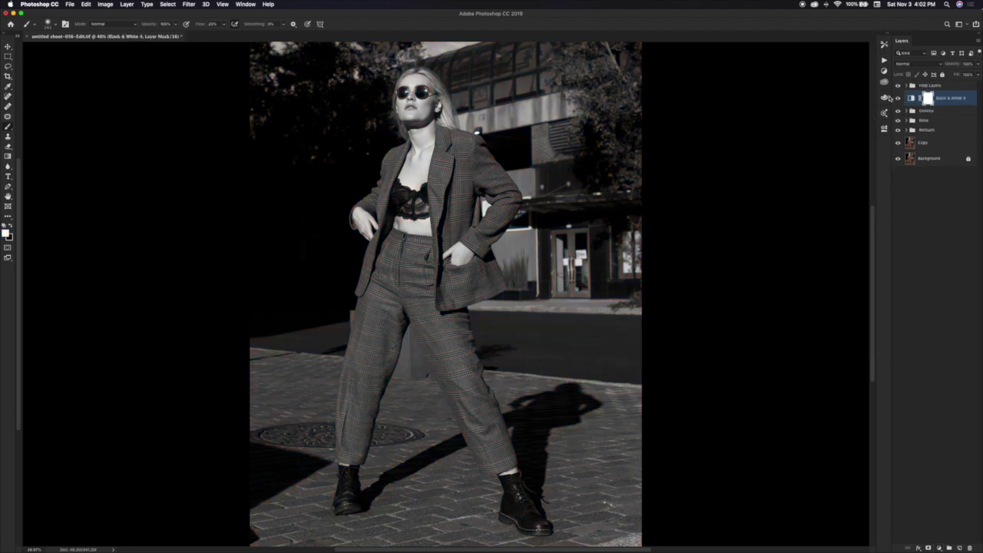
click(978, 66)
drag(978, 75, 951, 74)
click(898, 100)
click(898, 99)
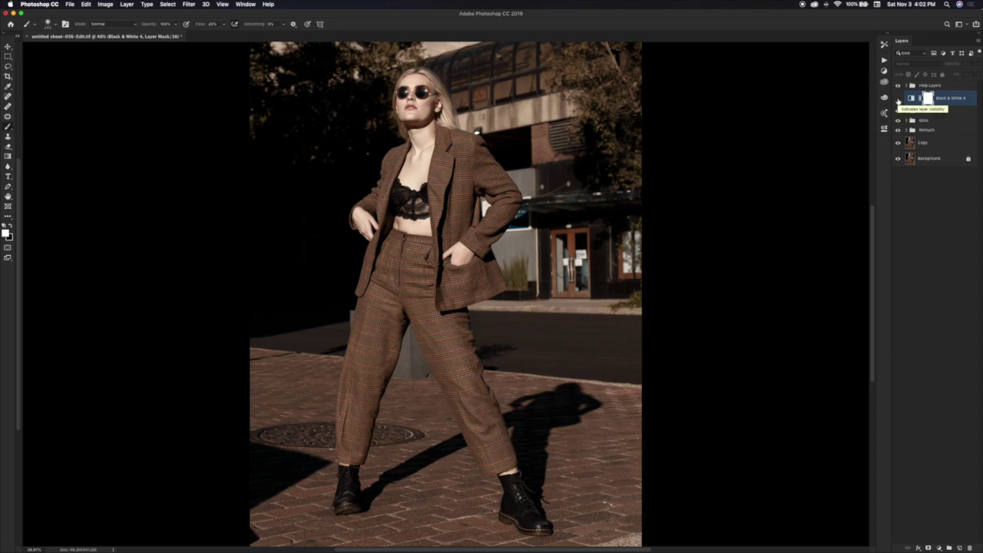
click(898, 99)
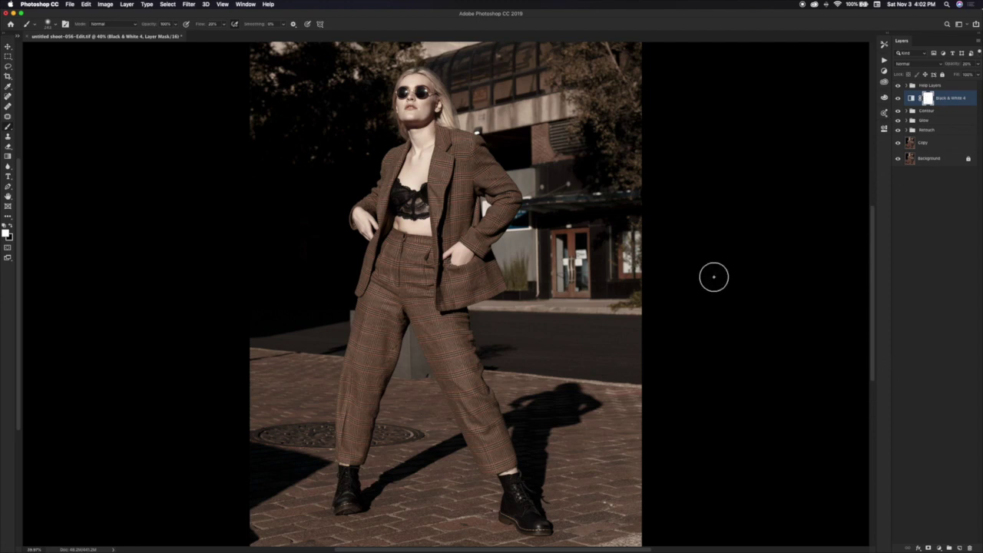
- Add a monochrome Channel Mixer adjustment layer with the Black & White with Blue Filter (RGB) preset
click(940, 547)
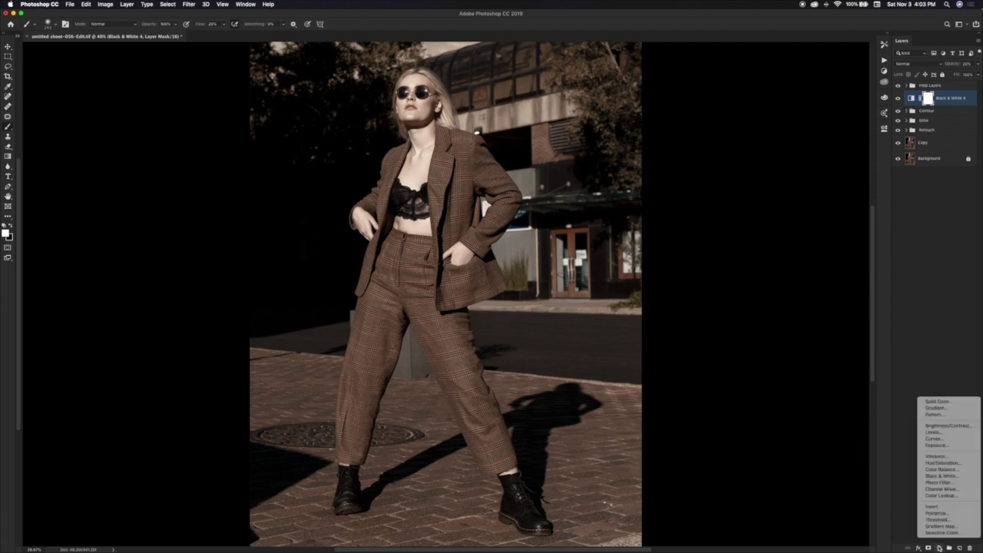
click(955, 490)
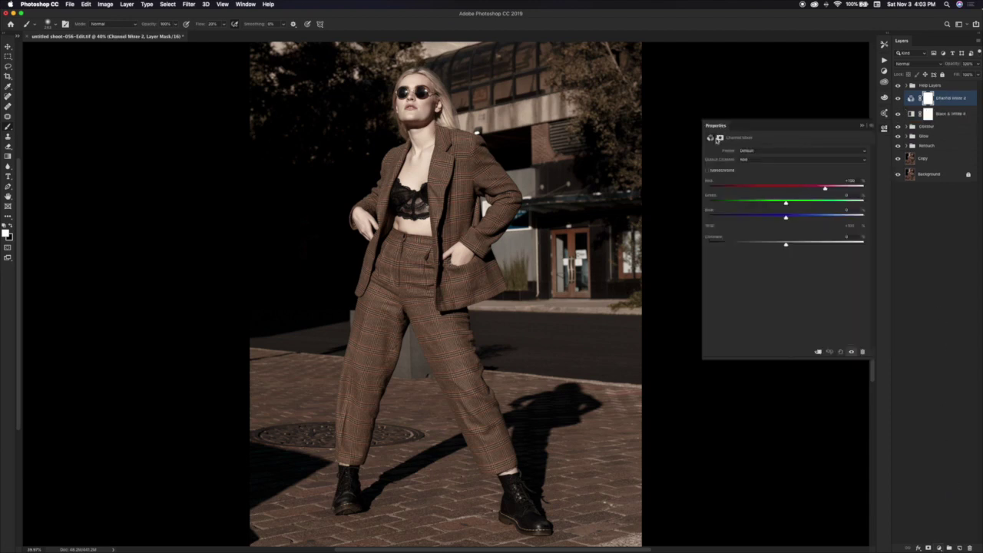
click(708, 171)
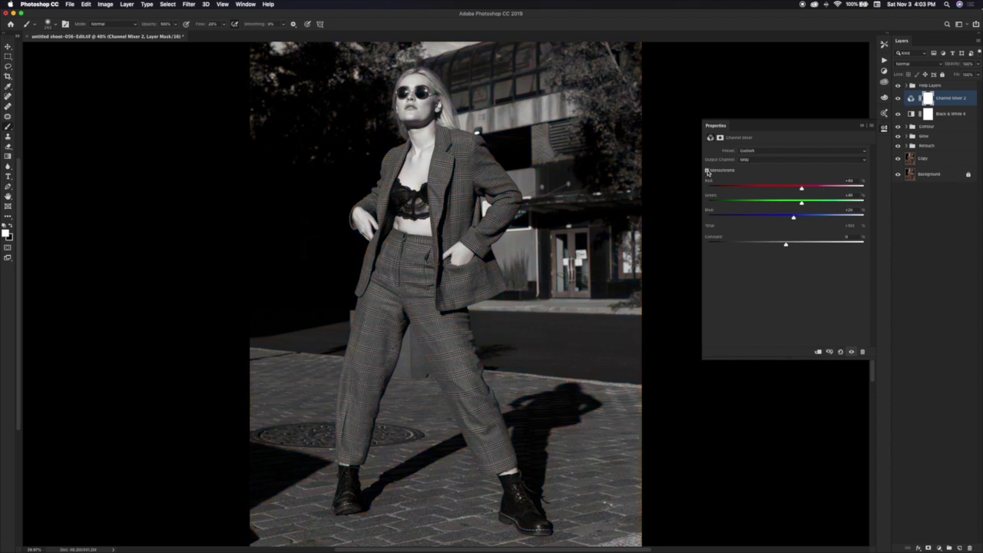
click(792, 154)
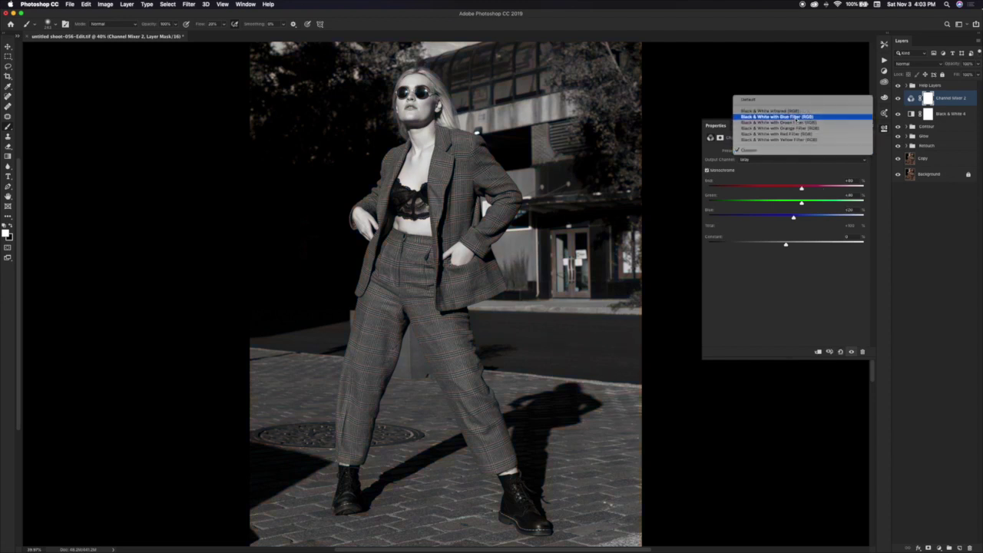
click(794, 117)
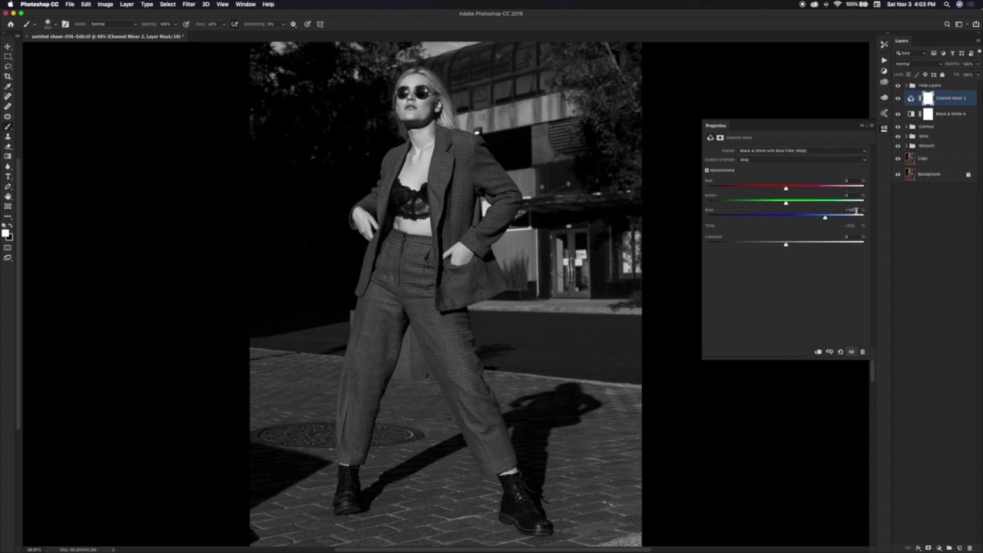
- Set the Channel Mixer's Blue to +200%, Green to -70% and Red to -30%
key(BackSpace)
text(200)
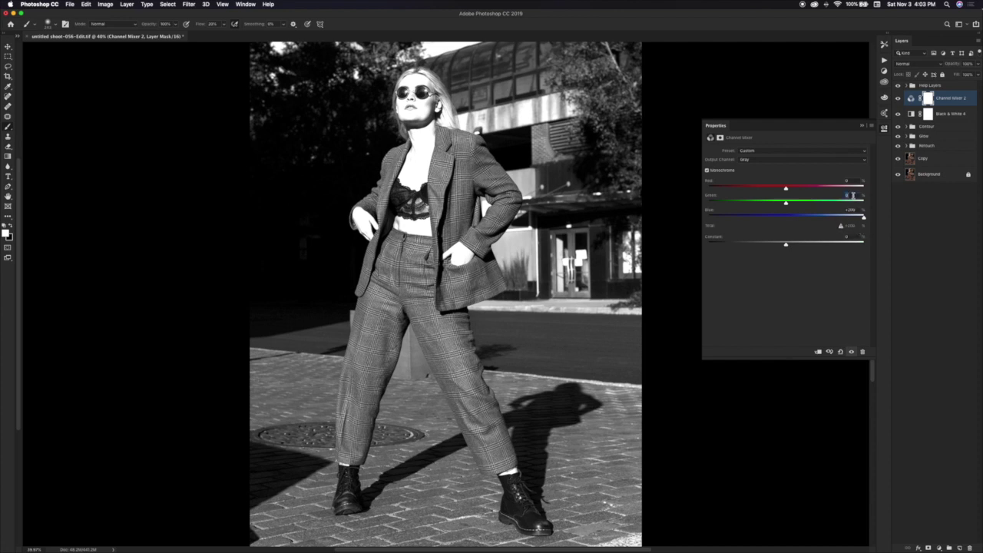
key(BackSpace)
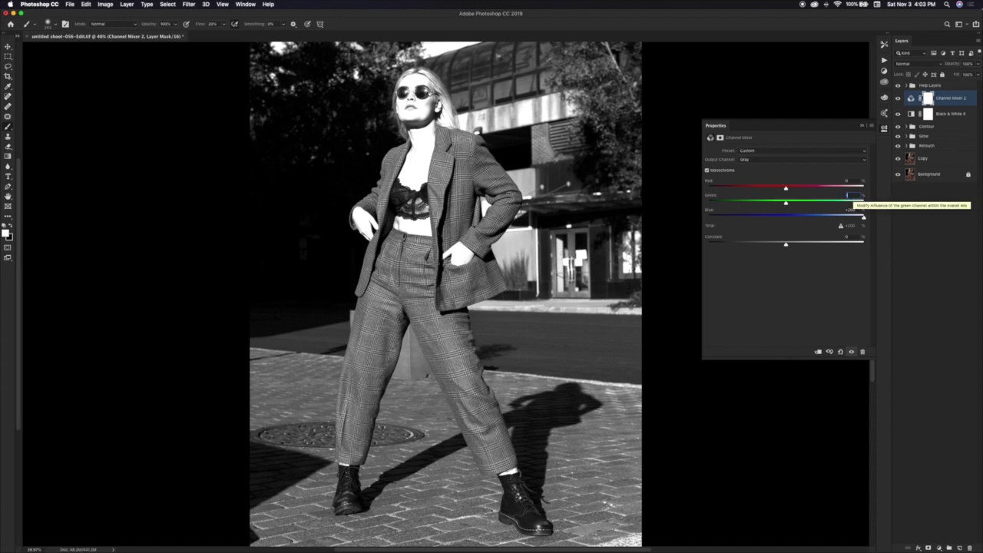
text(-70)
key(Return)
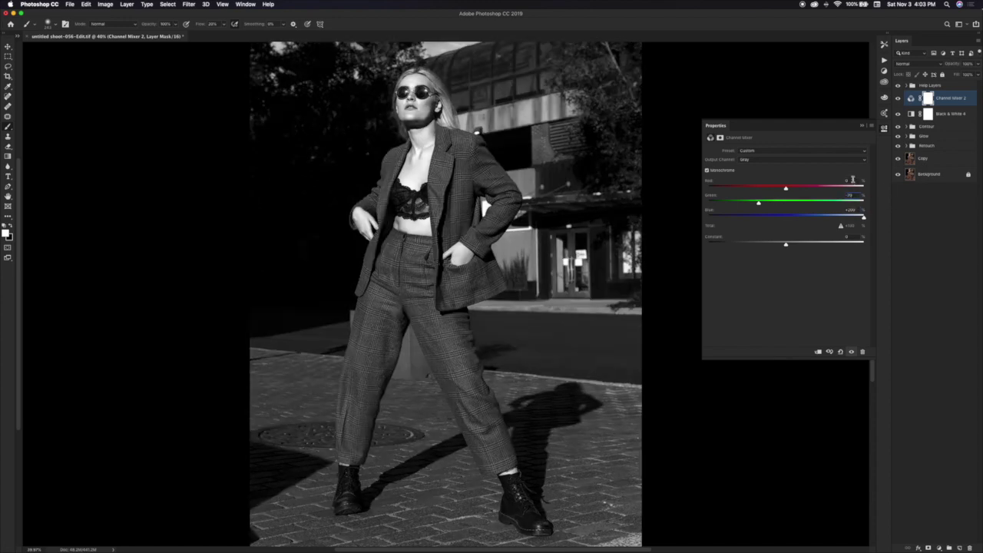
key(BackSpace)
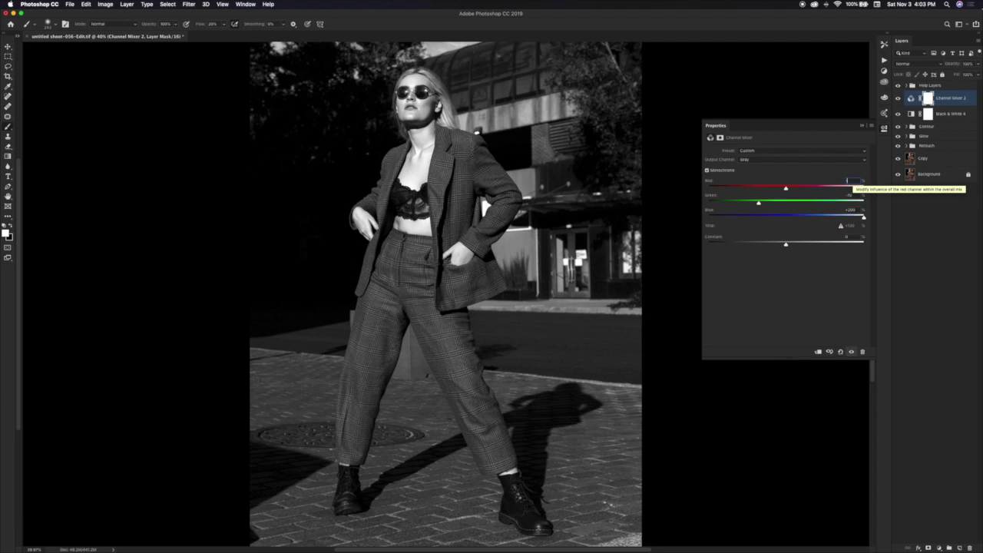
text(-25)
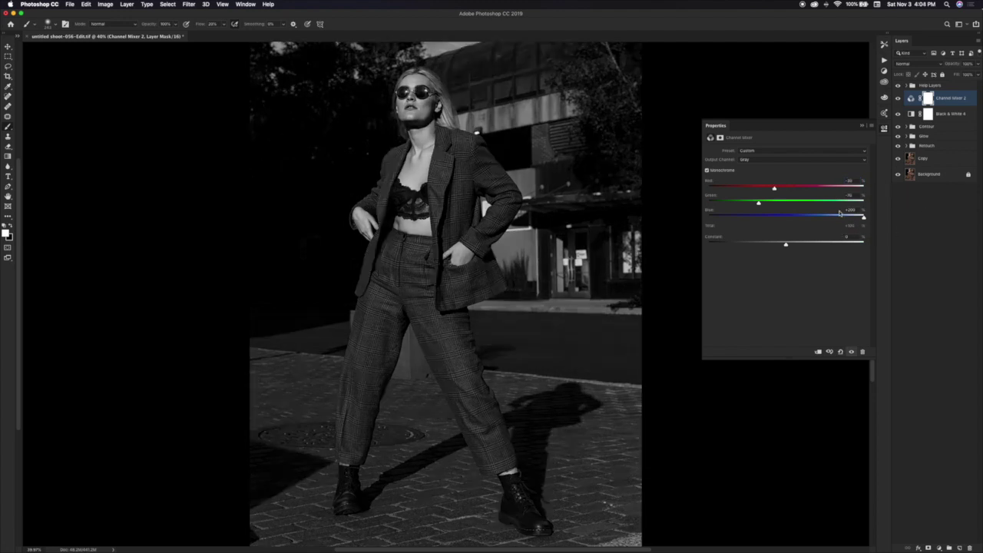
click(863, 127)
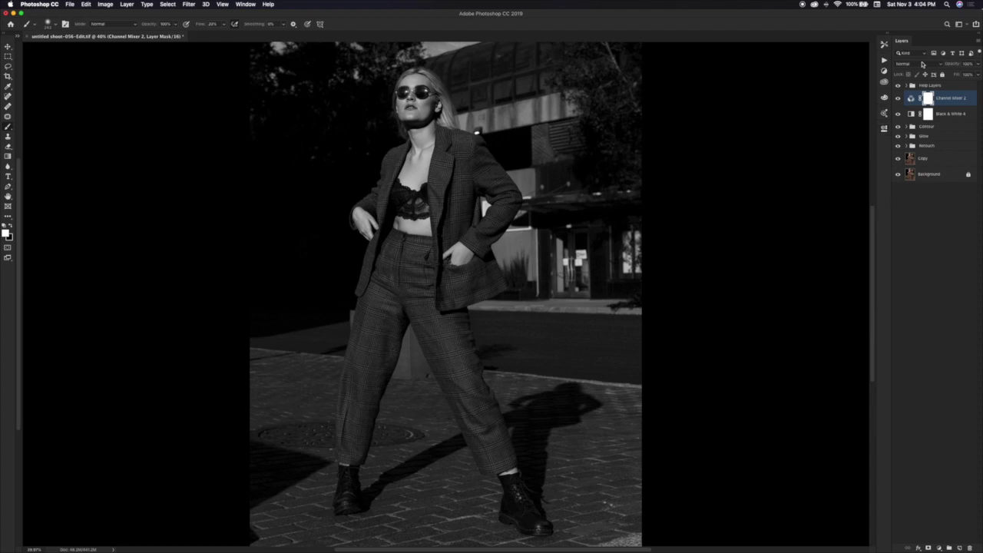
- Blend the Channel Mixer layer in Multiply and reduce its opacity to about 18%
click(923, 64)
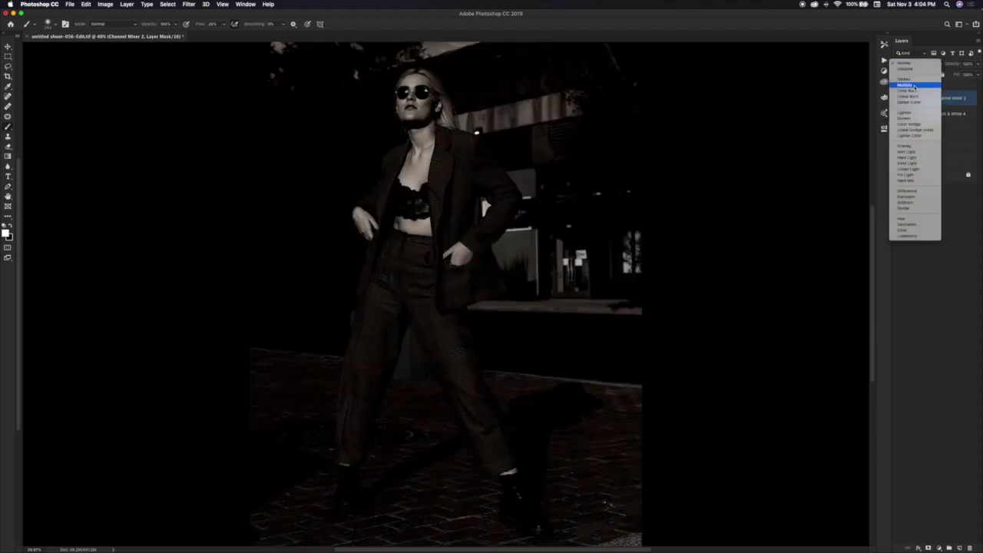
click(914, 86)
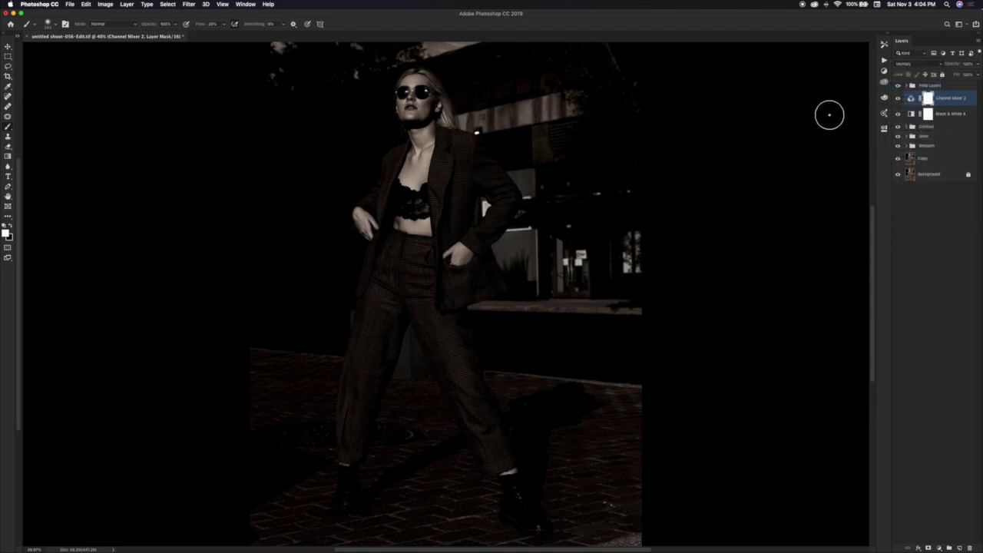
click(978, 66)
drag(976, 76, 948, 77)
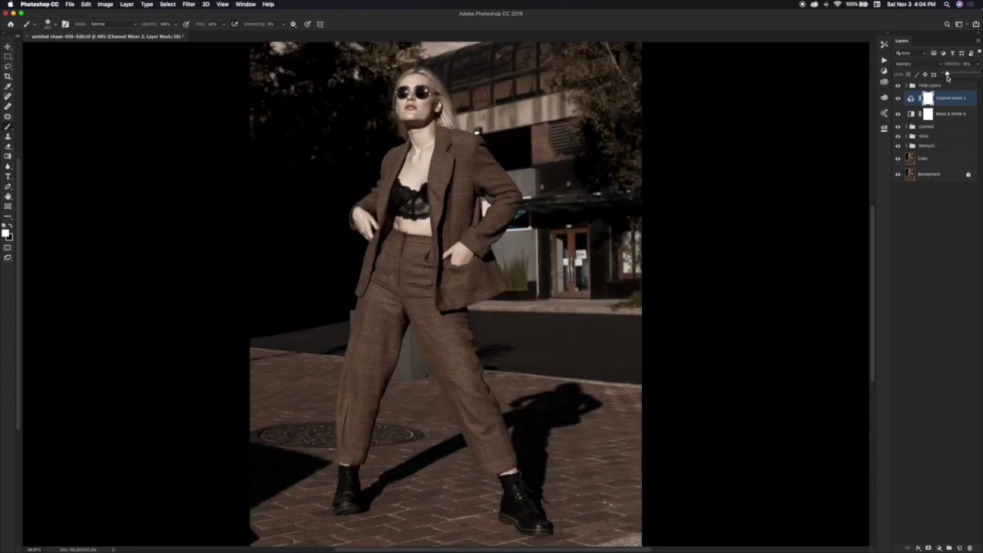
- Toggle the Channel Mixer layer's visibility to compare the portrait's contrast with and without it
click(898, 98)
click(899, 99)
click(899, 98)
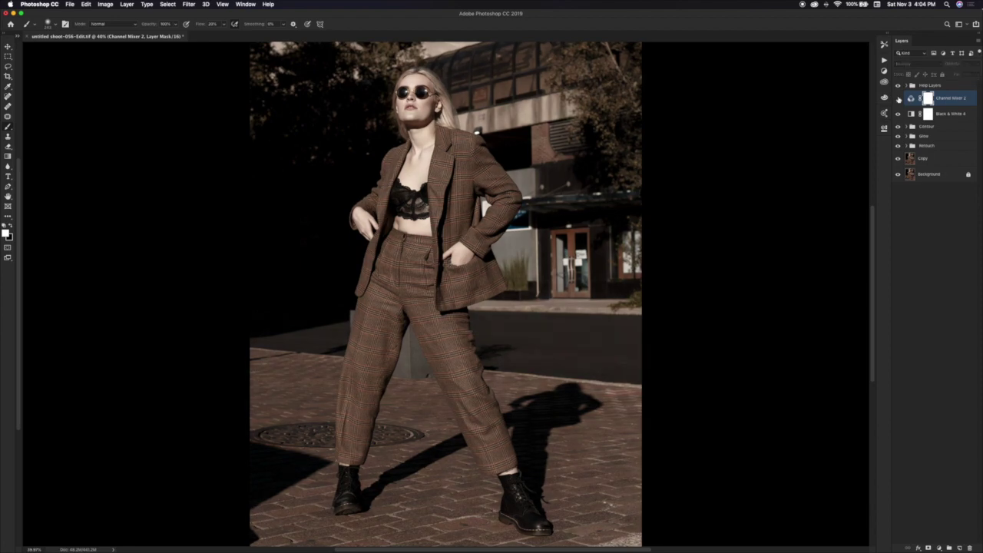
click(899, 99)
click(899, 99)
click(899, 98)
click(899, 98)
click(899, 98)
click(899, 99)
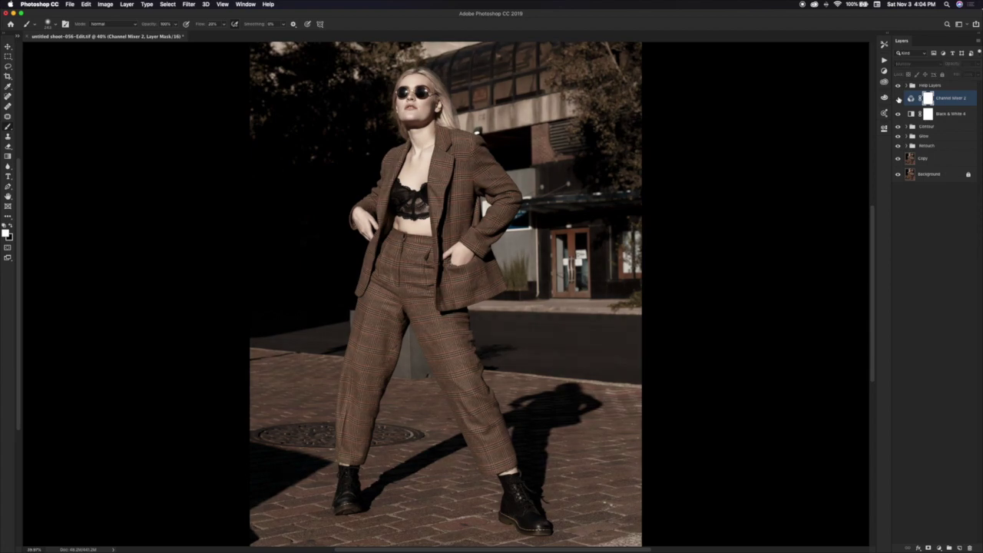
click(899, 98)
click(899, 99)
click(898, 99)
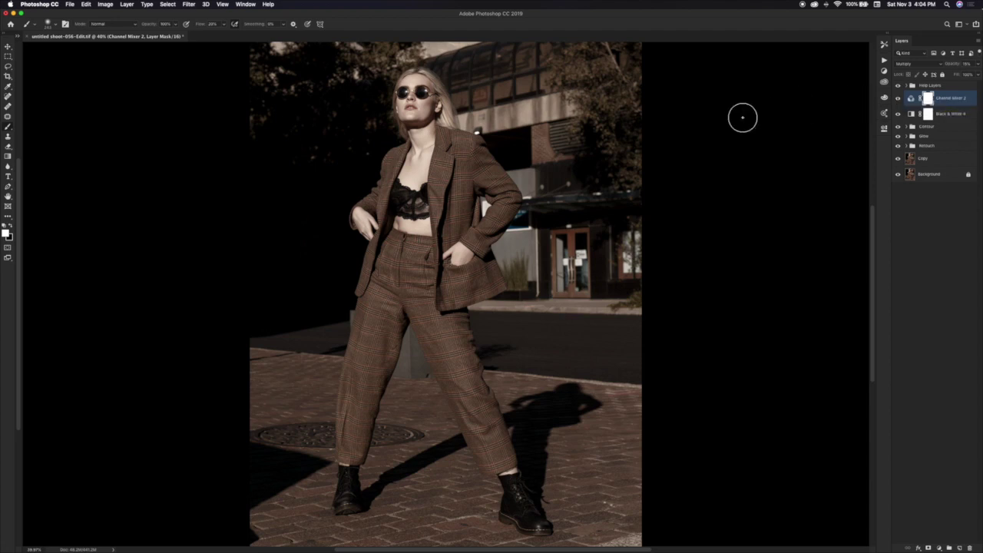
- Add a Selective Color adjustment layer above the Channel Mixer and raise Black in the Reds to about +10%
click(939, 548)
click(939, 533)
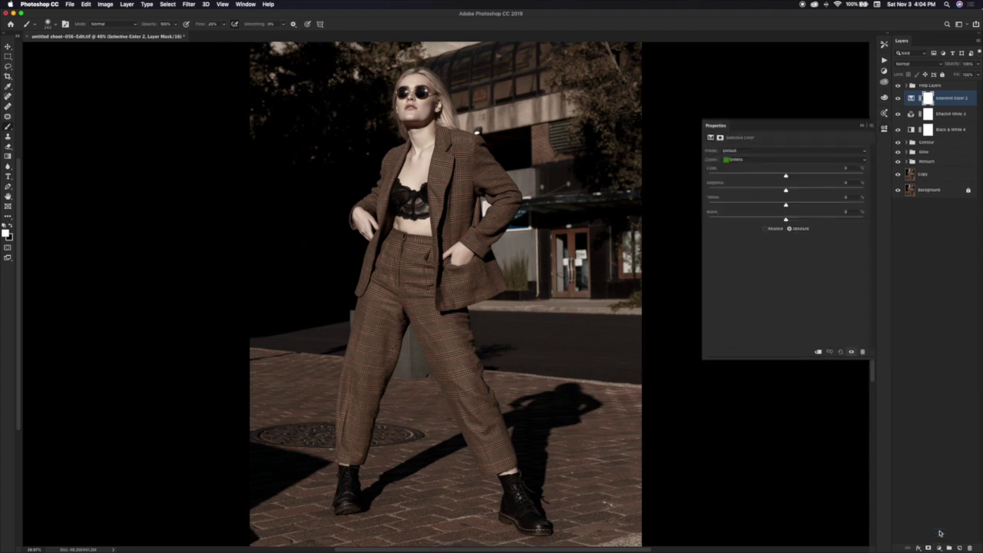
click(784, 161)
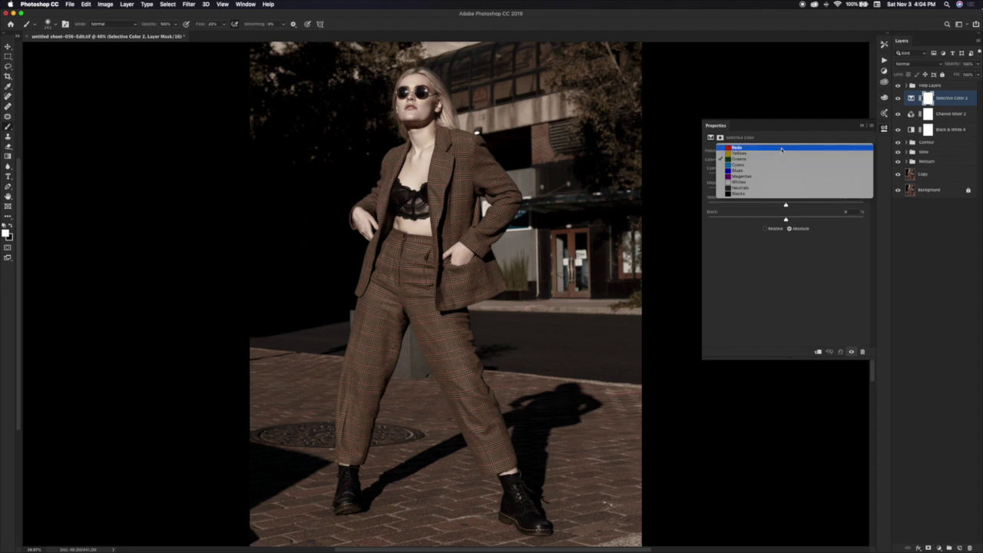
click(782, 148)
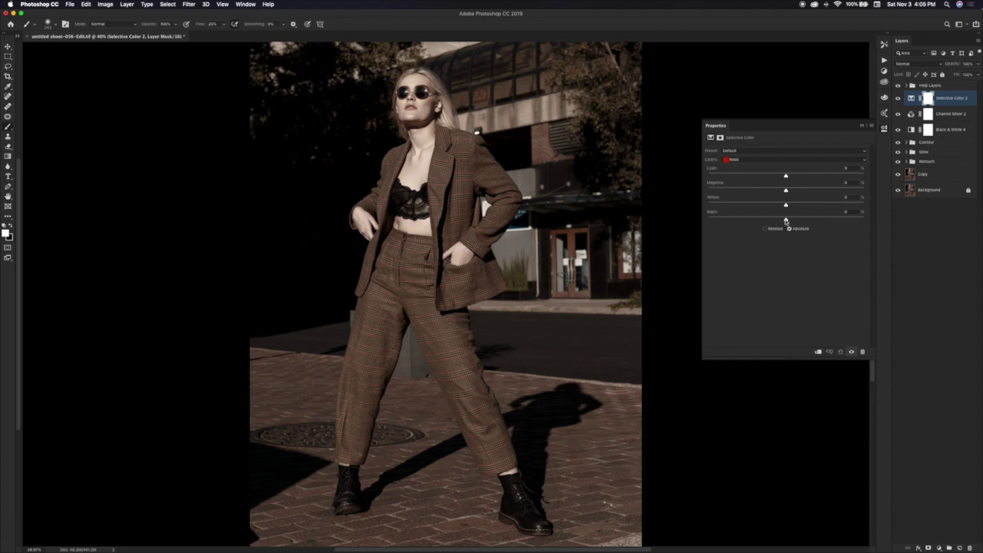
mouse_move(786, 221)
mouse_down()
mouse_move(706, 234)
mouse_move(854, 230)
mouse_move(727, 223)
mouse_move(791, 221)
mouse_up()
- Lower Black in the Selective Color layer's Yellows to about -9% and close the adjustment's settings
click(782, 161)
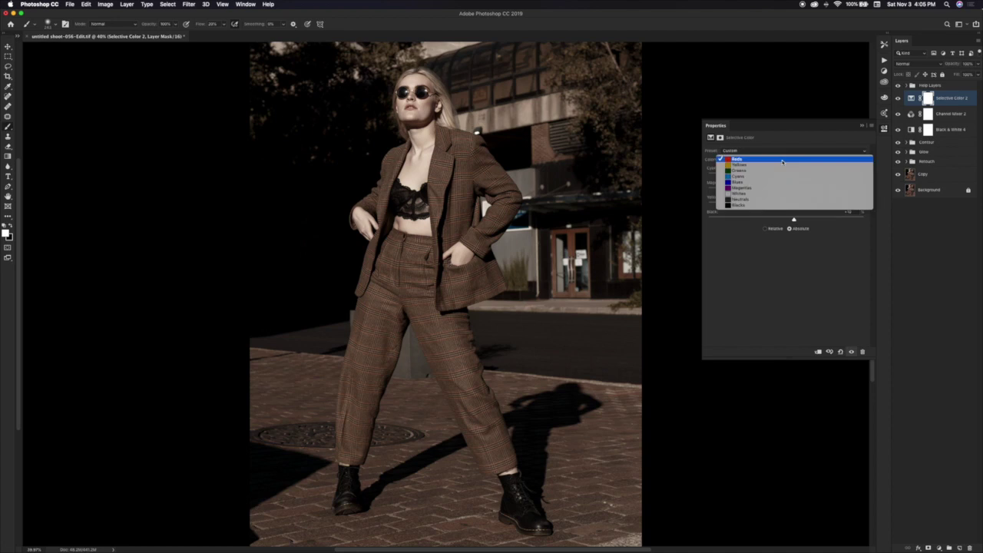
click(782, 166)
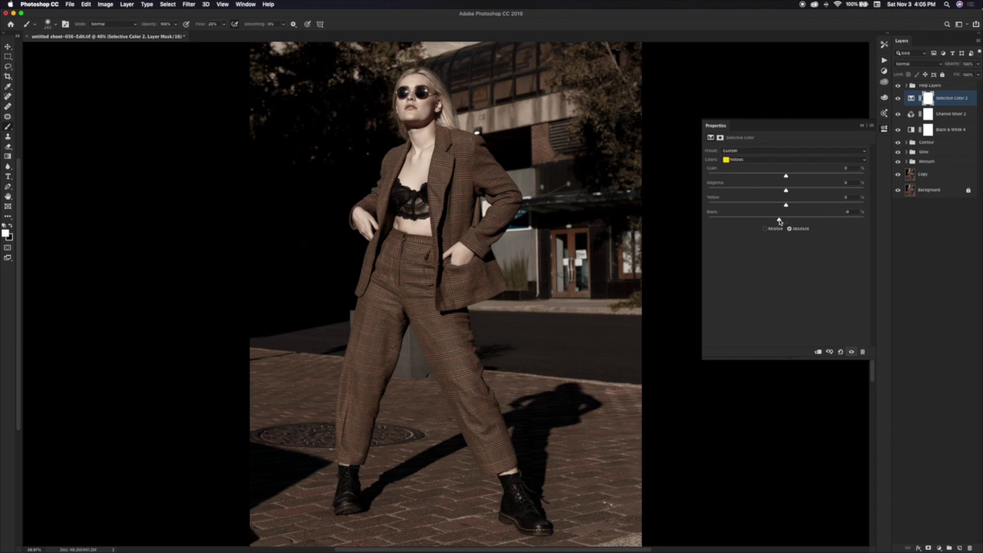
drag(778, 221, 778, 220)
click(862, 125)
- Toggle the Selective Color layer's visibility to compare the skin and suit tones before and after
click(898, 99)
click(898, 98)
click(899, 99)
click(898, 98)
click(899, 98)
click(898, 98)
click(899, 98)
click(899, 98)
click(899, 99)
click(899, 98)
click(899, 98)
click(899, 98)
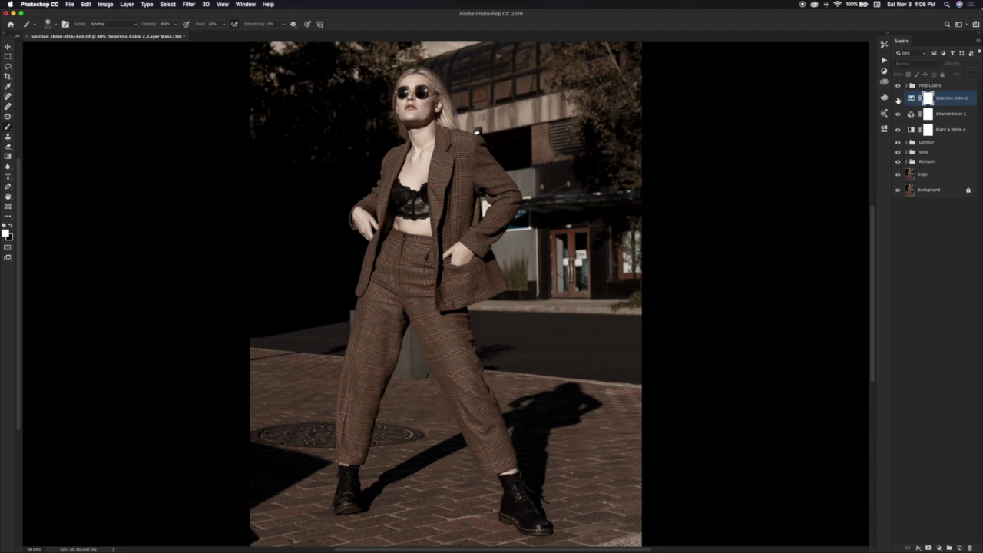
click(898, 98)
click(898, 99)
- Add a Gradient Map adjustment layer above the Selective Color layer and open its gradient for editing
click(939, 547)
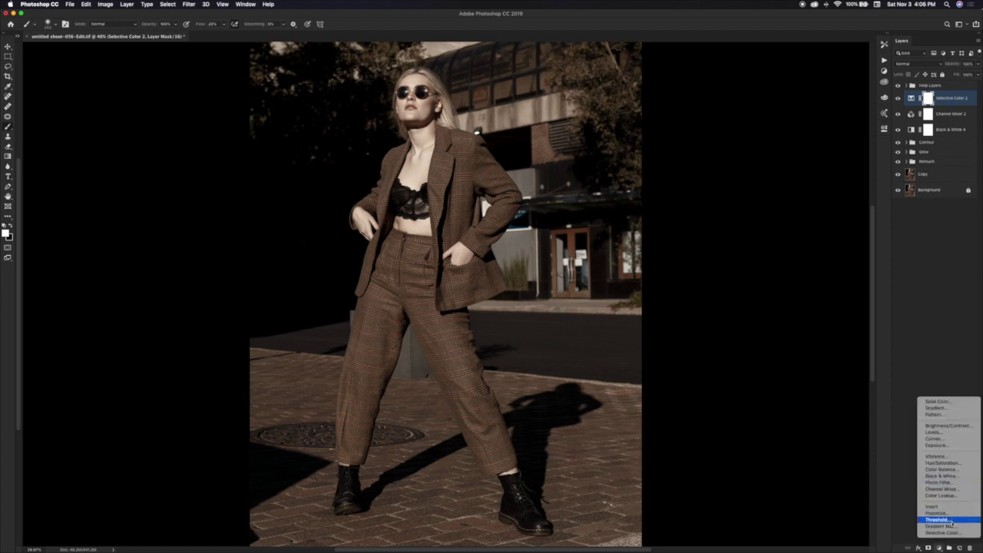
click(951, 529)
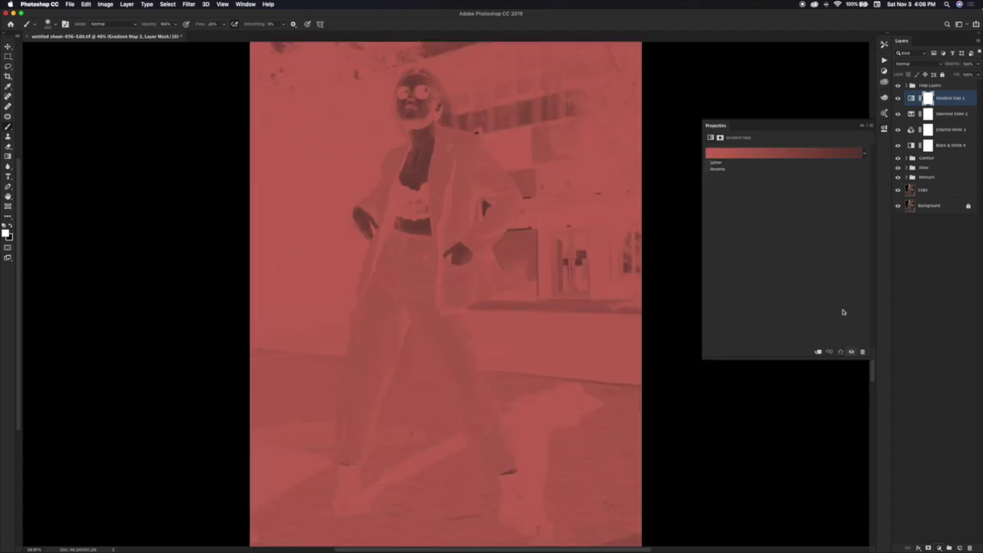
click(784, 157)
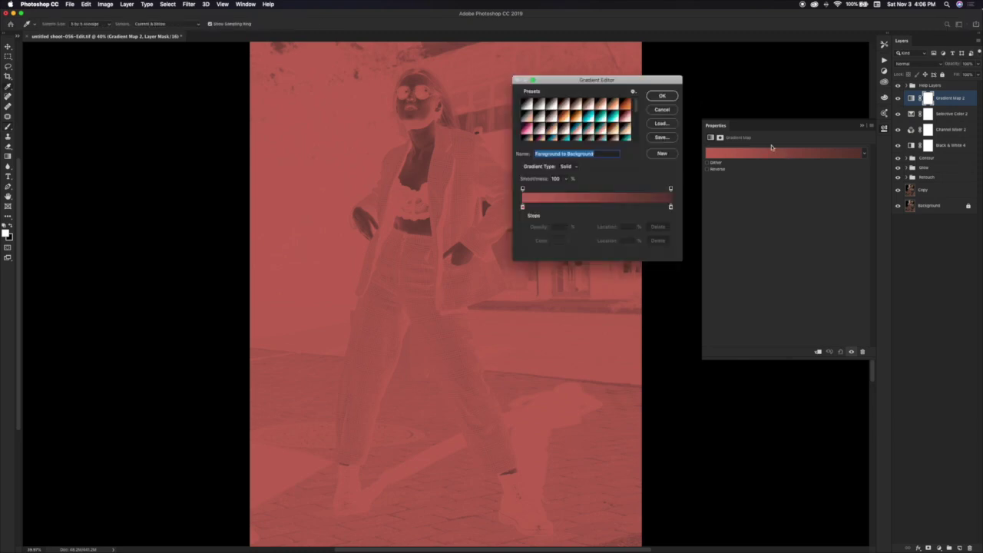
- Load a four-stop multicolour preset into the gradient map and move its end stops to 0% and 100%
drag(636, 105, 636, 129)
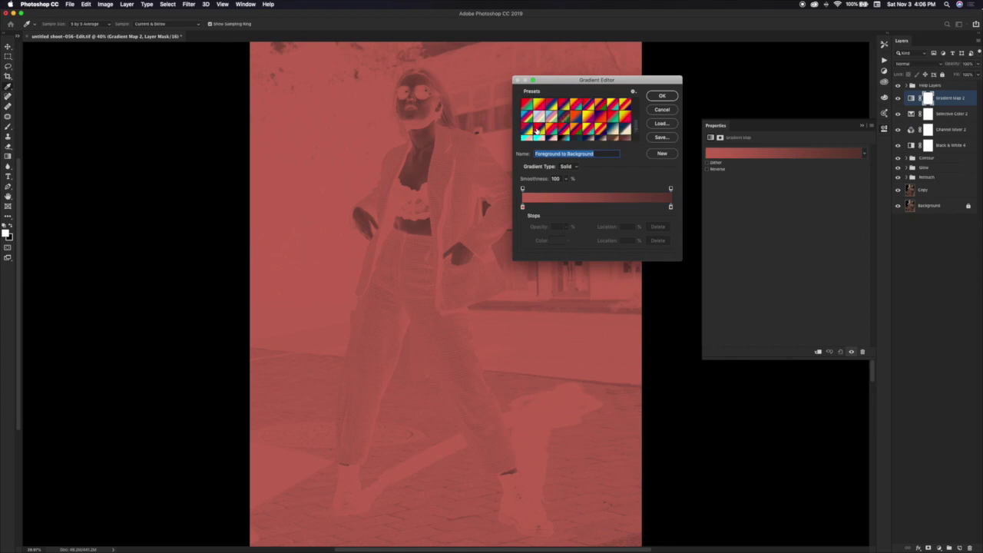
click(536, 130)
click(525, 131)
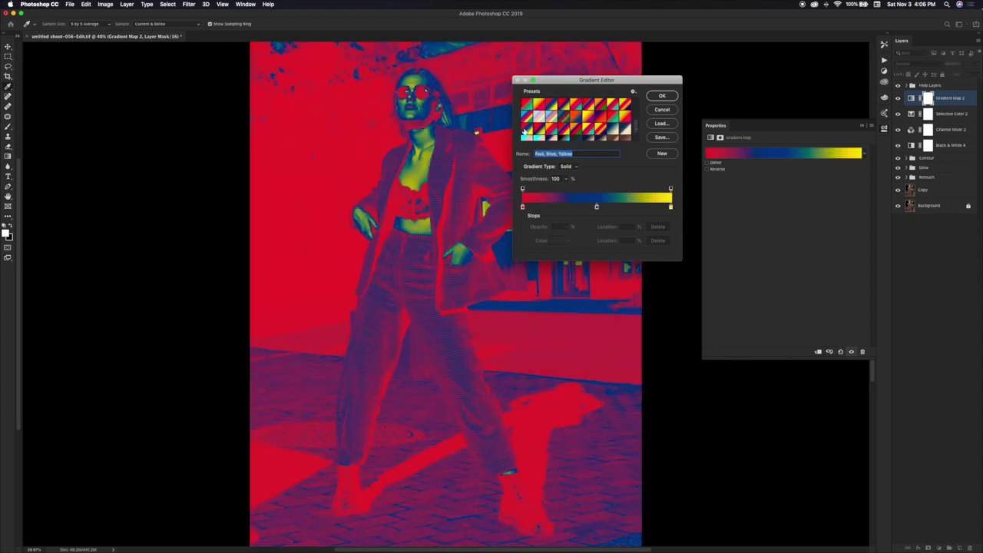
click(566, 132)
drag(529, 206, 522, 207)
drag(663, 208, 681, 209)
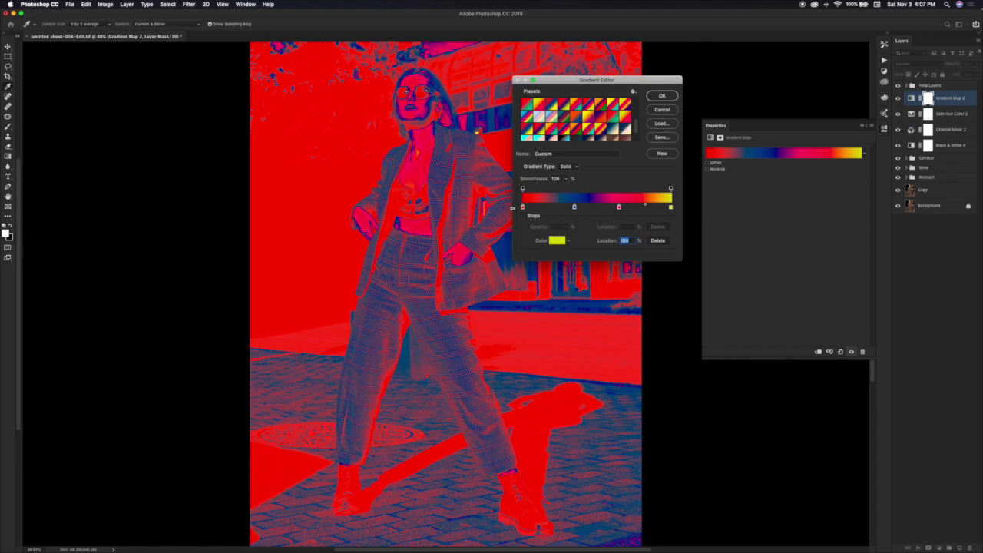
- Set the gradient's first color stop, at 0%, to hex 703030
click(523, 207)
click(555, 241)
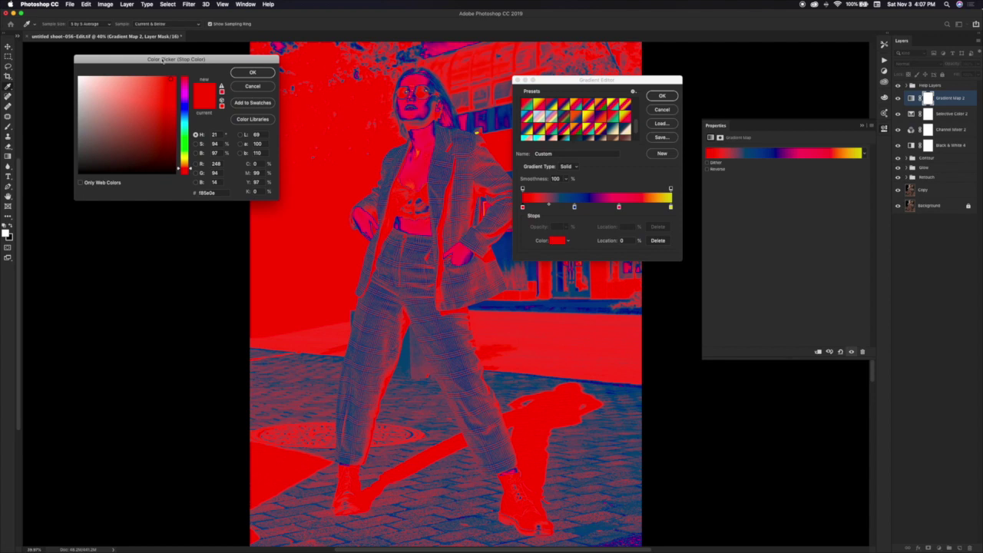
double_click(221, 194)
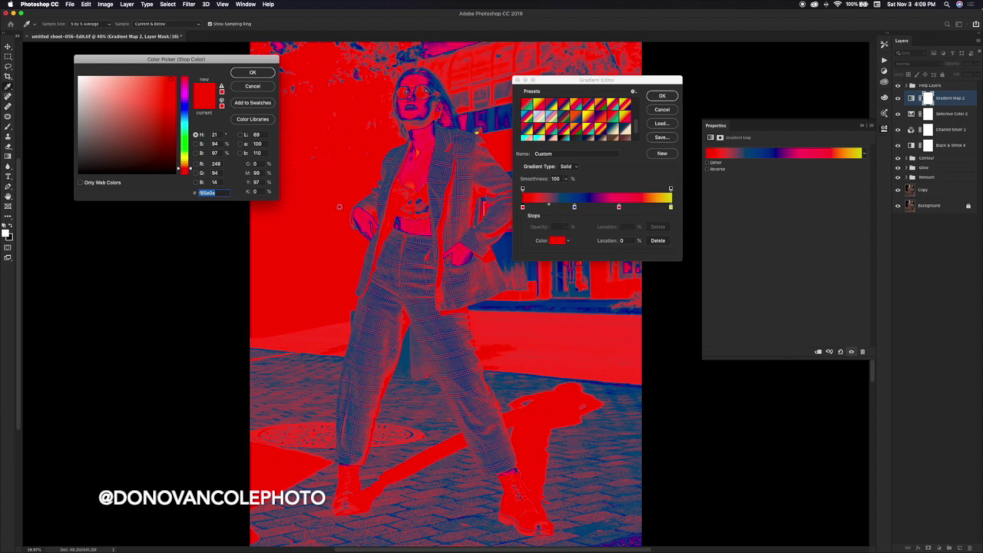
text(70)
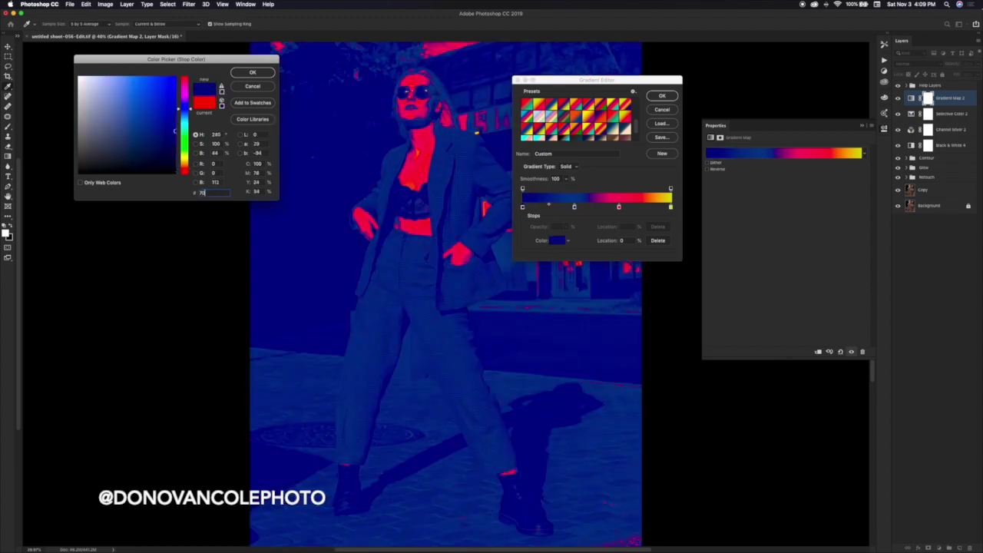
text(3030)
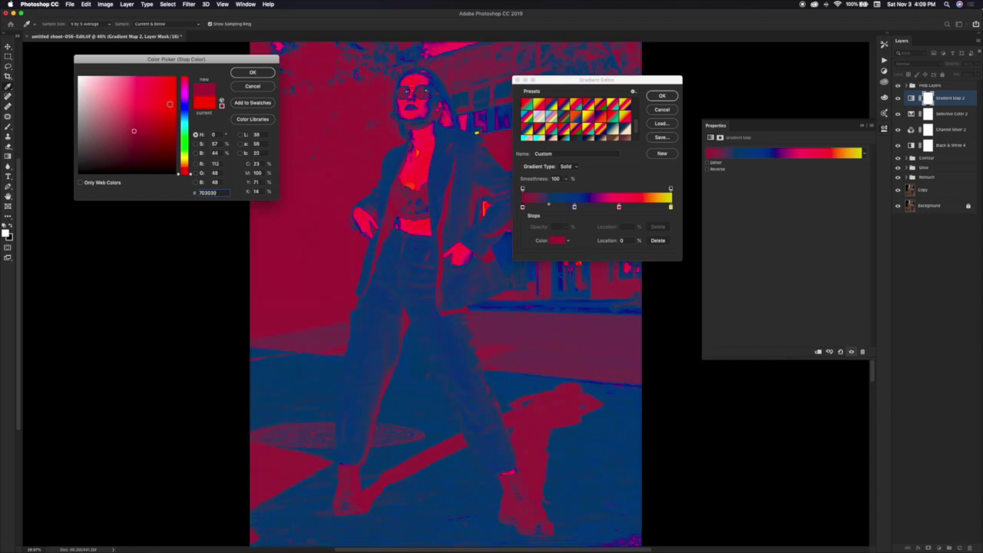
click(253, 73)
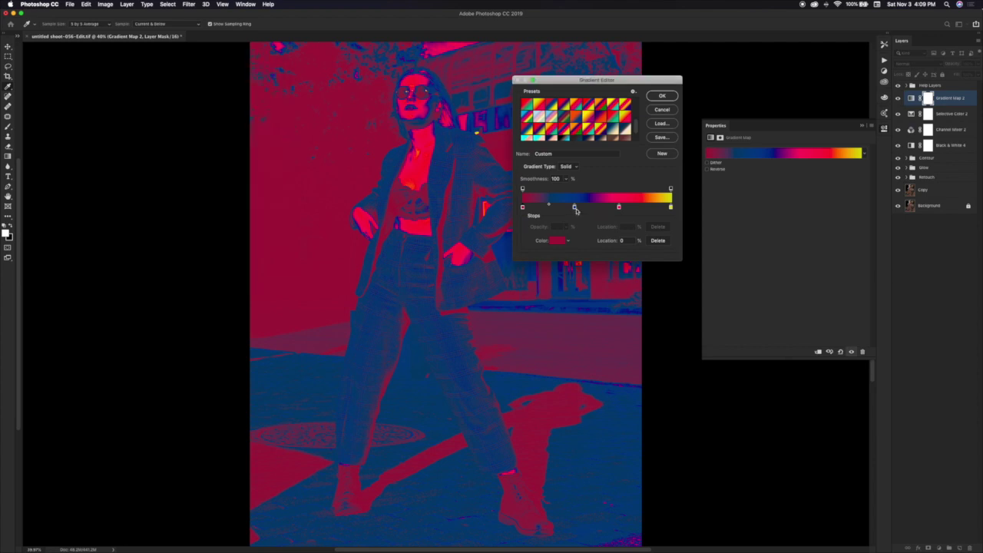
- Set the gradient's color stop at 35% to hex 2f343b
click(575, 207)
click(562, 242)
double_click(224, 194)
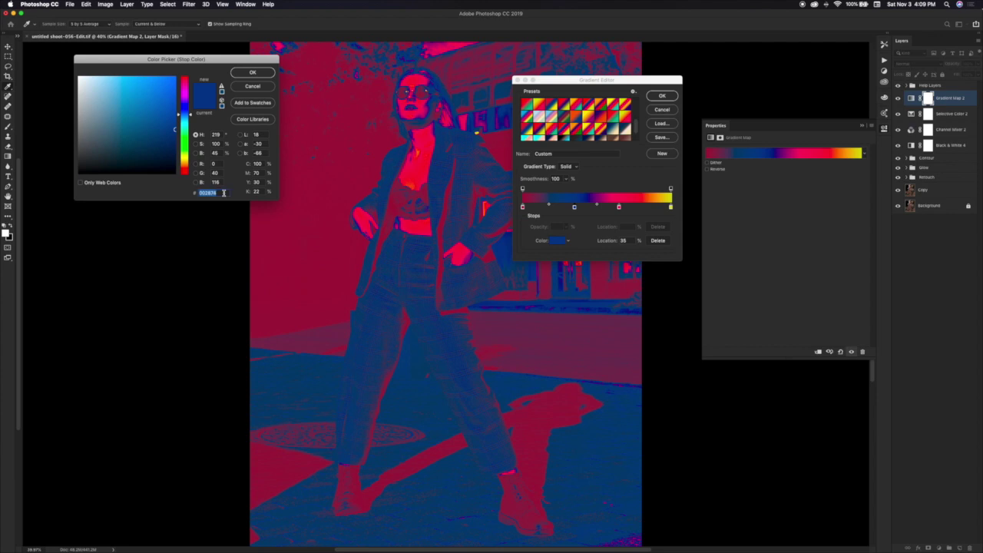
key(BackSpace)
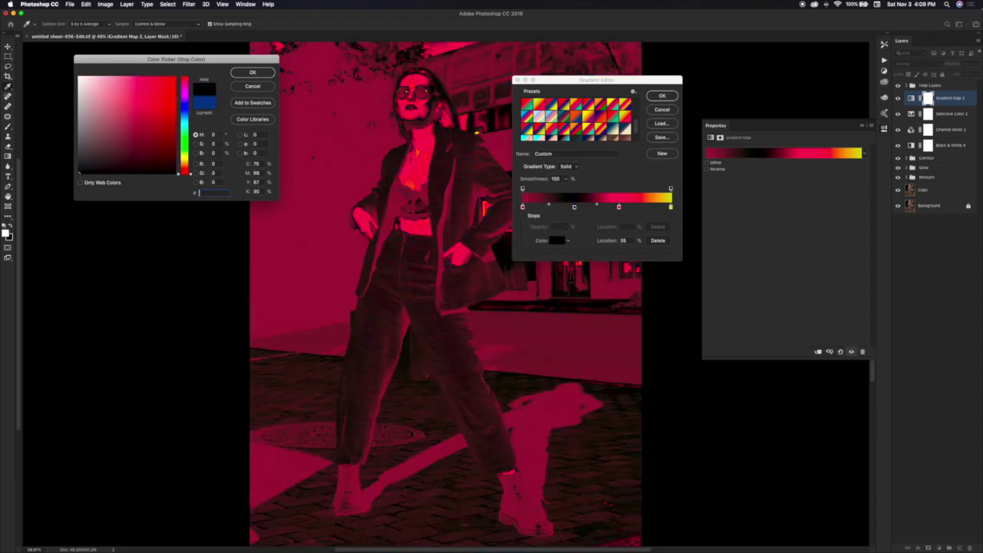
text(2)
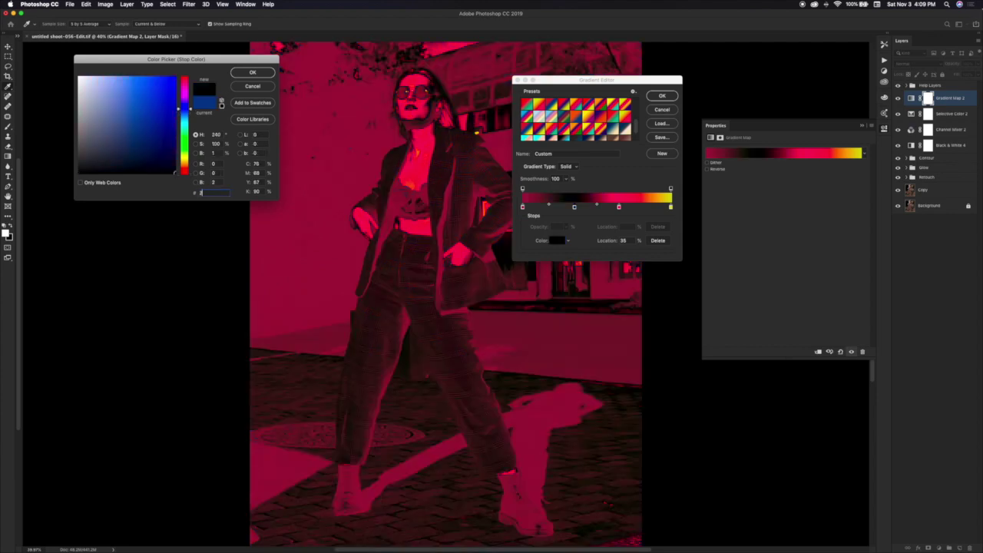
text(f34)
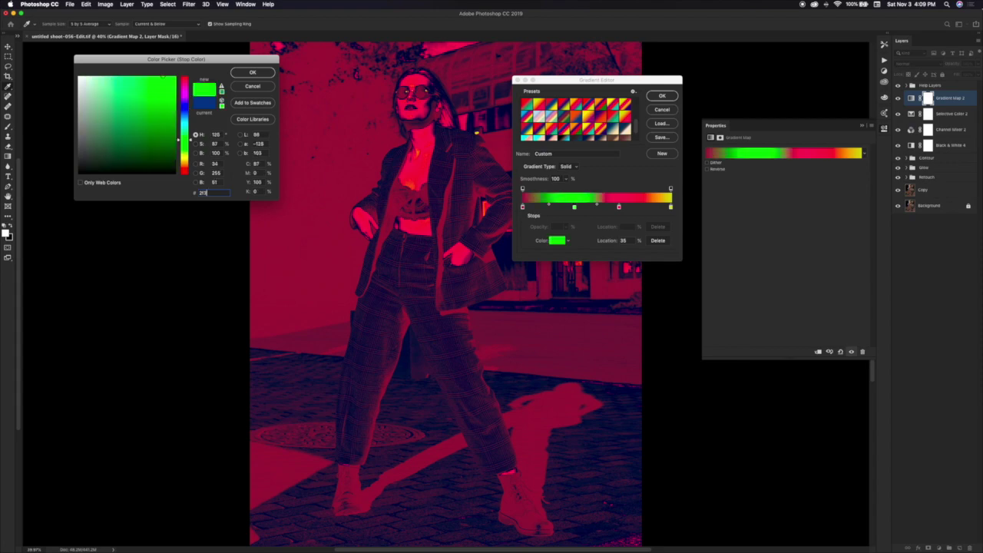
text(3)
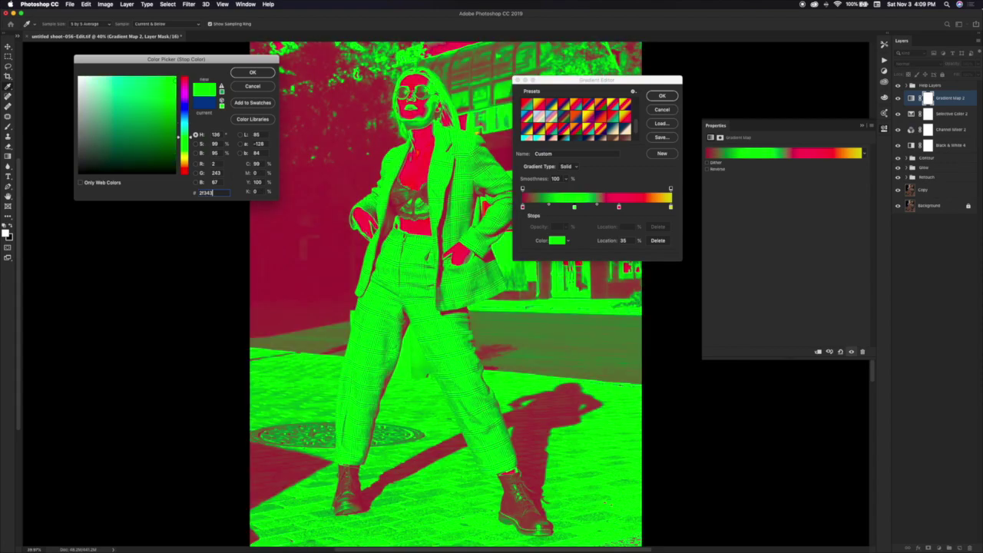
text(b)
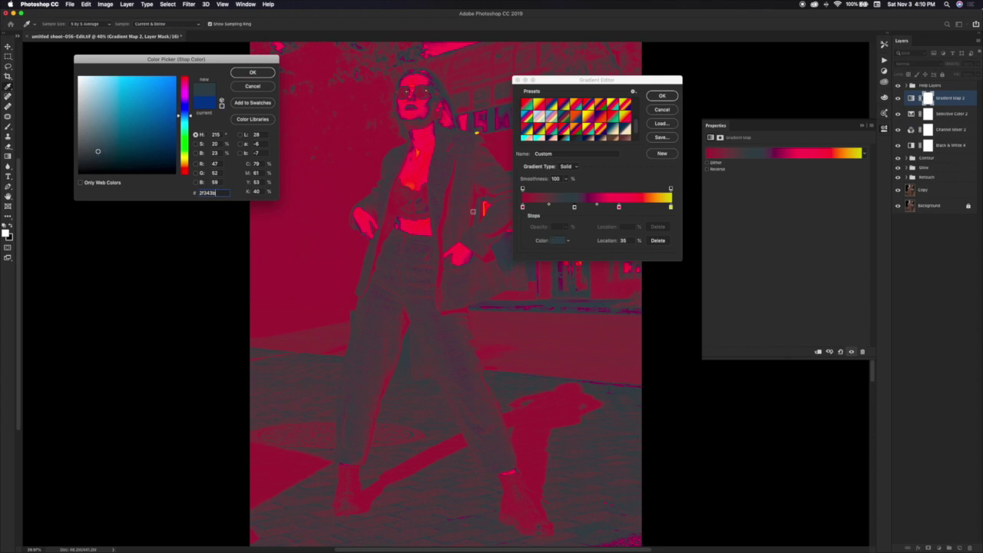
click(259, 73)
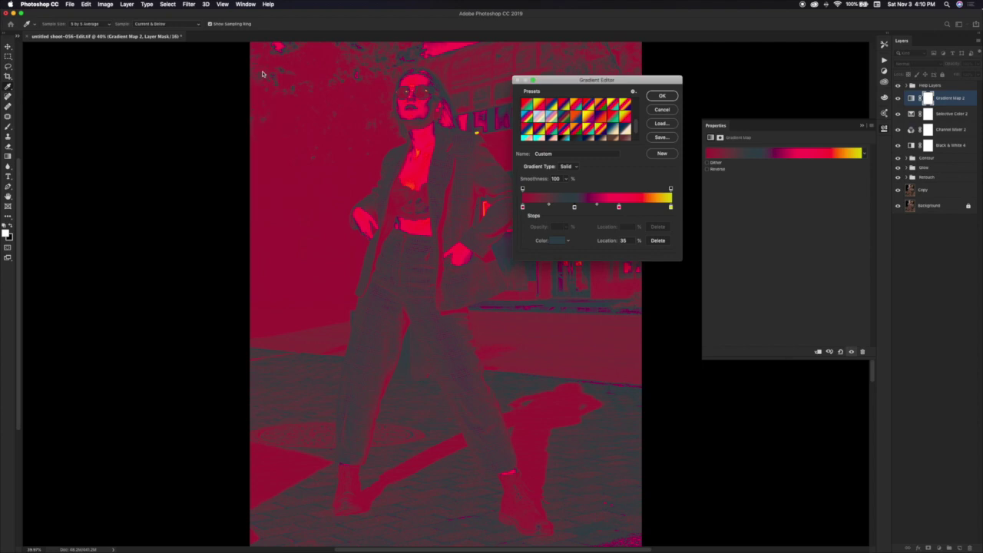
- Set the gradient's color stop at 65% to hex e3cda4
click(620, 207)
click(554, 241)
double_click(221, 192)
key(BackSpace)
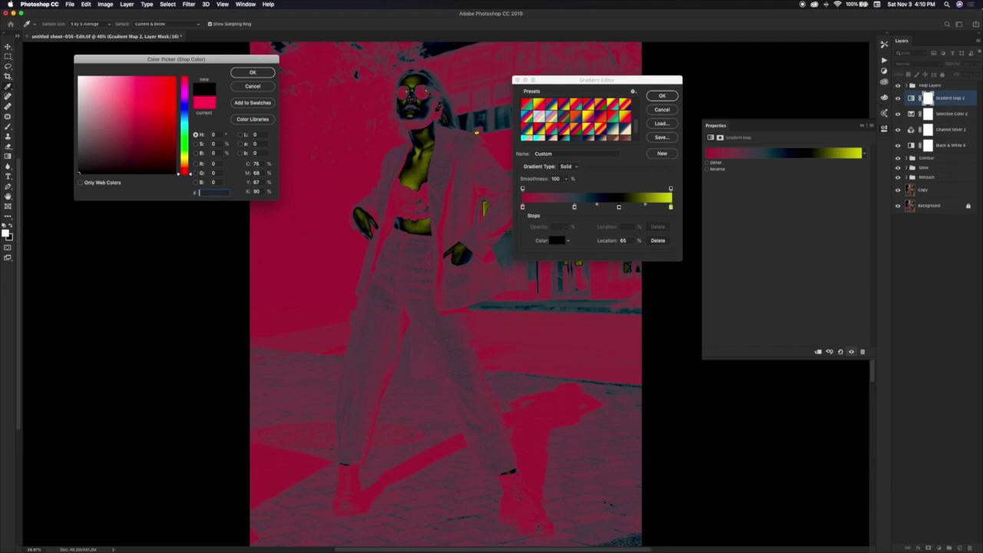
text(e)
text(e3)
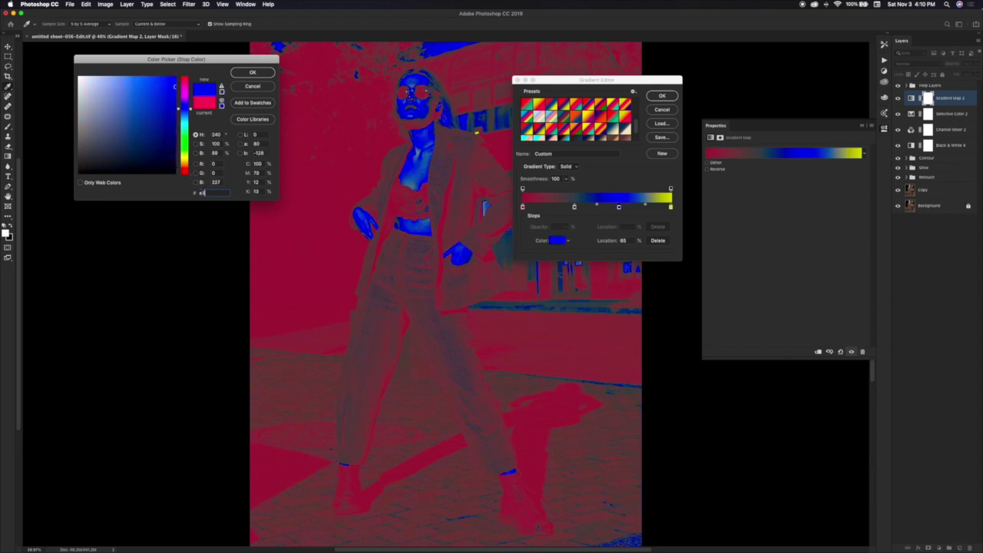
text(dcc0e3cd8)
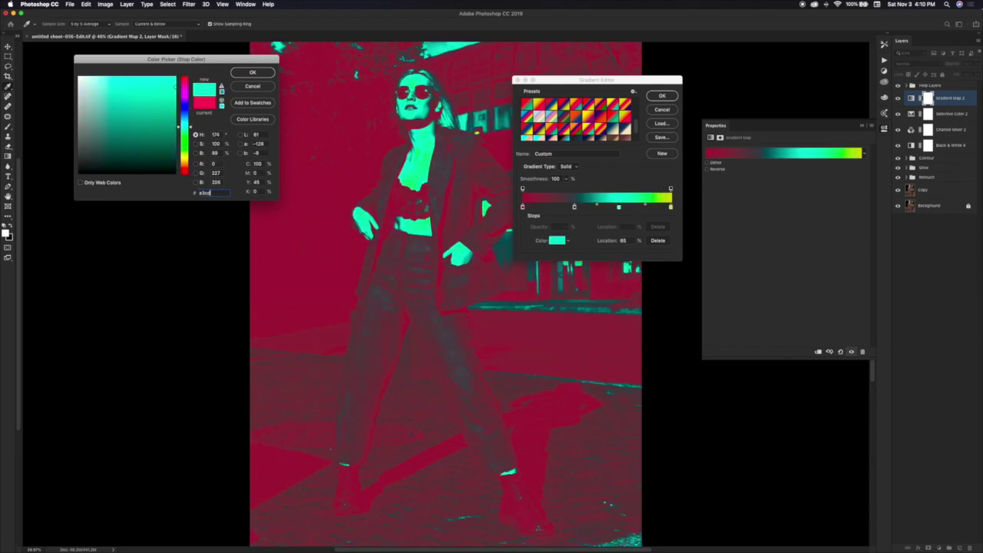
text(4)
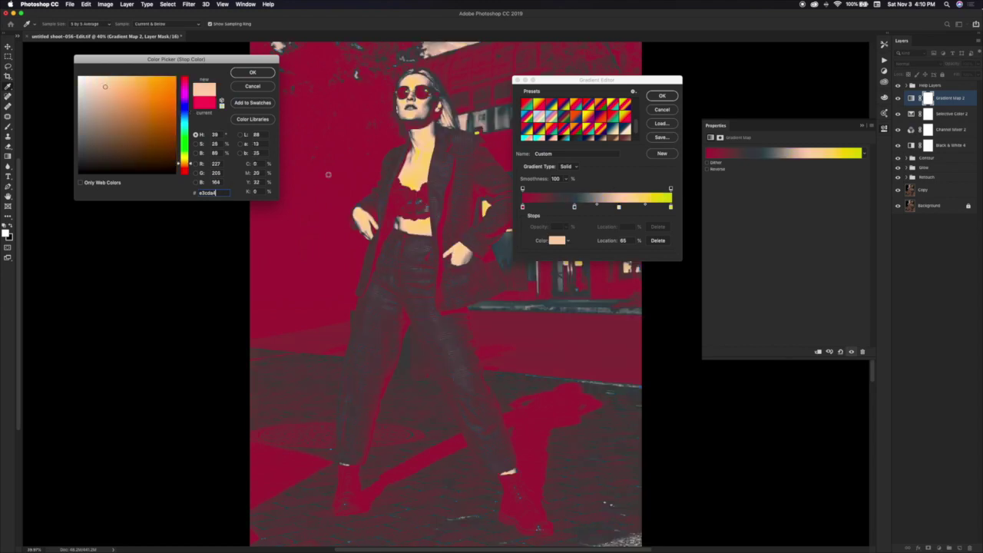
click(253, 73)
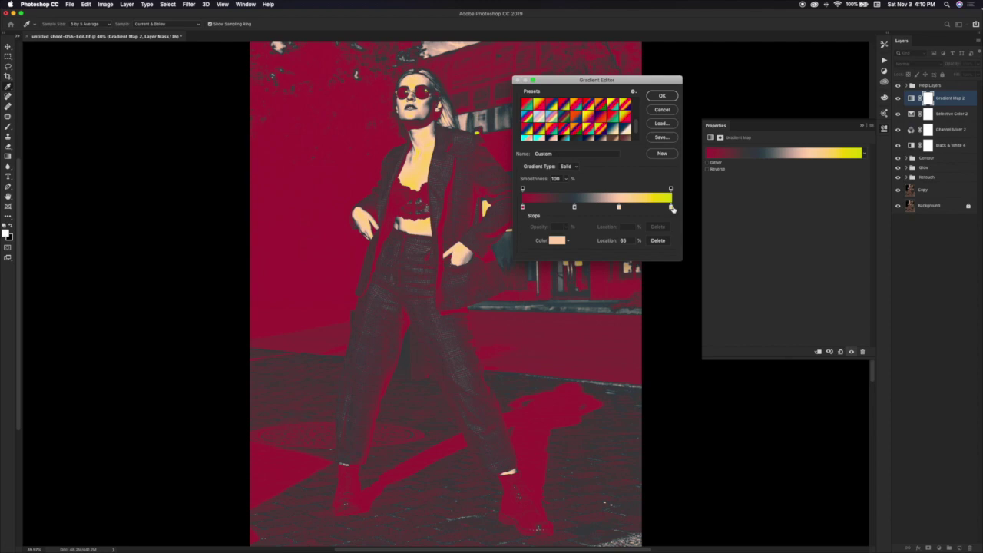
- Set the gradient's last color stop, at 100%, to hex c77966
click(559, 240)
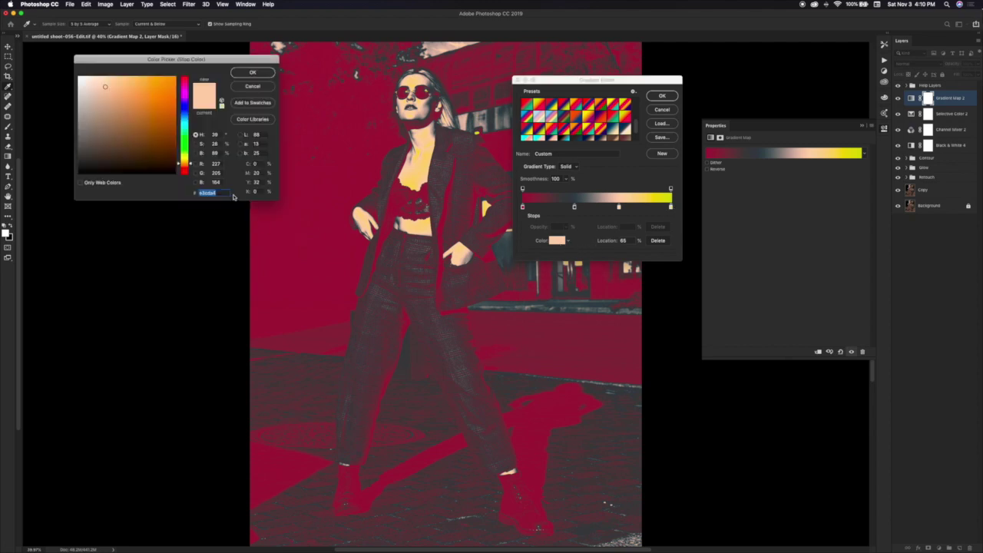
text(c77966)
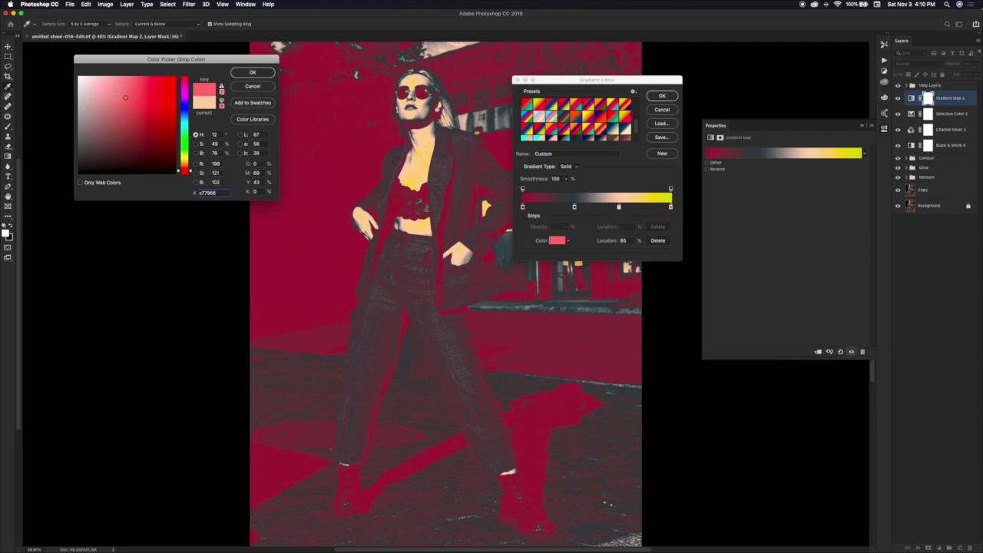
click(258, 73)
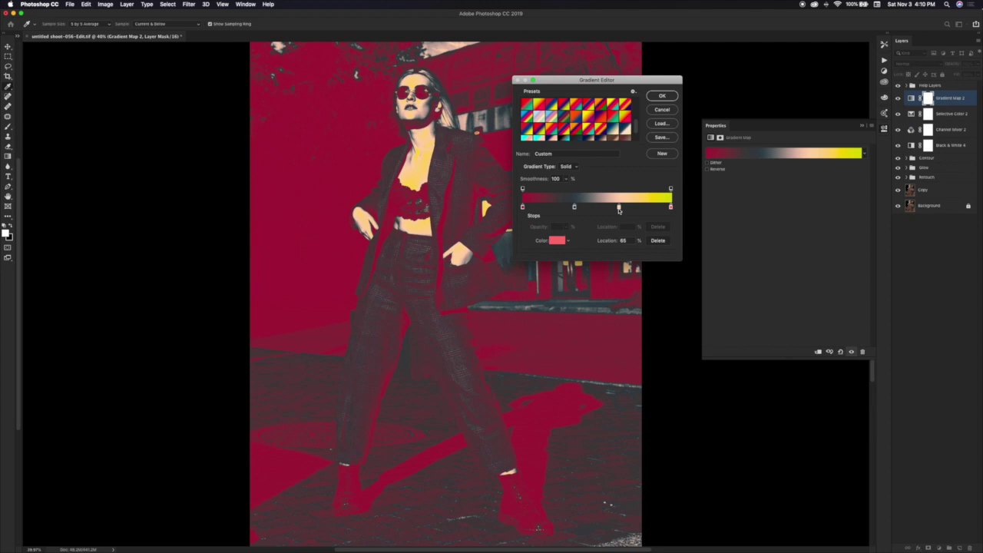
- Correct the gradient's end color stop at 100% to hex c77966 and apply the edited gradient
click(671, 207)
click(560, 240)
double_click(218, 192)
text(0c)
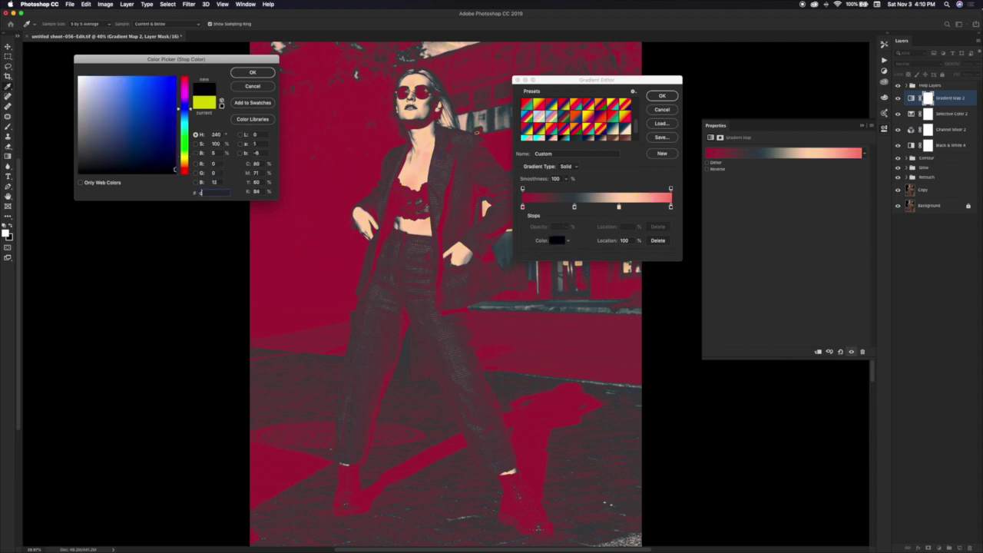
text(77)
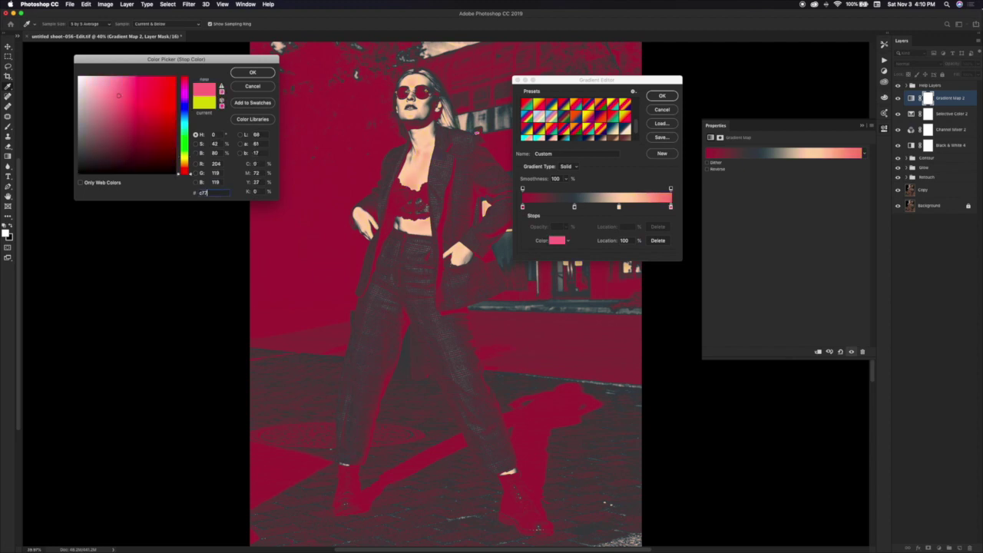
text(966)
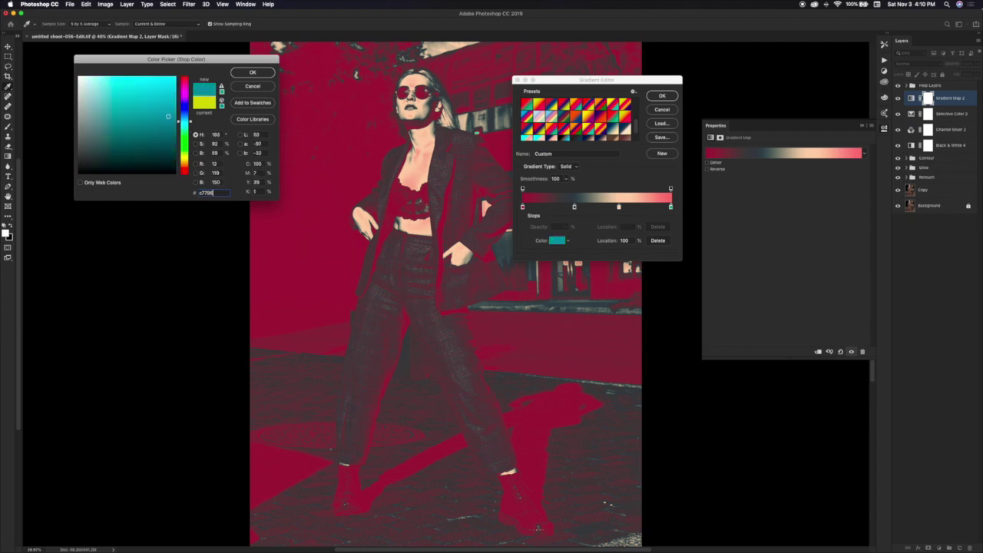
click(254, 73)
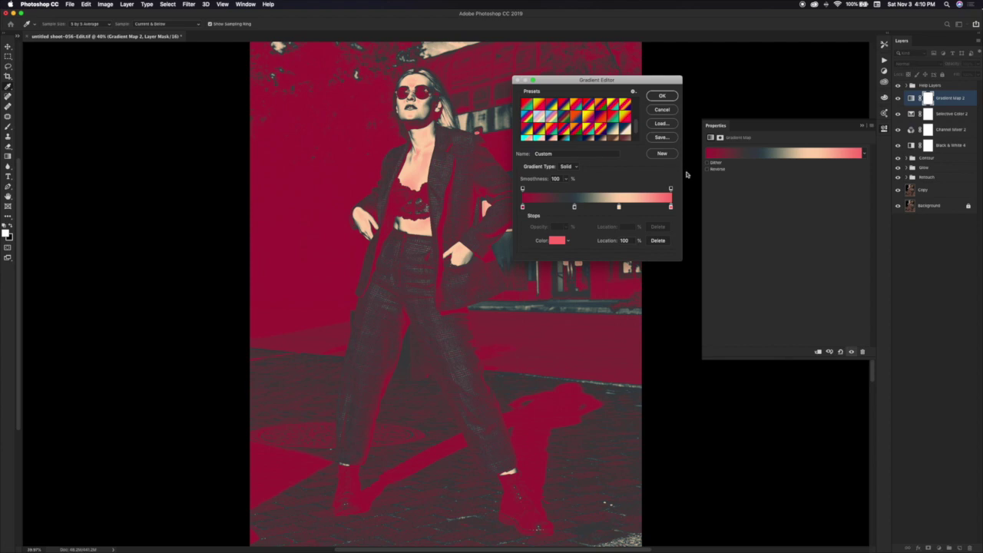
click(662, 96)
key(b)
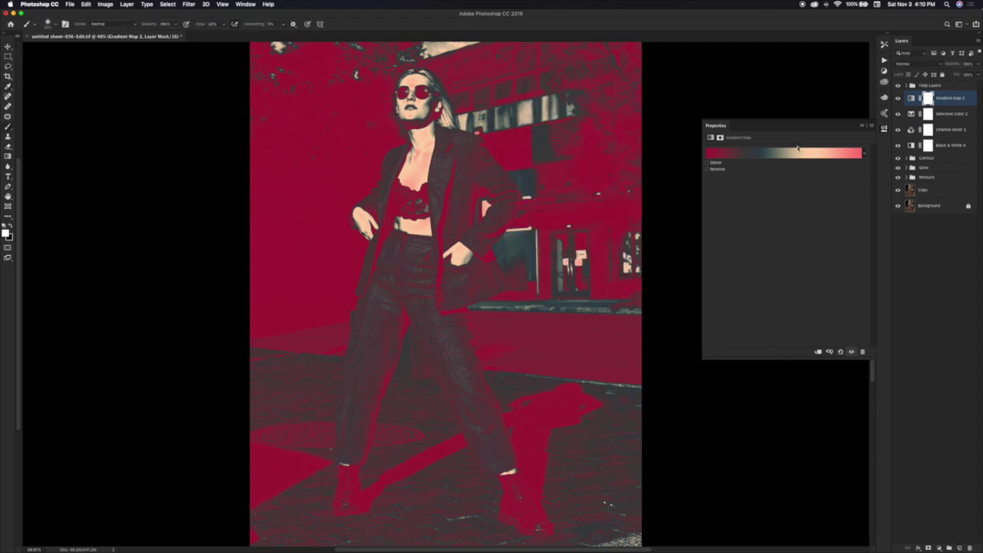
click(862, 126)
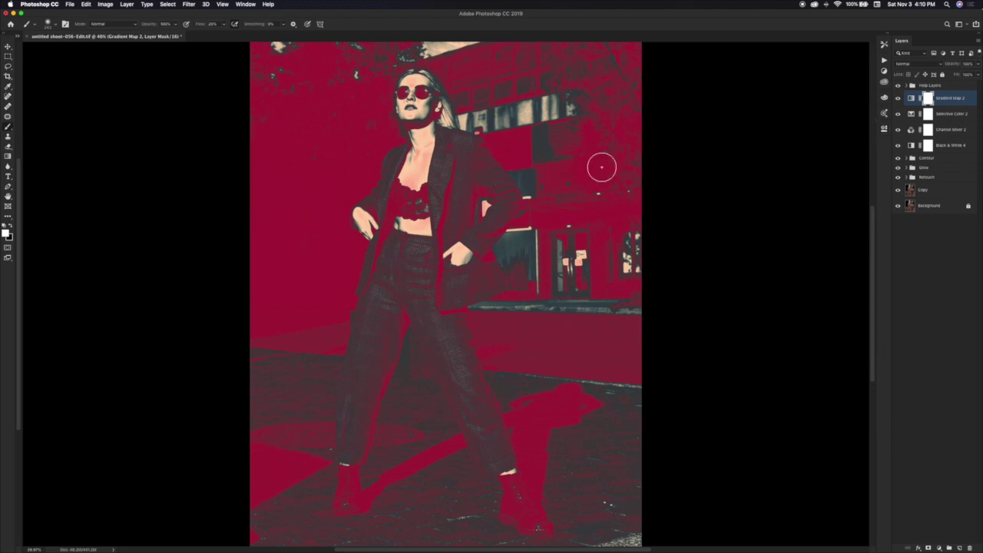
- Set the Gradient Map layer's blend mode to Soft Light and reduce its opacity to about 16%
click(925, 65)
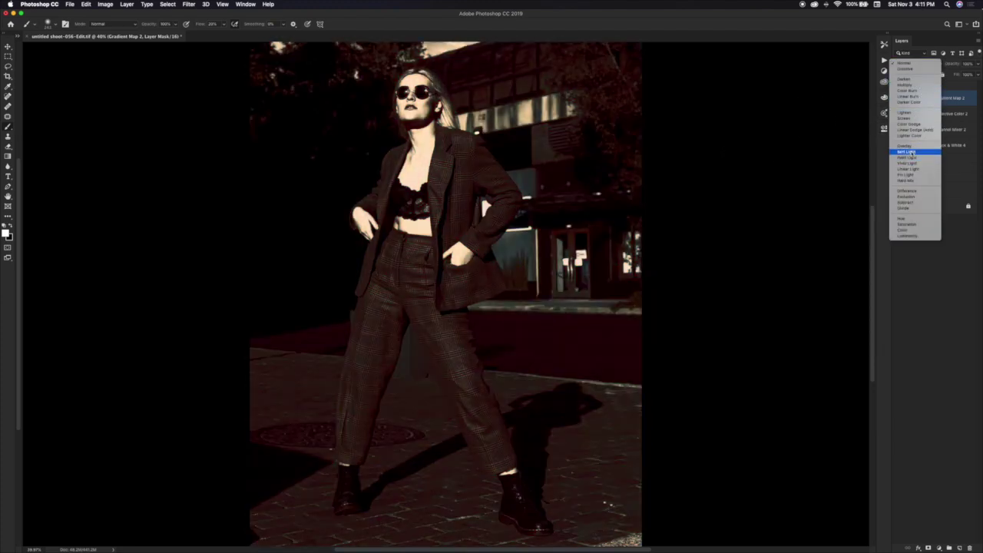
click(910, 152)
click(978, 66)
drag(978, 75, 951, 78)
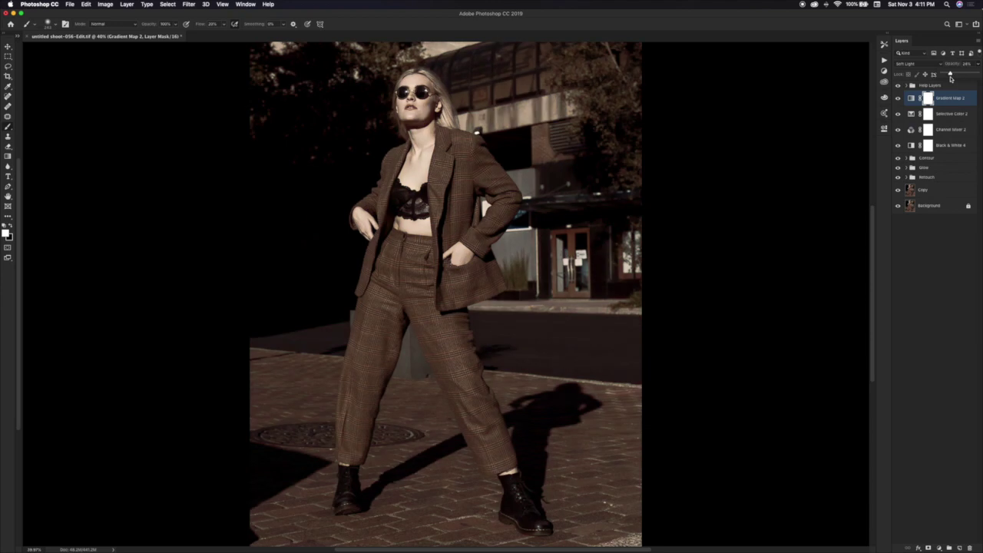
click(898, 98)
click(976, 68)
click(900, 98)
- Add a Curves adjustment layer above the Gradient Map with the Linear Contrast (RGB) preset
click(939, 549)
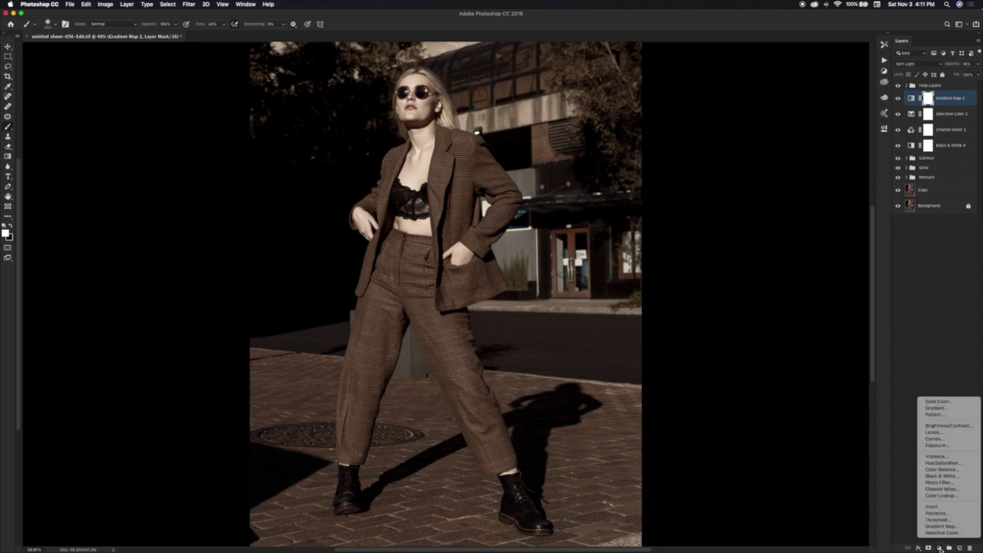
click(946, 444)
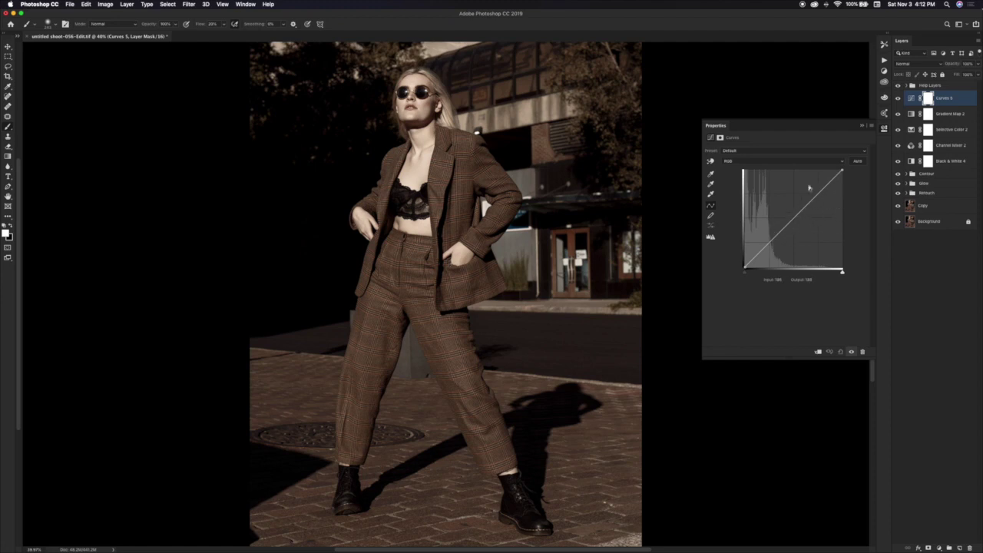
click(791, 151)
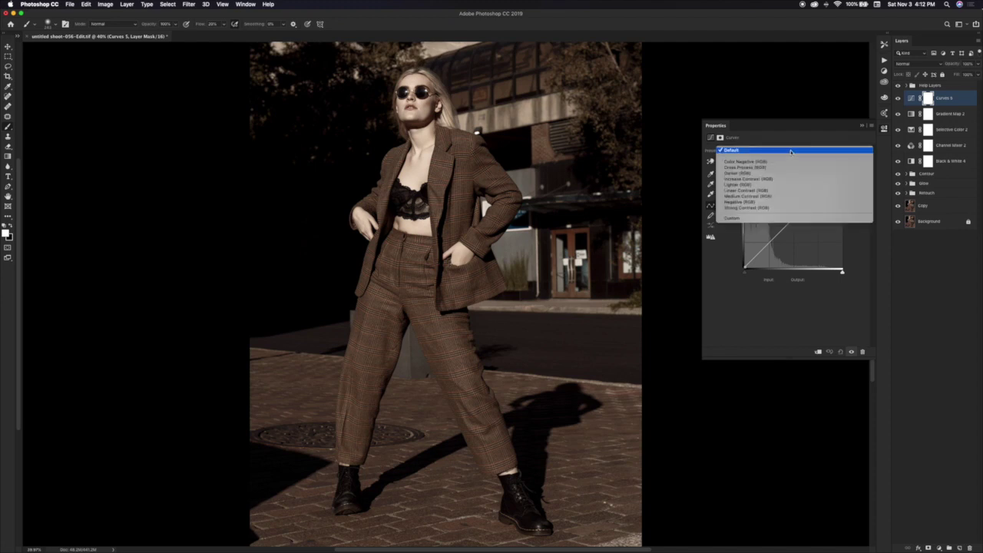
click(771, 191)
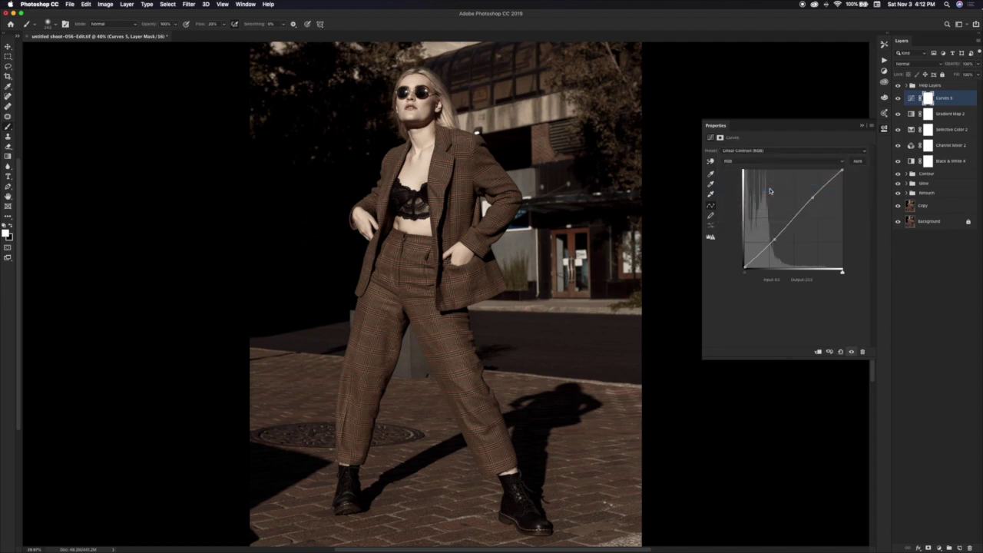
click(862, 127)
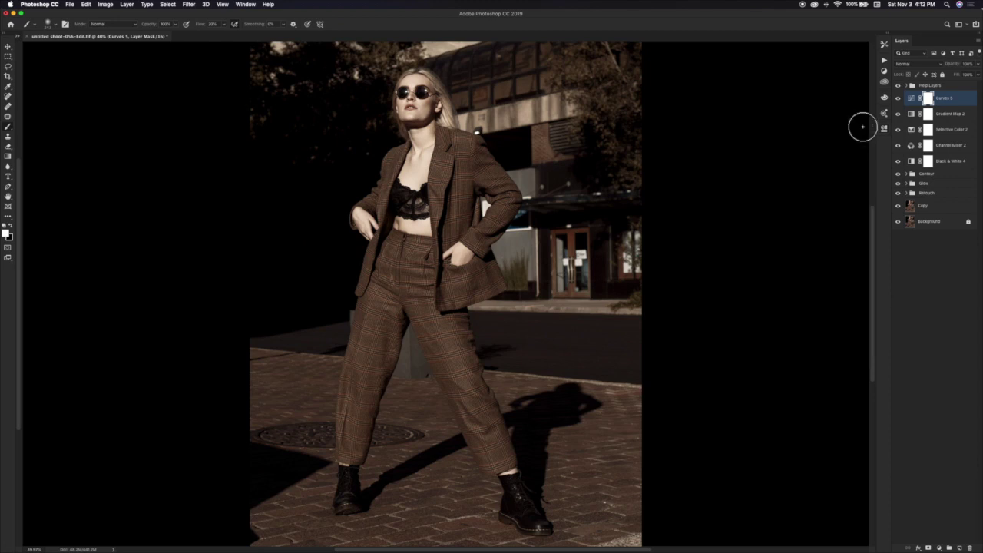
- Compare the portrait with and without the linear contrast Curves layer
click(899, 98)
click(898, 98)
click(899, 98)
click(899, 99)
click(898, 98)
click(899, 99)
click(898, 98)
click(899, 99)
click(899, 99)
- Add a second Curves layer, lowering the white point's output to 194 and raising the black point's output to about 68
click(940, 547)
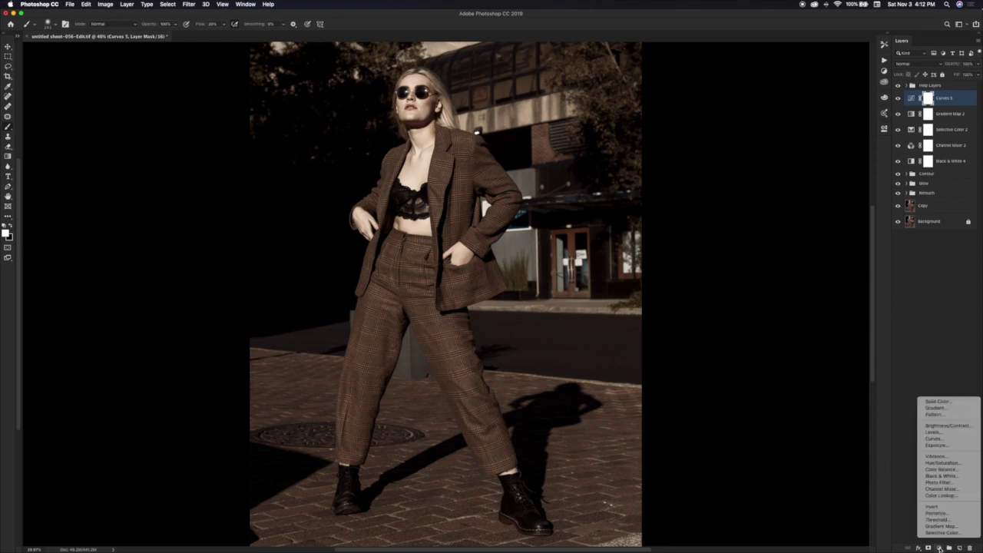
click(948, 440)
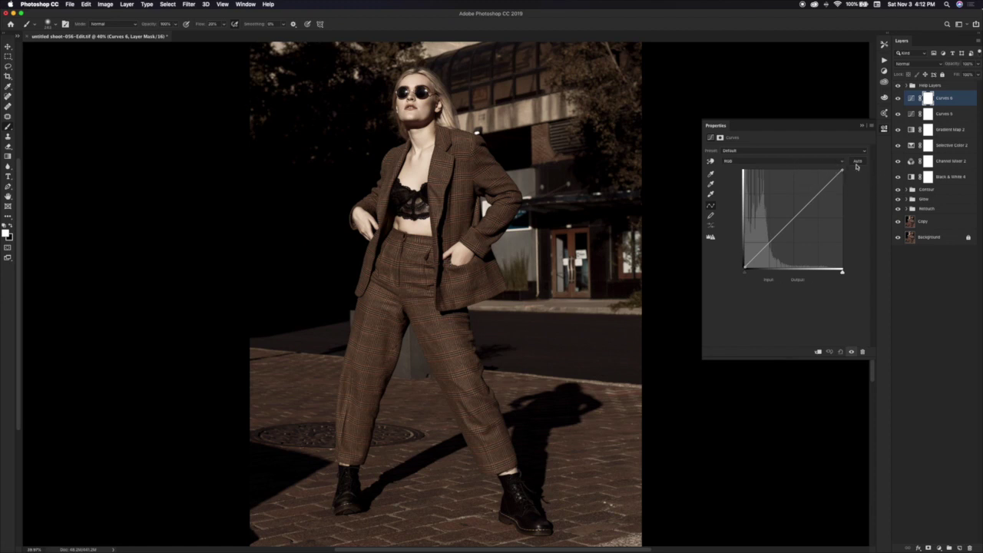
drag(843, 170, 859, 194)
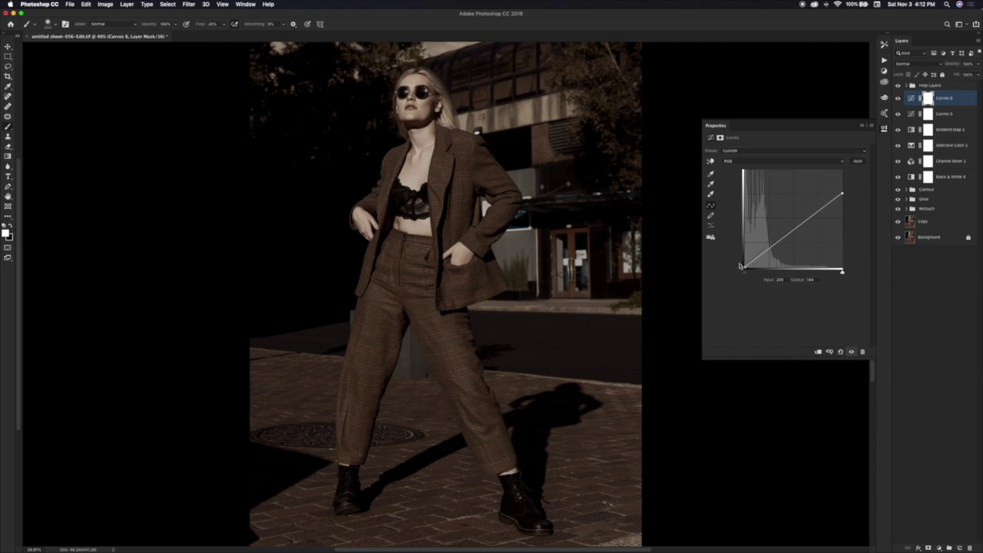
drag(744, 268, 736, 242)
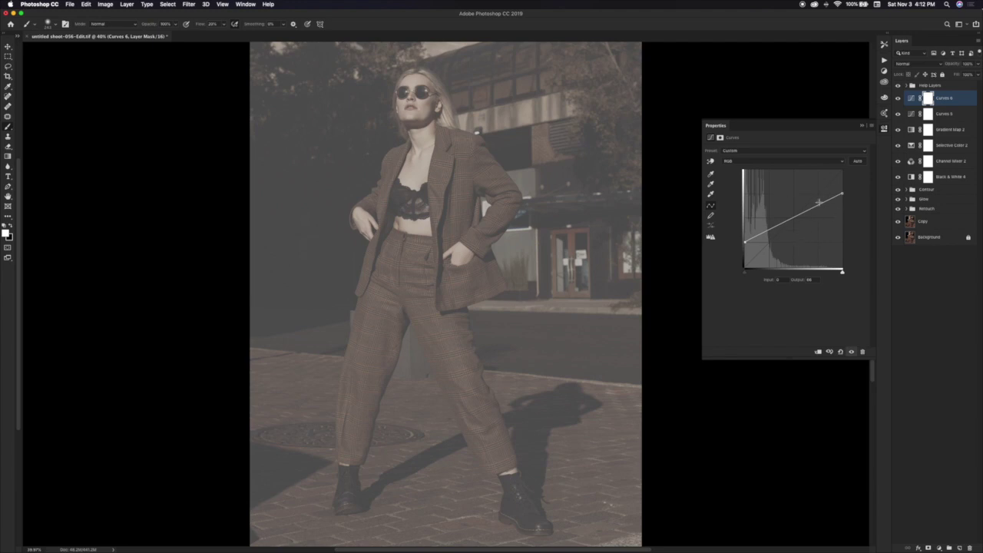
- Bend the RGB curve into an S-shape with points at about input 192, output 196 and input 66, output 69
drag(827, 200, 819, 193)
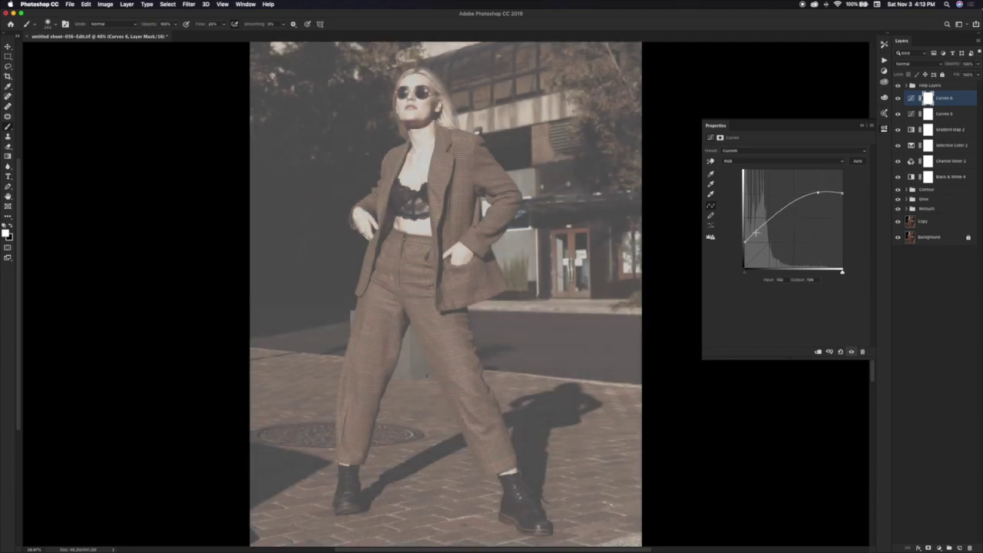
drag(768, 218, 770, 241)
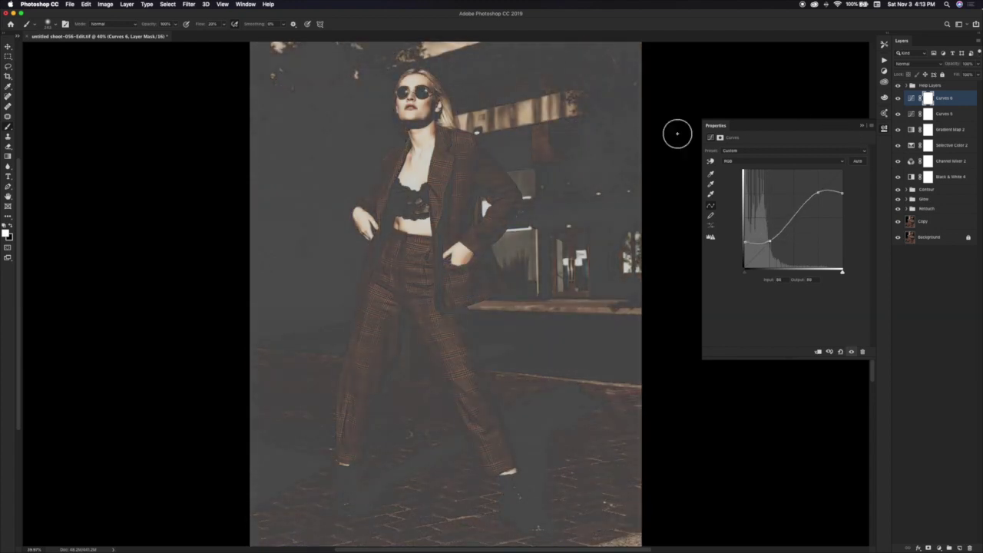
click(862, 126)
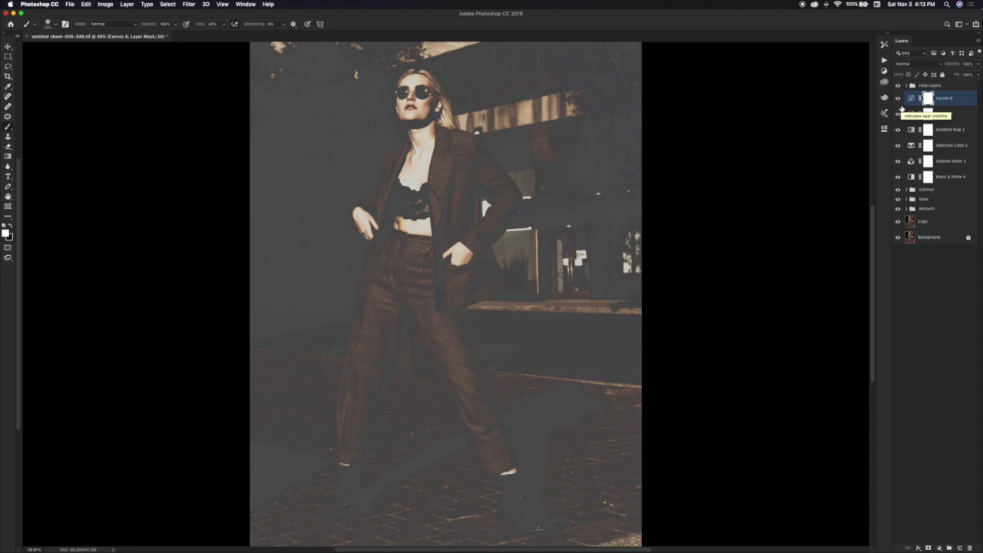
- Split the Blend If white slider for the Underlying Layer, spreading it toward the shadows, and lower the top Curves layer's opacity to about 24%
double_click(965, 98)
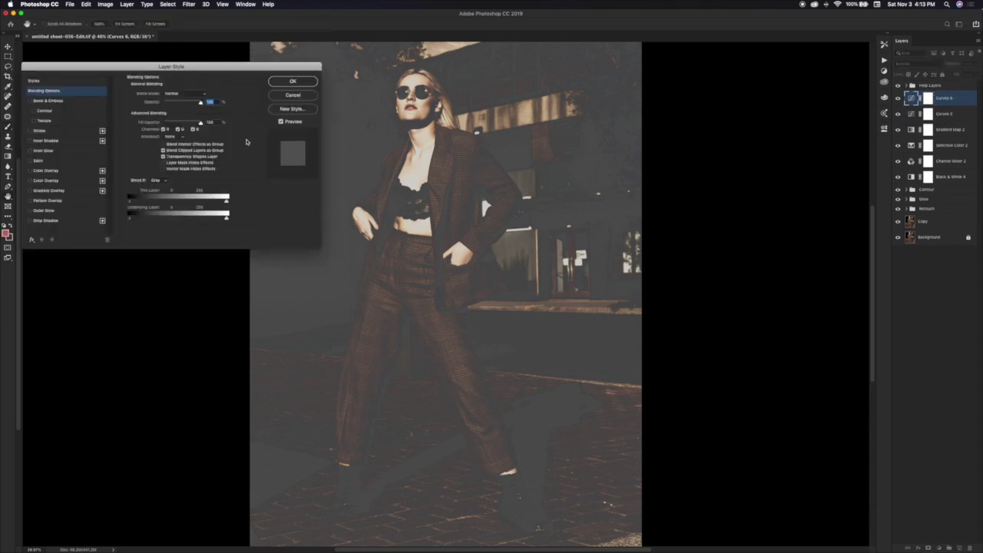
mouse_move(201, 69)
mouse_down()
mouse_move(267, 72)
mouse_move(186, 68)
mouse_move(196, 64)
mouse_up()
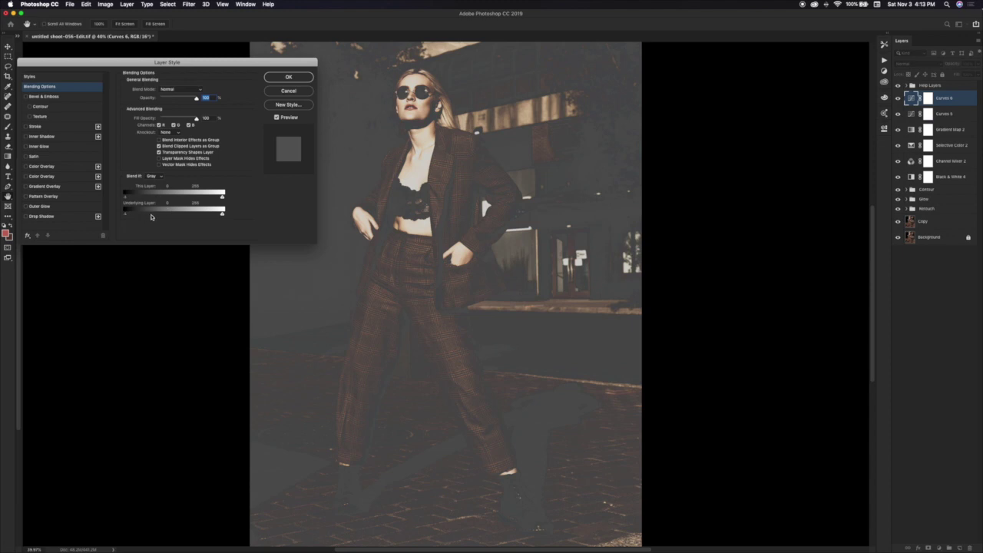
mouse_move(126, 216)
mouse_down()
mouse_move(161, 217)
mouse_move(122, 217)
mouse_up()
mouse_move(223, 216)
mouse_down()
mouse_move(180, 219)
mouse_move(223, 218)
mouse_up()
drag(153, 226, 254, 228)
key(alt)
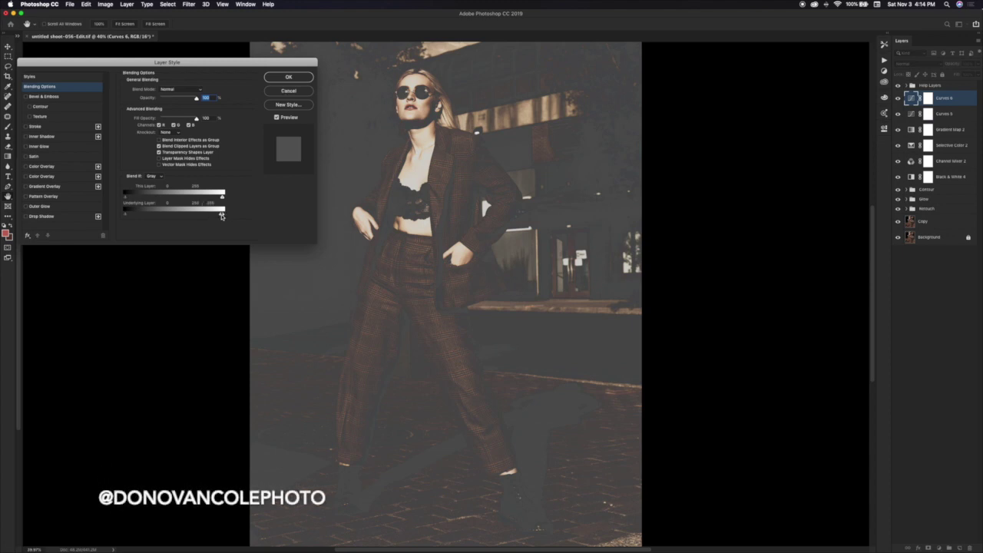
drag(215, 216, 80, 232)
click(289, 78)
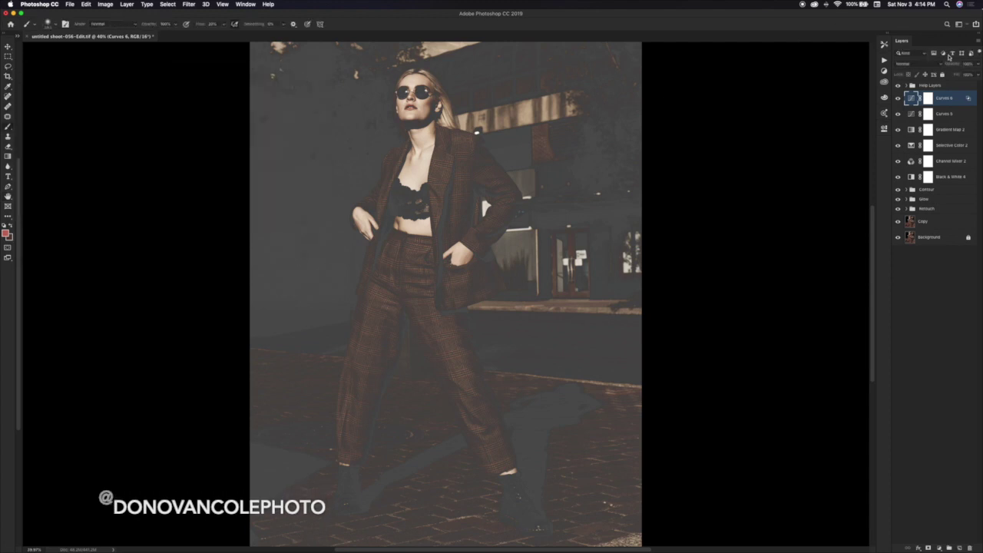
drag(977, 74, 951, 75)
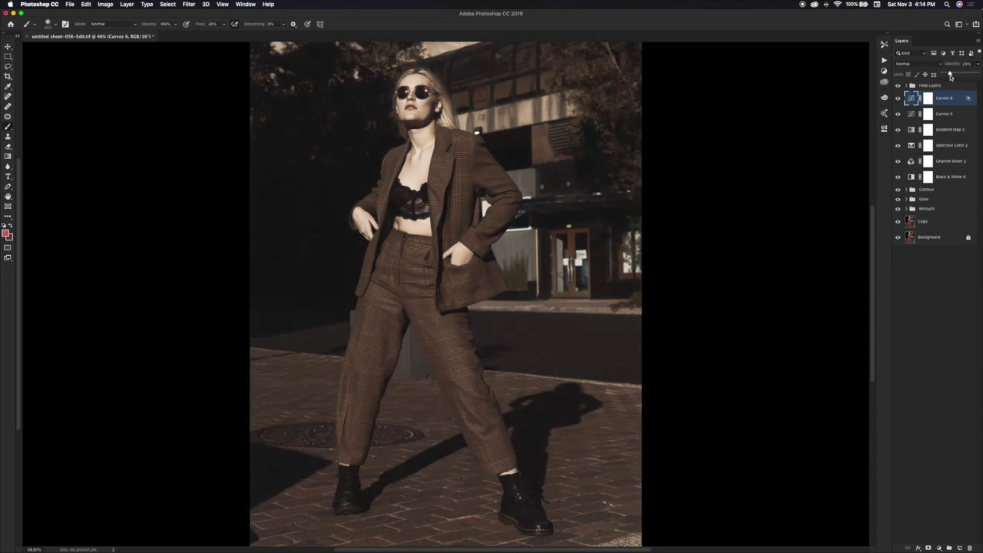
- Compare the portrait with and without the faded matte Curves layer
click(898, 99)
click(898, 98)
click(898, 98)
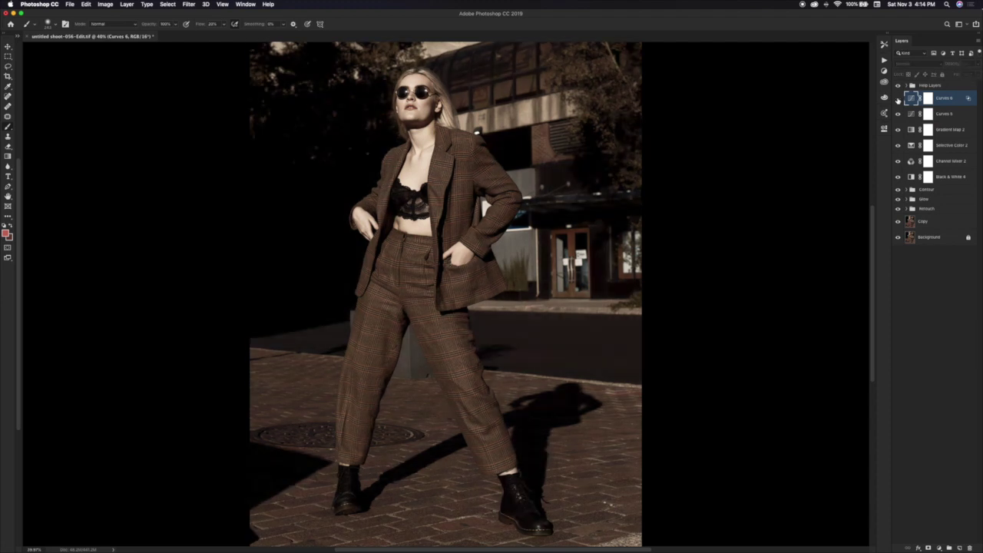
click(898, 99)
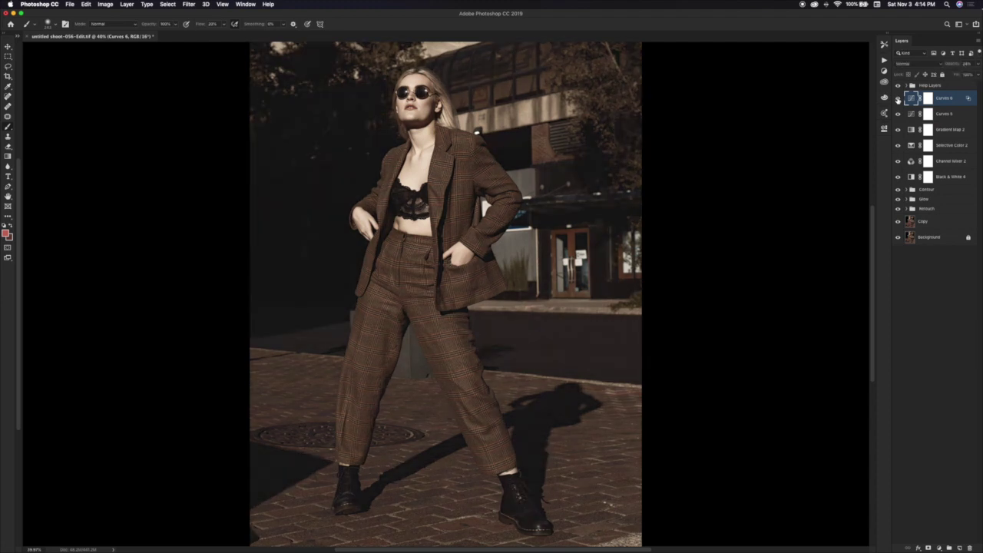
click(897, 99)
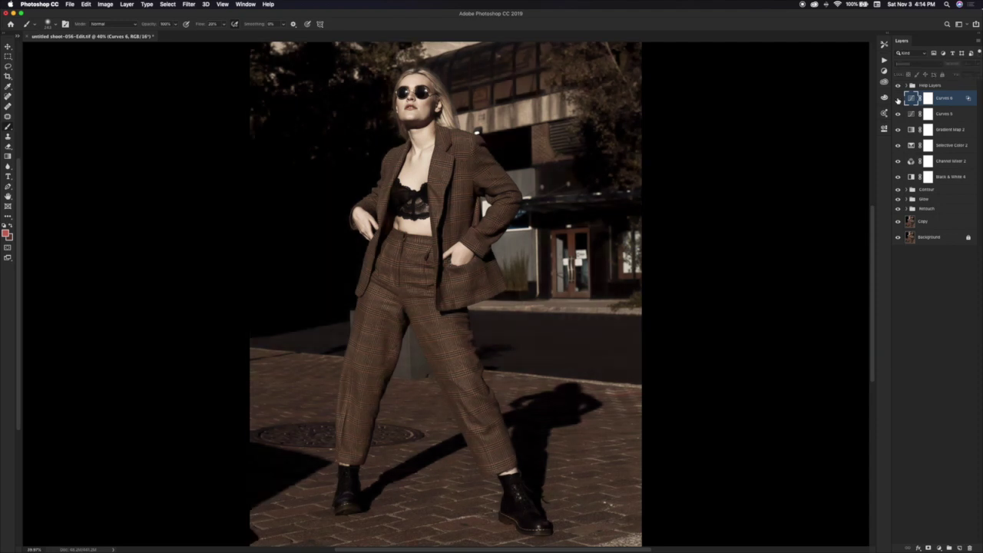
click(898, 98)
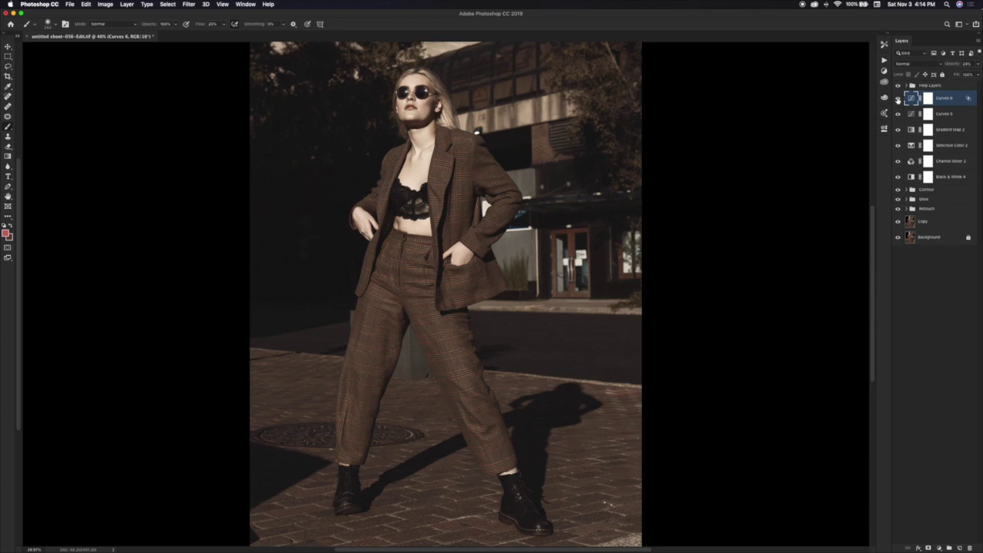
click(898, 98)
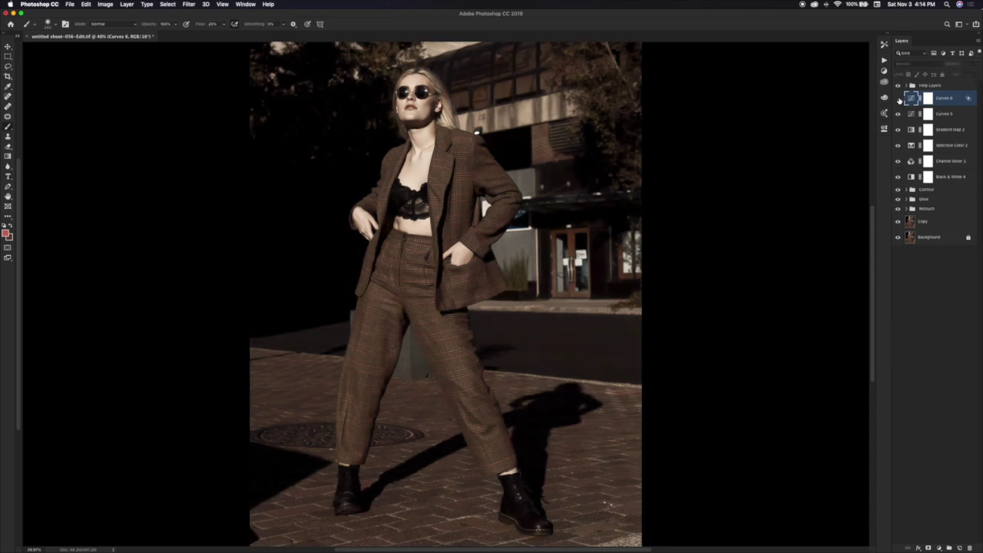
click(898, 98)
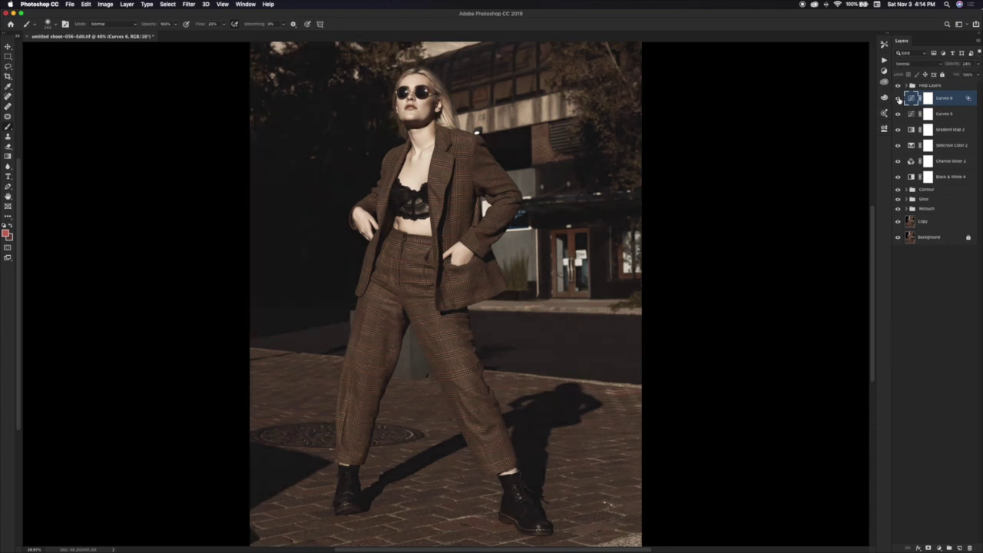
click(898, 98)
click(898, 98)
click(898, 98)
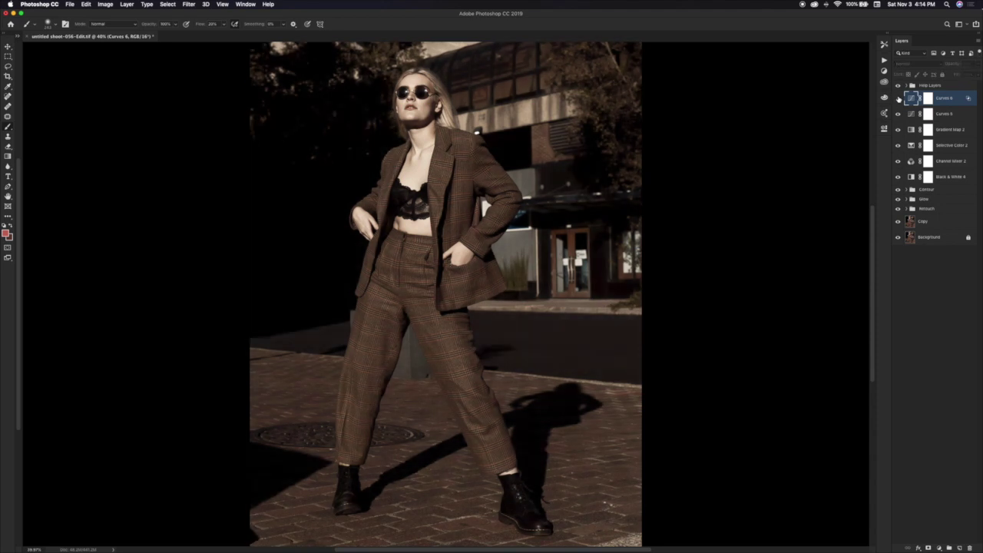
click(898, 98)
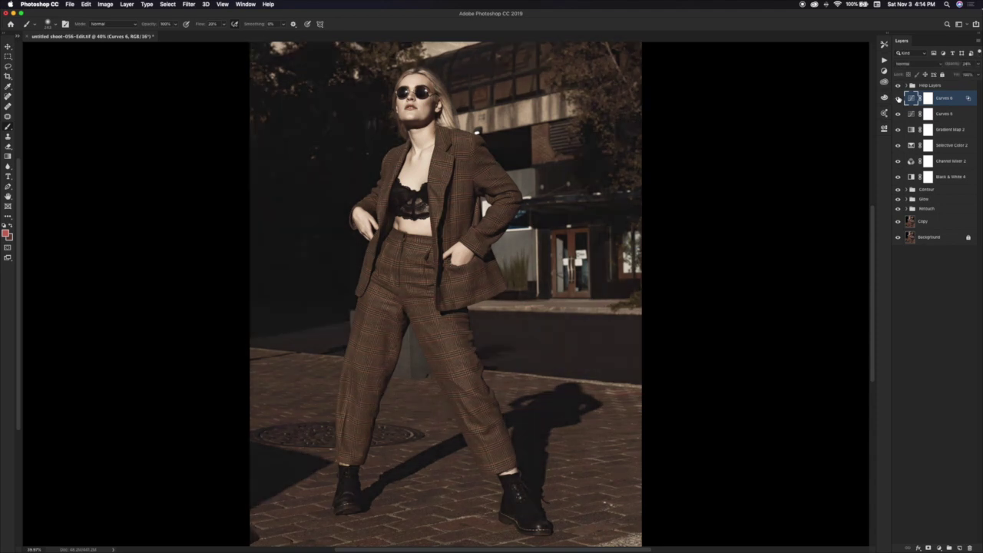
click(898, 98)
click(898, 98)
click(899, 99)
click(899, 99)
click(899, 99)
click(899, 99)
- Add a Color Balance layer and shift its Highlights slightly toward yellow, green at +10, and red
click(939, 548)
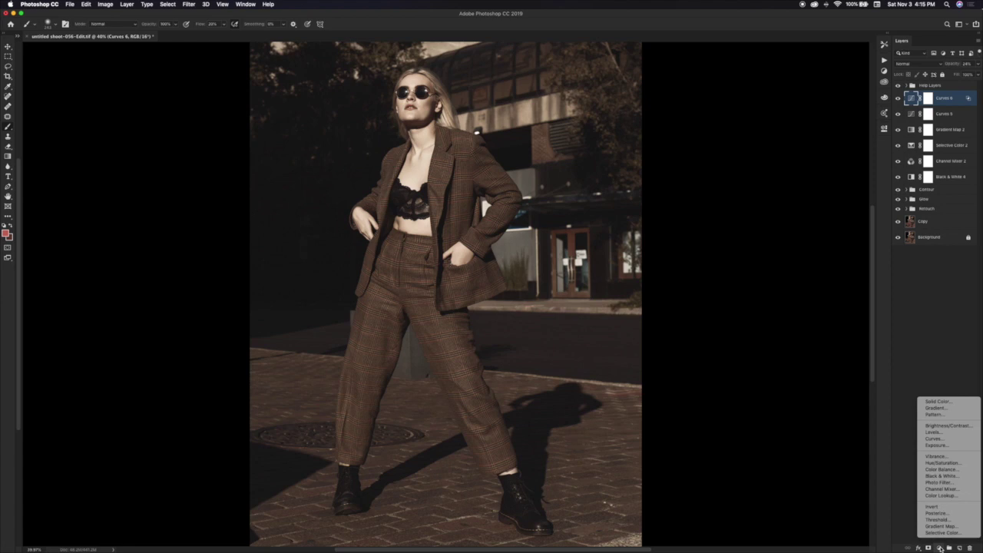
click(958, 473)
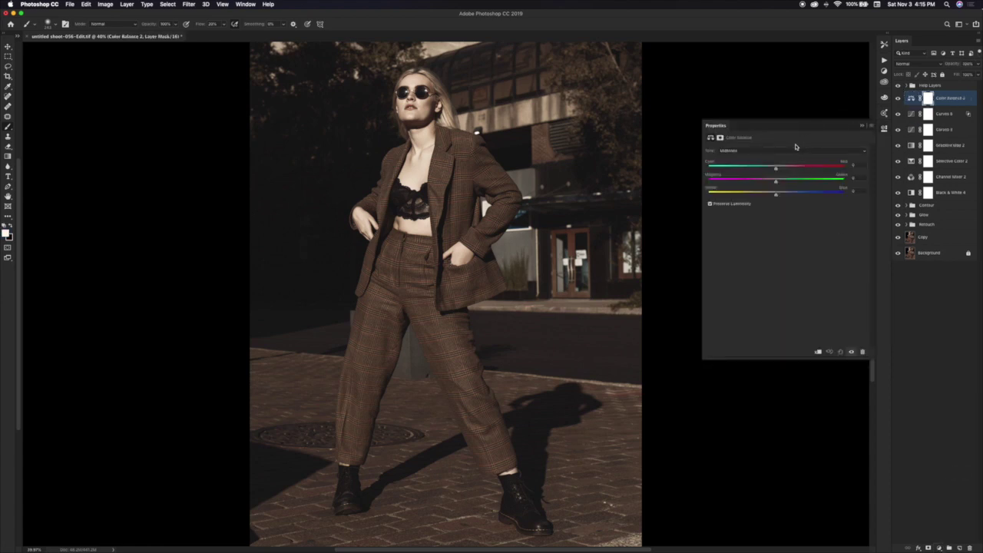
click(785, 151)
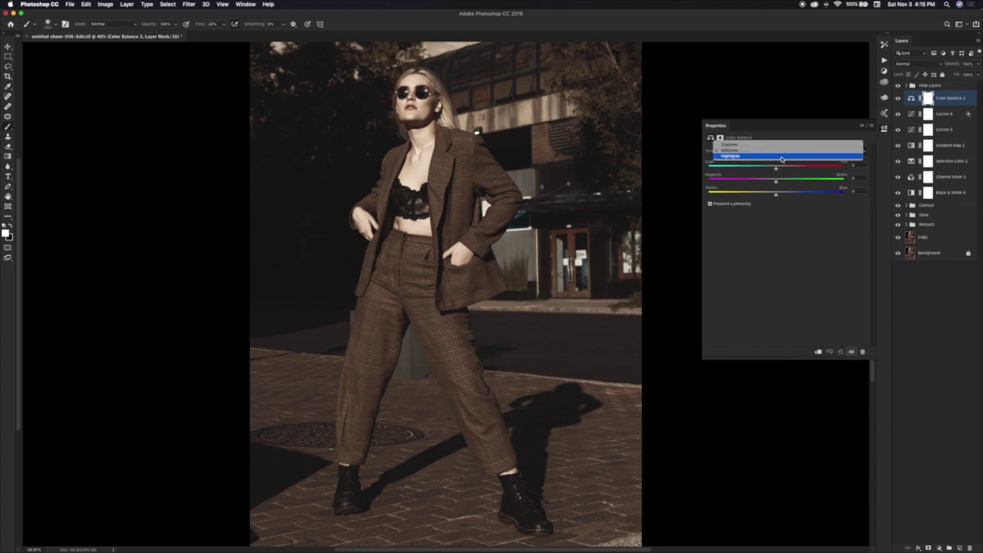
click(782, 159)
click(776, 152)
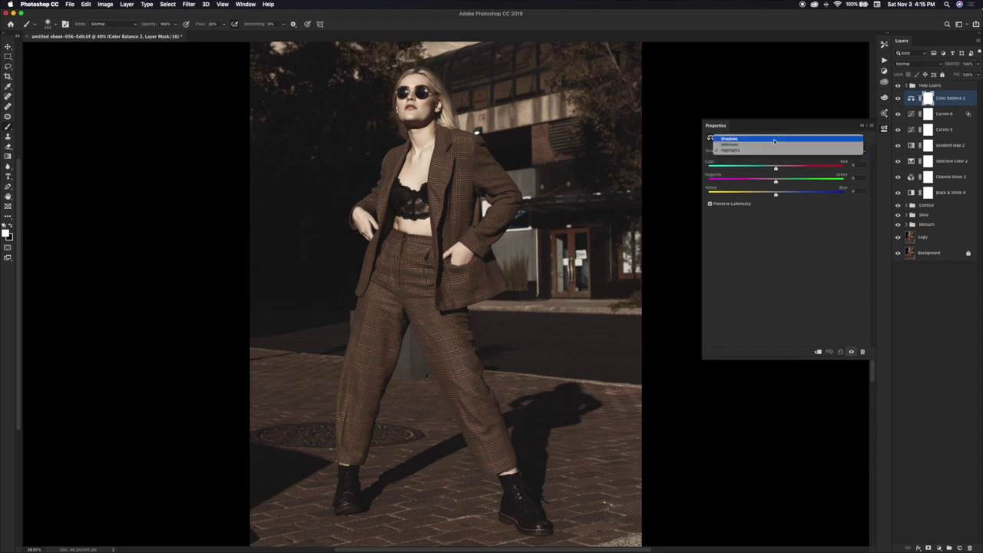
click(773, 150)
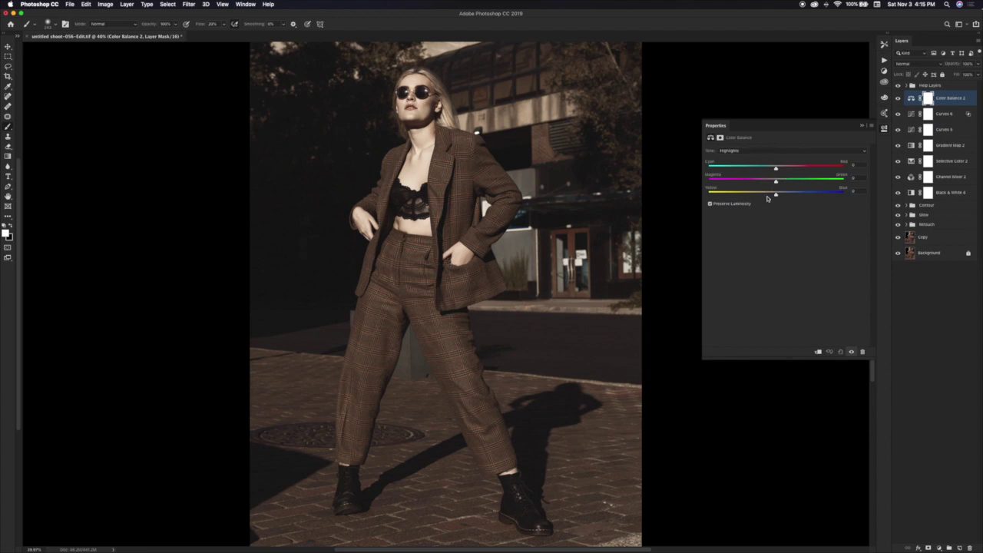
drag(776, 196, 772, 198)
mouse_move(778, 182)
mouse_down()
mouse_move(768, 178)
mouse_move(783, 182)
mouse_up()
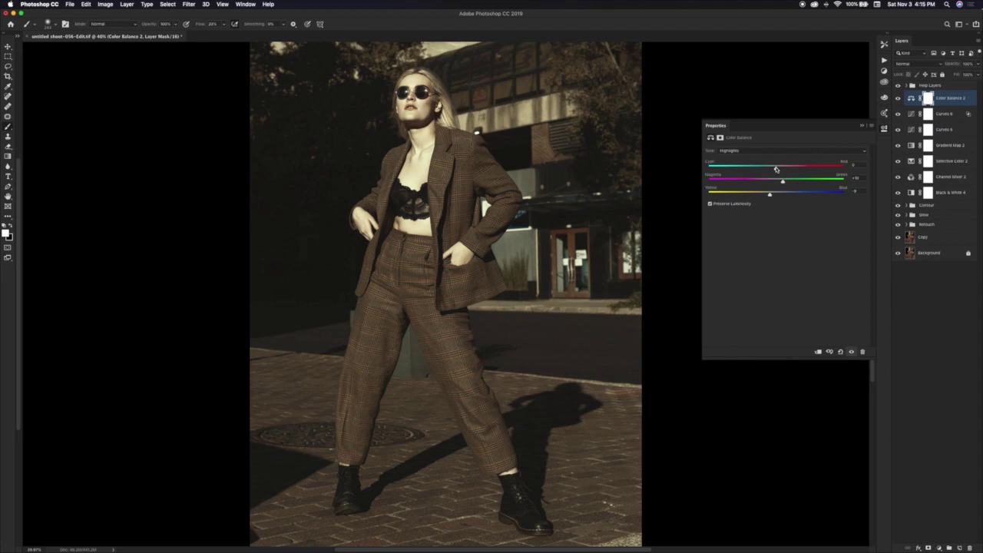
drag(775, 170, 787, 169)
click(864, 126)
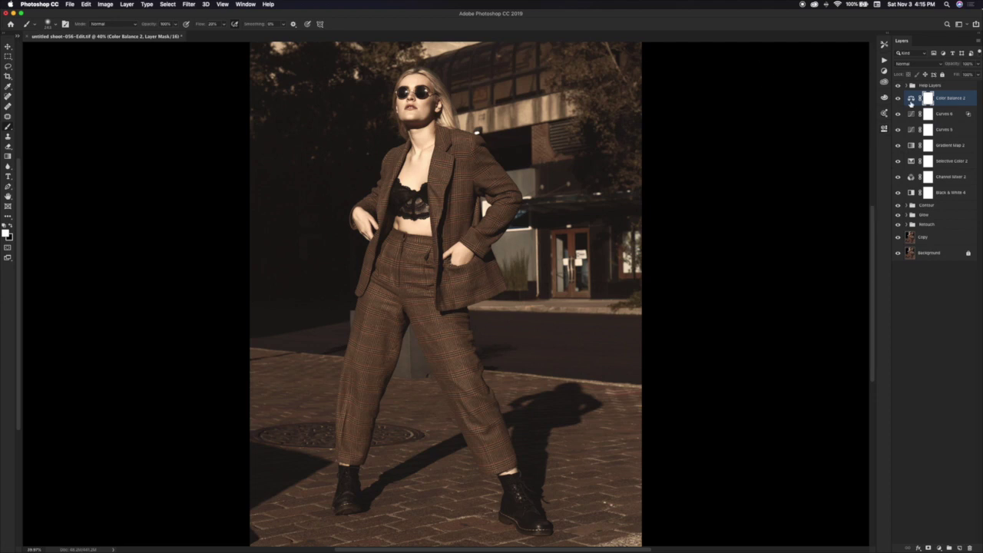
- Compare the portrait with and without the new Color Balance layer
click(898, 98)
click(898, 99)
click(899, 98)
click(898, 98)
click(899, 98)
click(899, 98)
- Split the Color Balance layer's Blend If black slider for the Underlying Layer, spreading it to 0 / 255
click(971, 95)
double_click(971, 95)
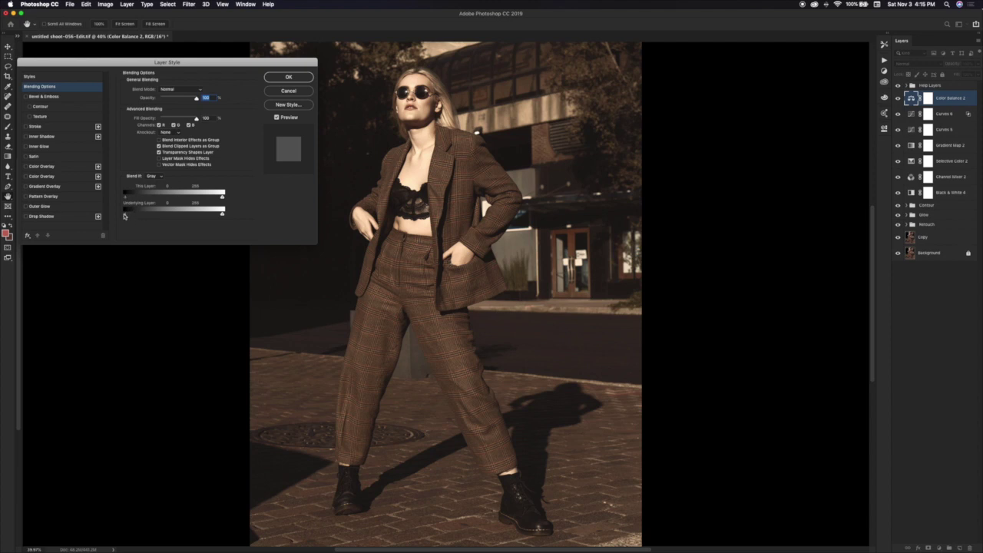
key(alt)
drag(126, 216, 251, 223)
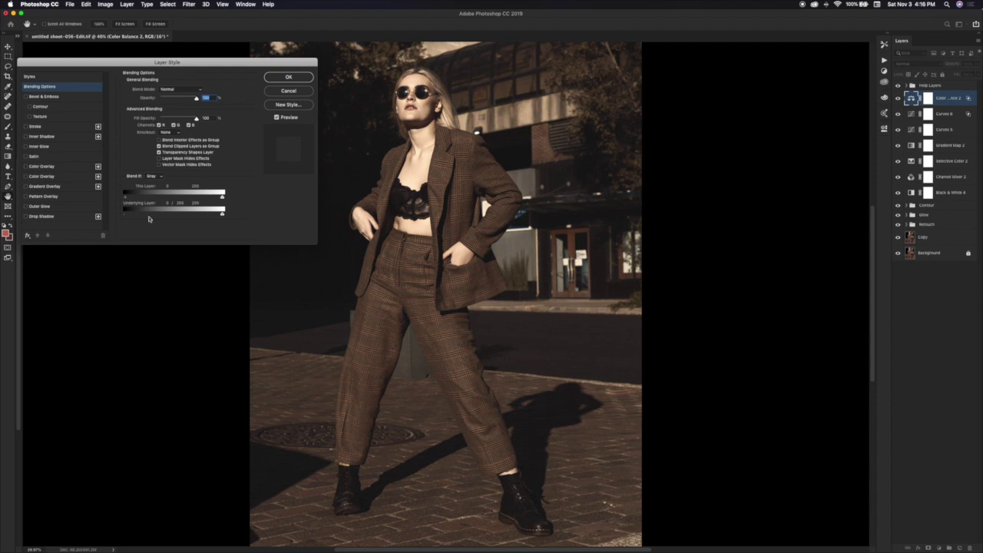
click(296, 80)
- Check the highlight tint by comparing the portrait with and without the blended Color Balance layer
click(898, 98)
click(897, 98)
click(898, 98)
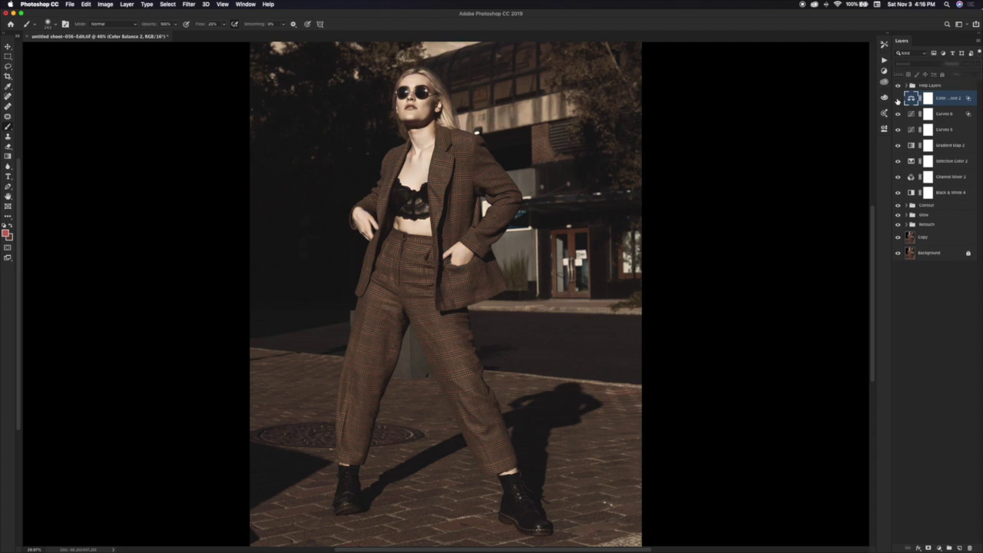
click(898, 98)
click(898, 98)
click(898, 98)
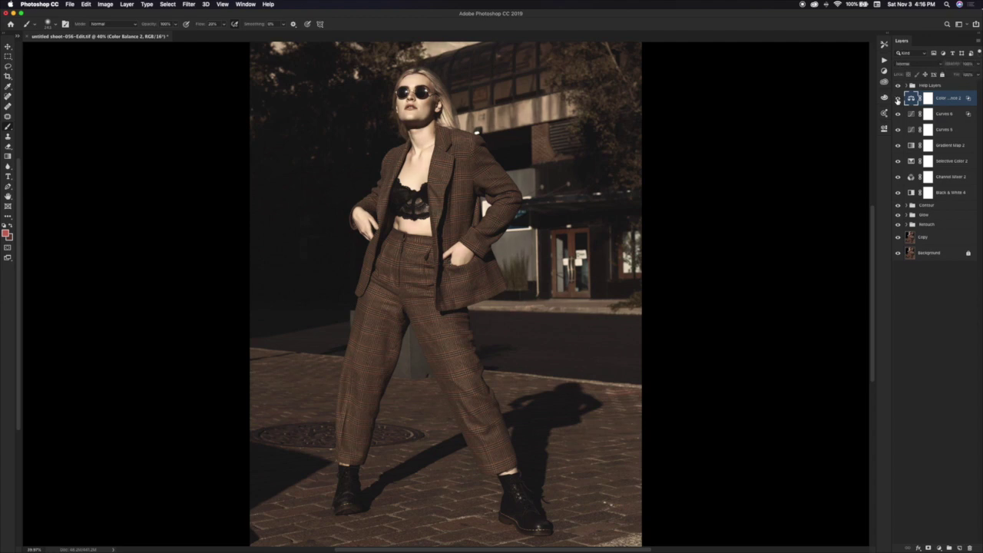
click(898, 98)
click(898, 98)
click(898, 98)
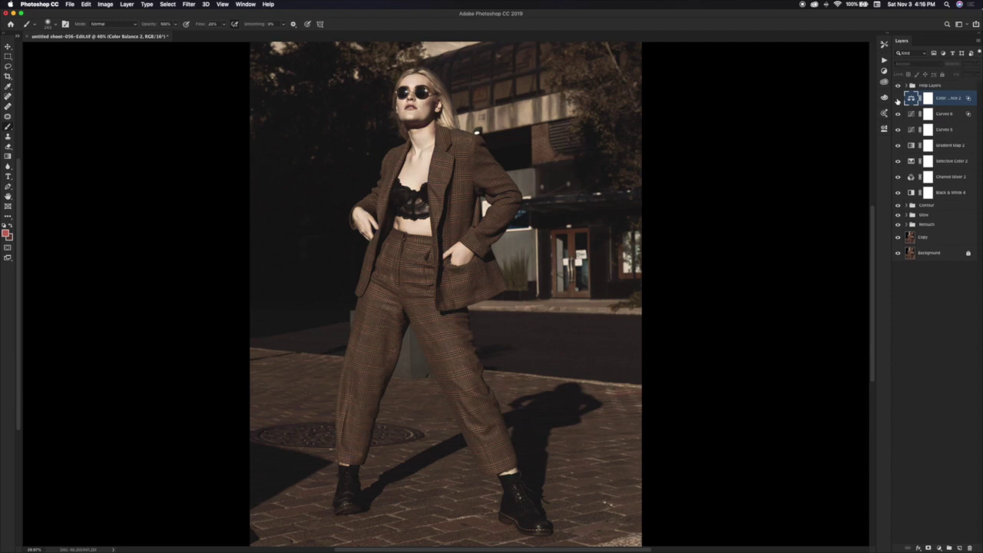
click(898, 98)
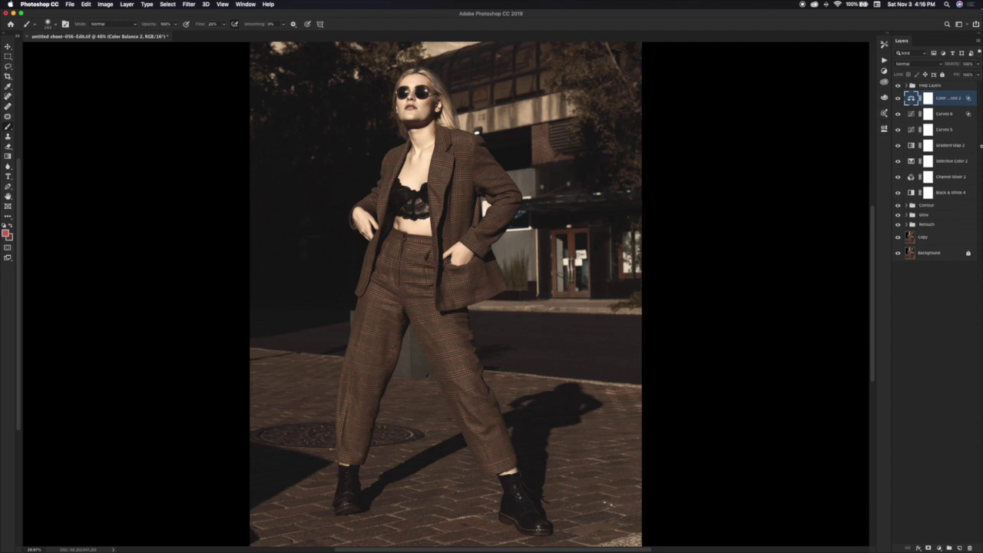
- Add a Solid Color fill layer with the brown hex color 5a3f2a
click(939, 548)
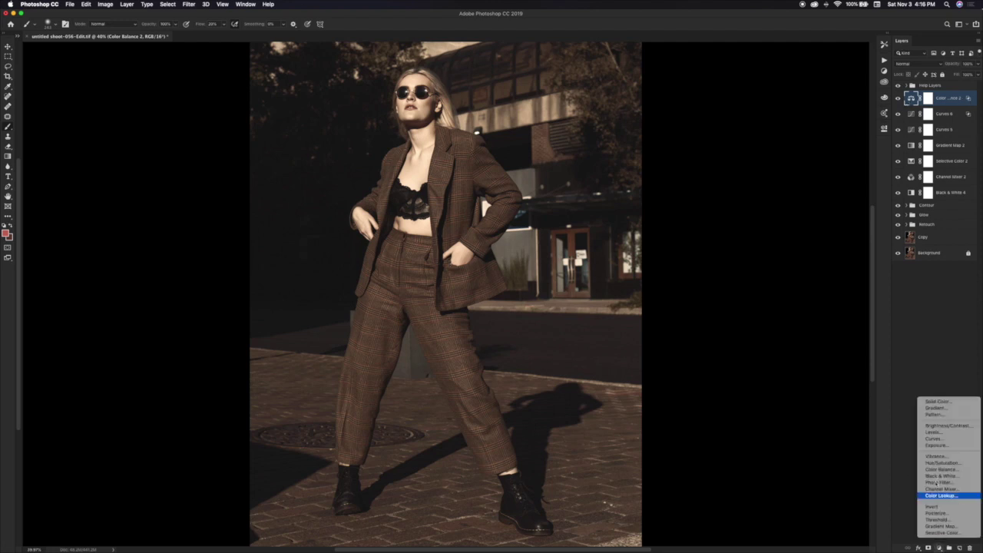
click(956, 403)
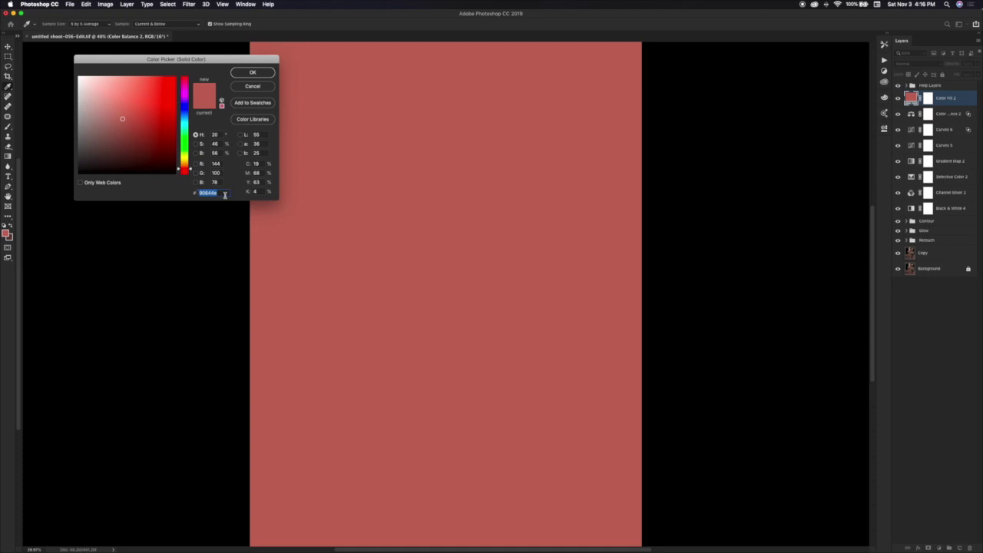
key(BackSpace)
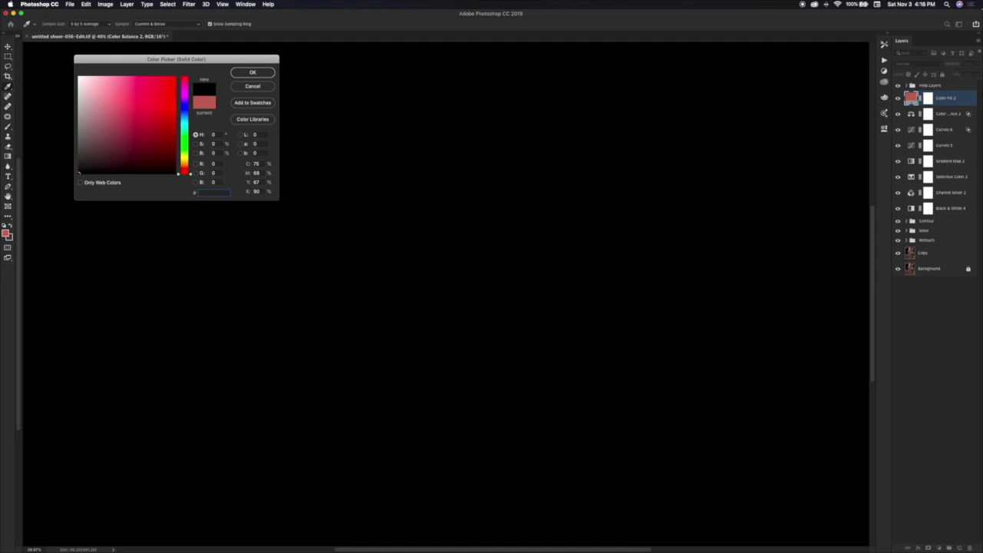
text(5a)
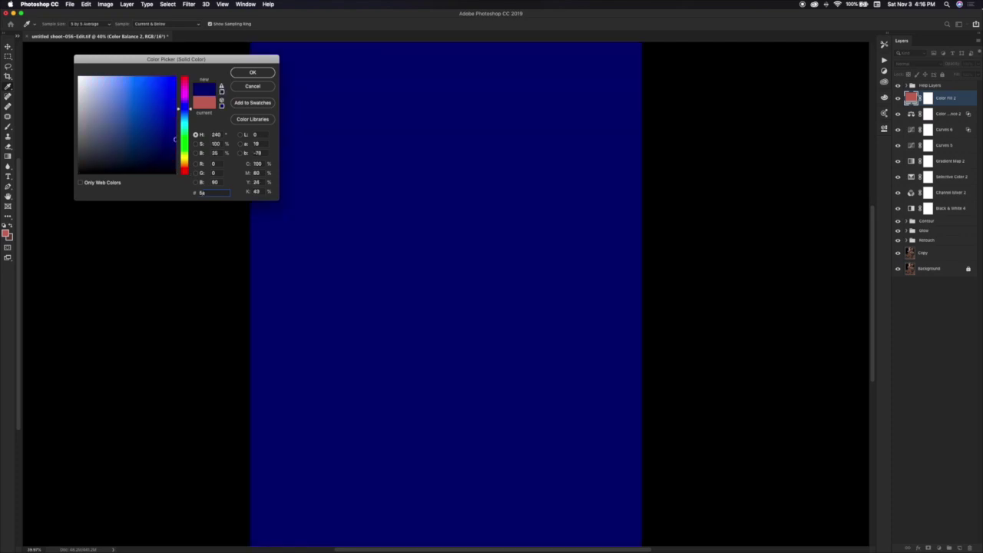
text(3f2)
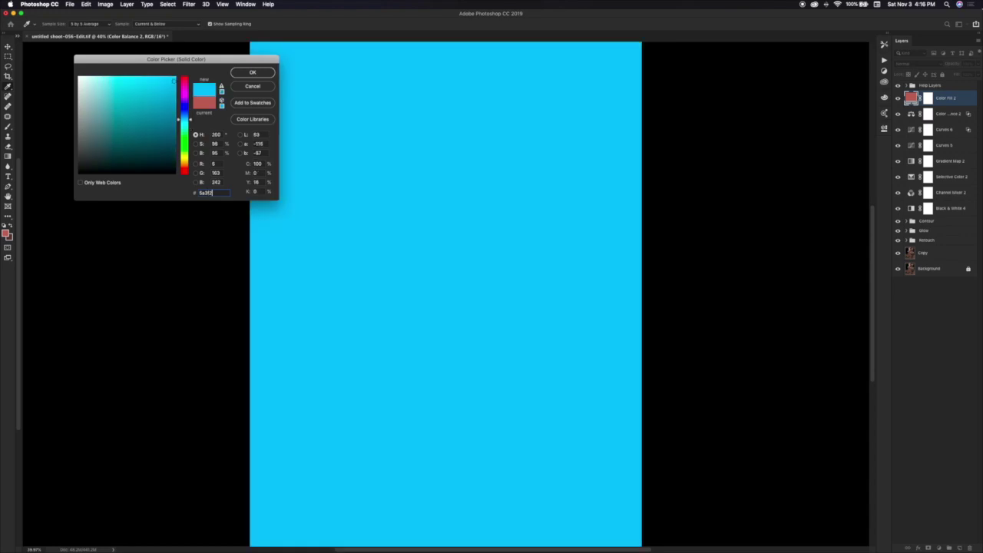
text(a)
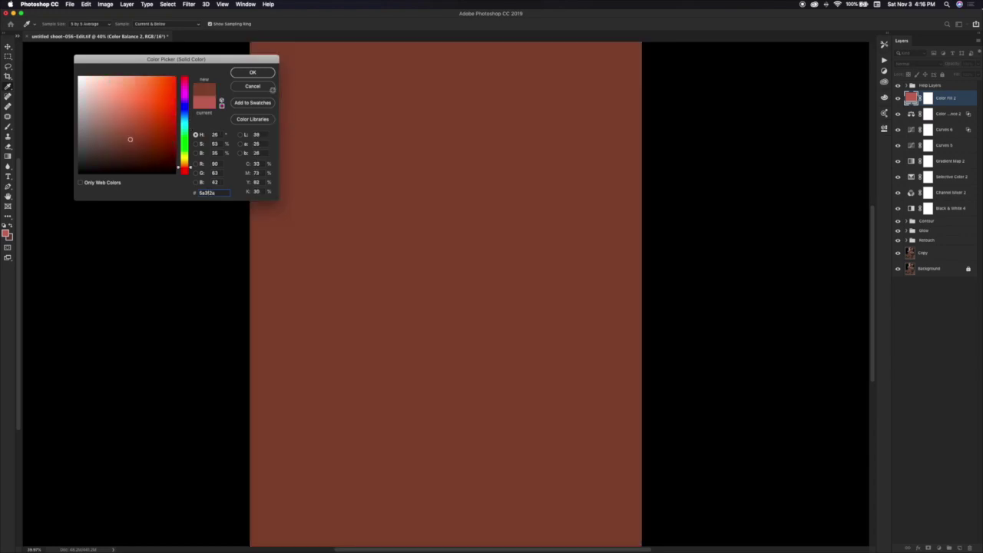
click(254, 73)
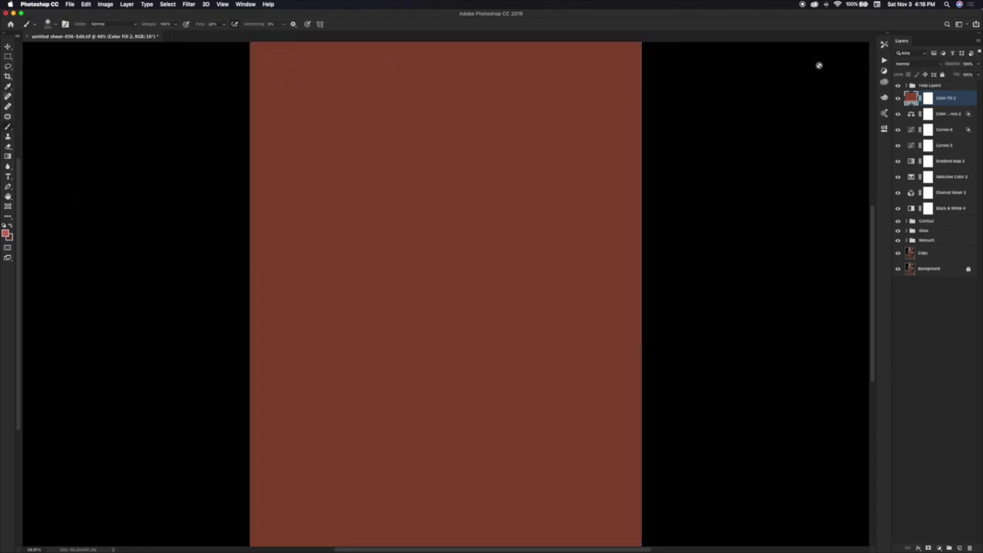
- Set the brown fill layer to the Soft Light blend mode at about 16% opacity
click(925, 64)
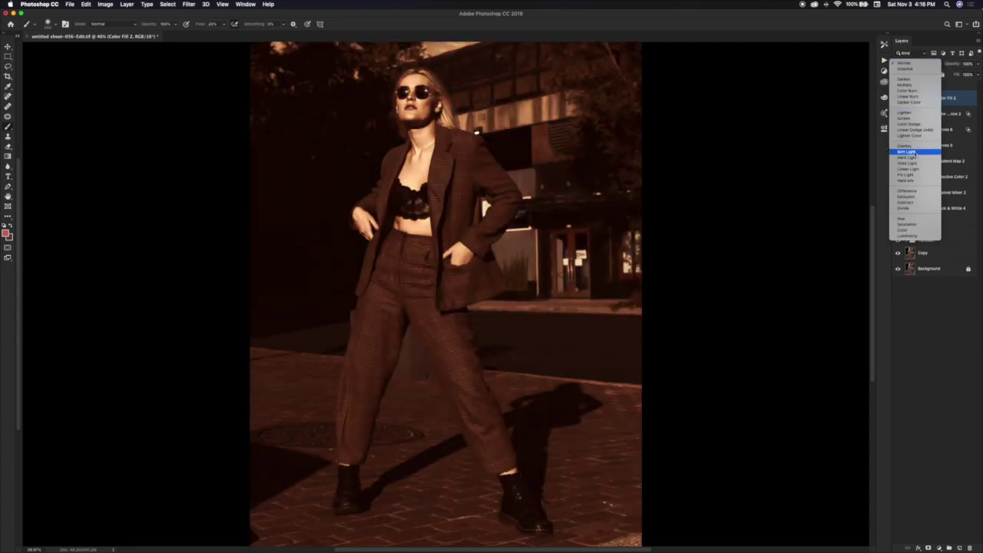
click(914, 153)
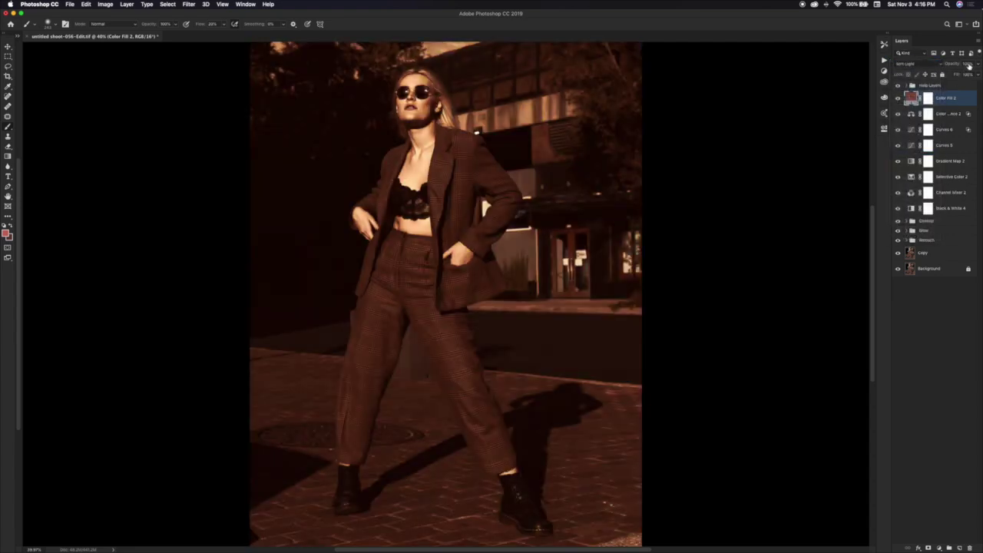
drag(978, 74, 948, 77)
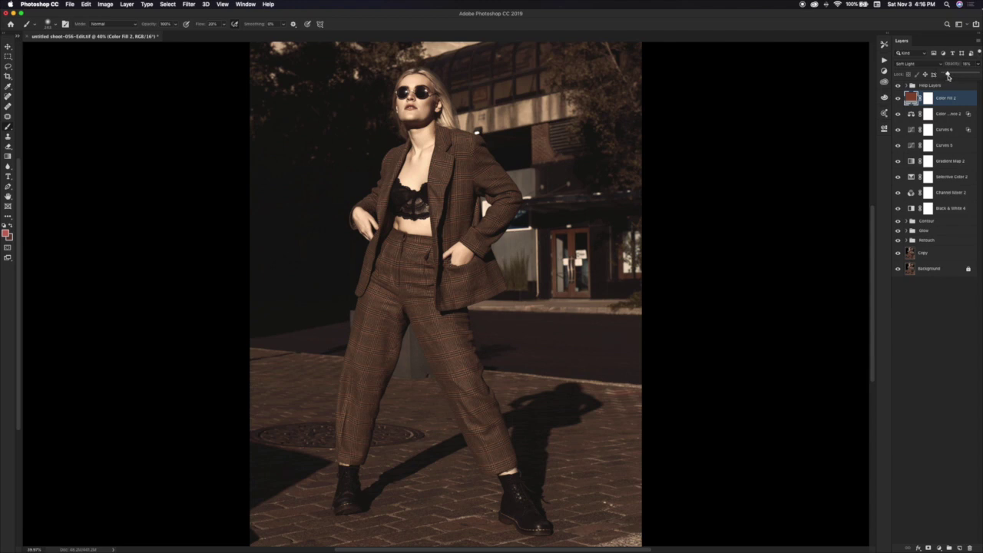
- Compare the portrait with and without the brown Soft Light fill layer
click(899, 99)
click(899, 99)
click(898, 99)
click(898, 99)
click(899, 99)
click(899, 99)
click(899, 99)
click(899, 99)
click(898, 99)
click(898, 99)
click(898, 99)
click(898, 99)
- Add an Exposure adjustment layer with the Offset set to 0.02
click(938, 547)
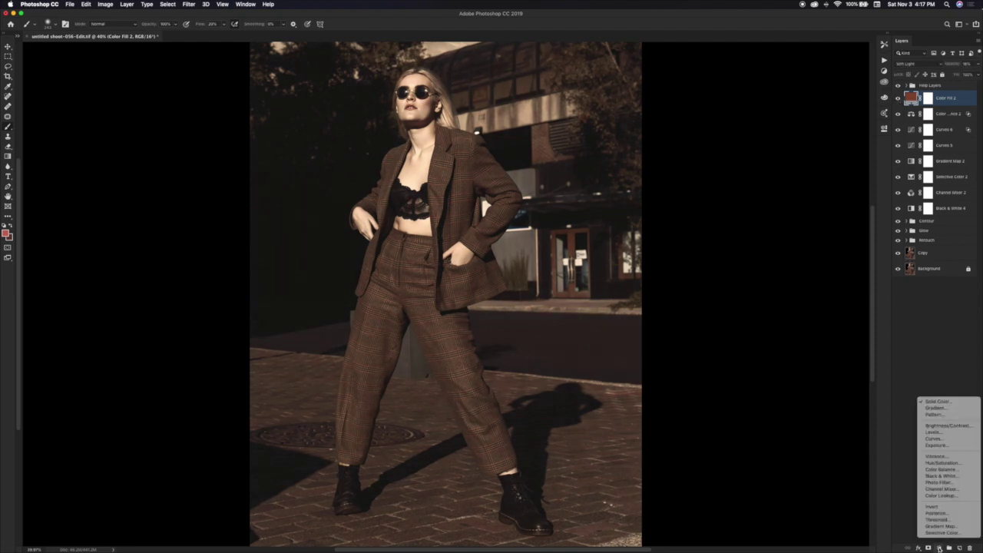
click(934, 445)
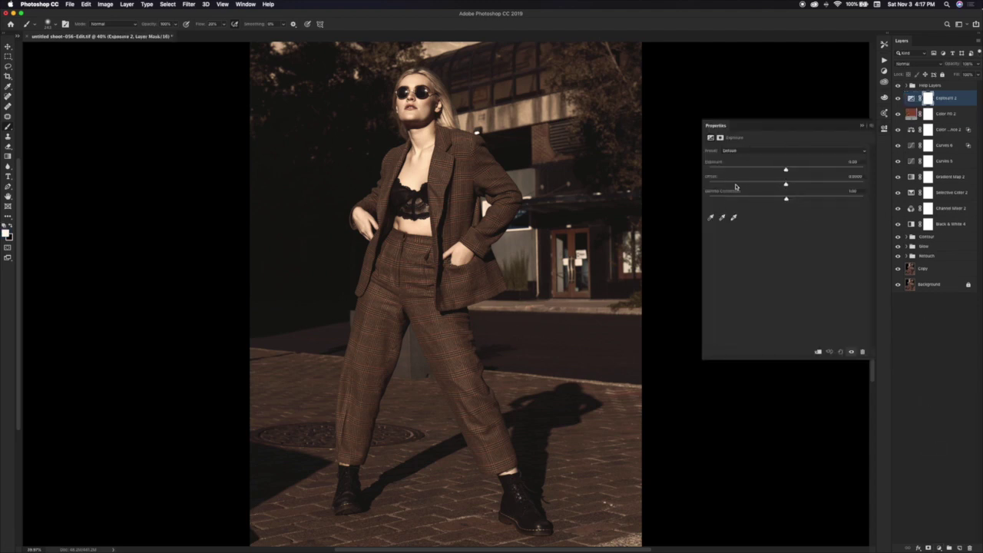
click(863, 177)
key(BackSpace)
text(0.02)
click(862, 125)
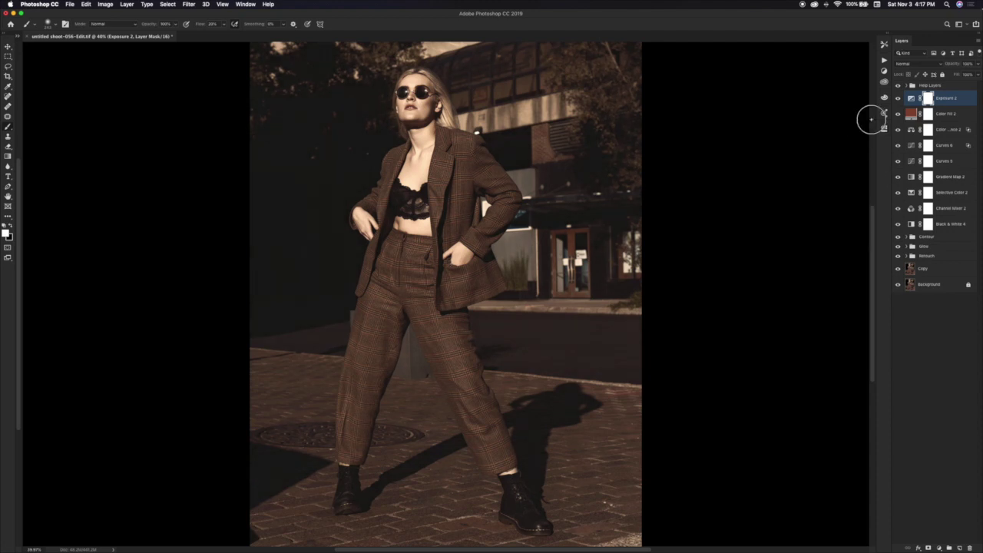
- Compare the portrait's shadows with and without the Exposure layer
click(899, 99)
click(898, 99)
click(898, 99)
click(898, 99)
click(899, 99)
click(899, 99)
- Group all the grading layers from Exposure down to Black & White and name the group Color Grade
shift+click(949, 225)
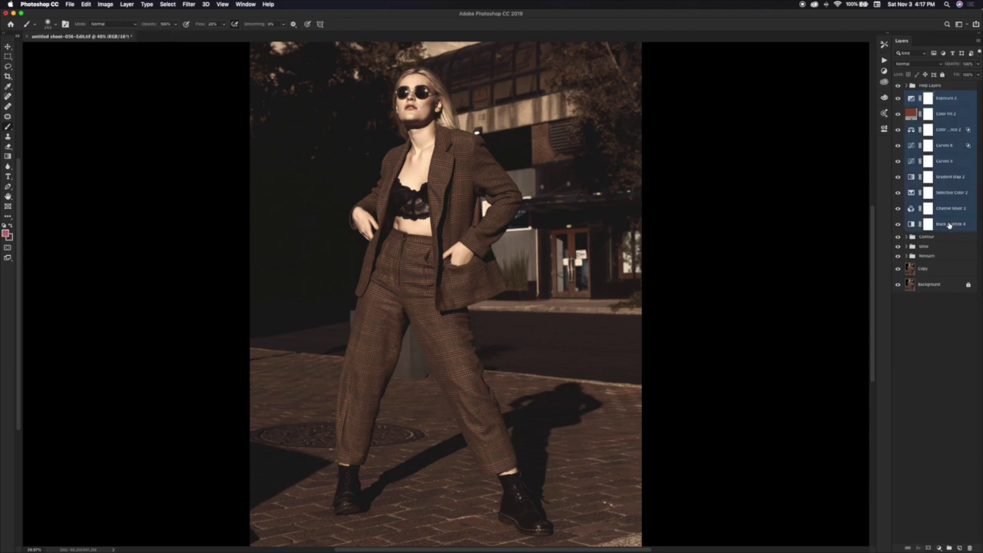
key(super+g)
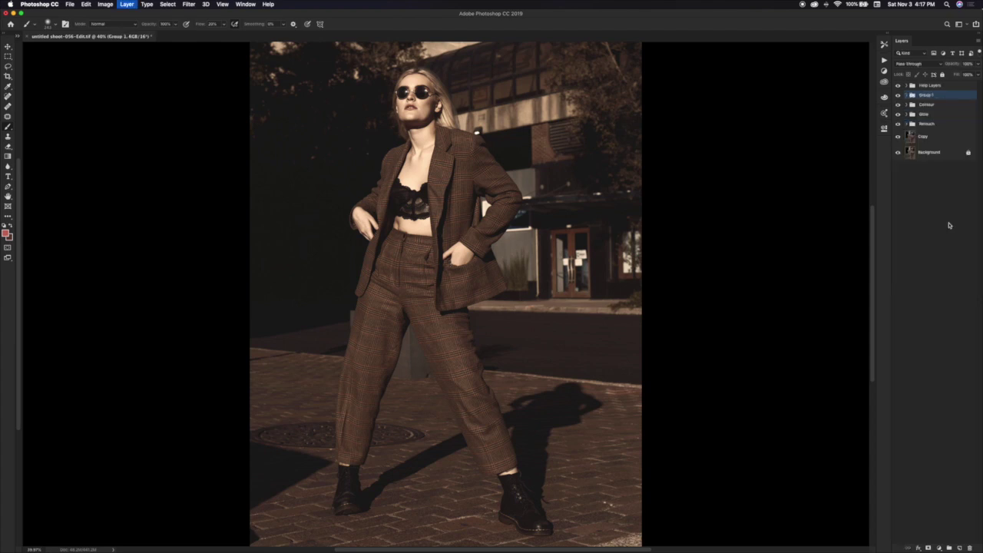
double_click(926, 95)
text(Colour Grad)
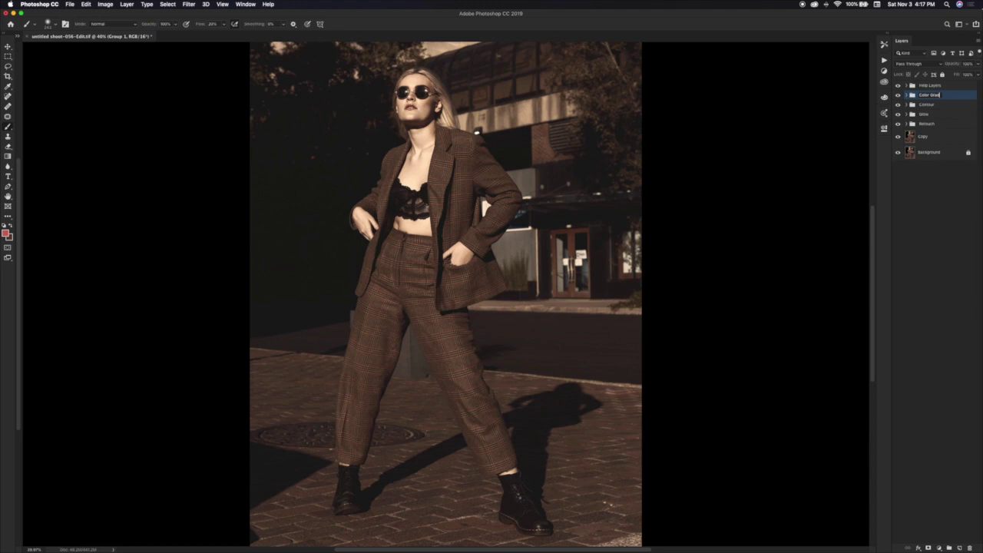
text(e)
key(Return)
- Compare the portrait with and without the Color Grade group, both at full length and closer on the upper body
click(899, 95)
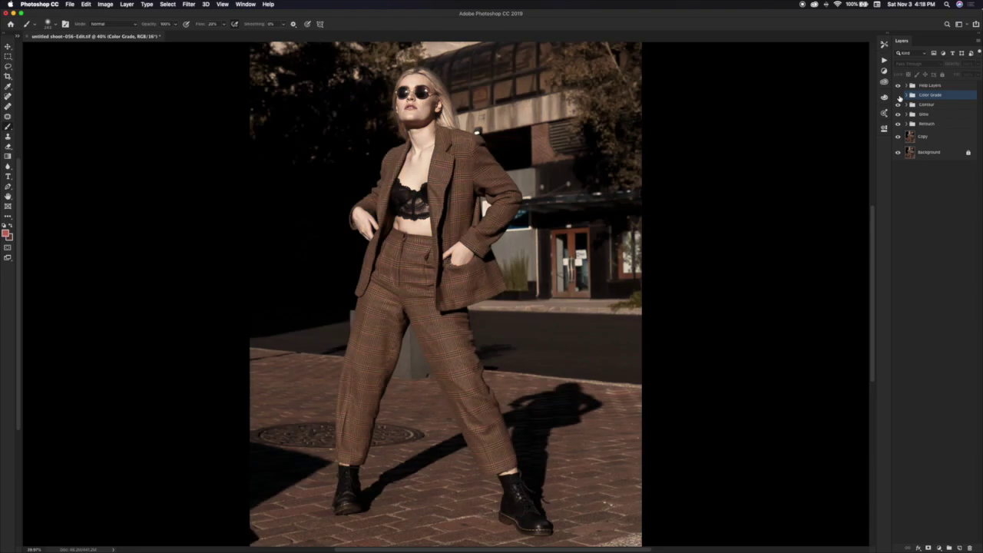
click(899, 96)
click(899, 95)
click(898, 95)
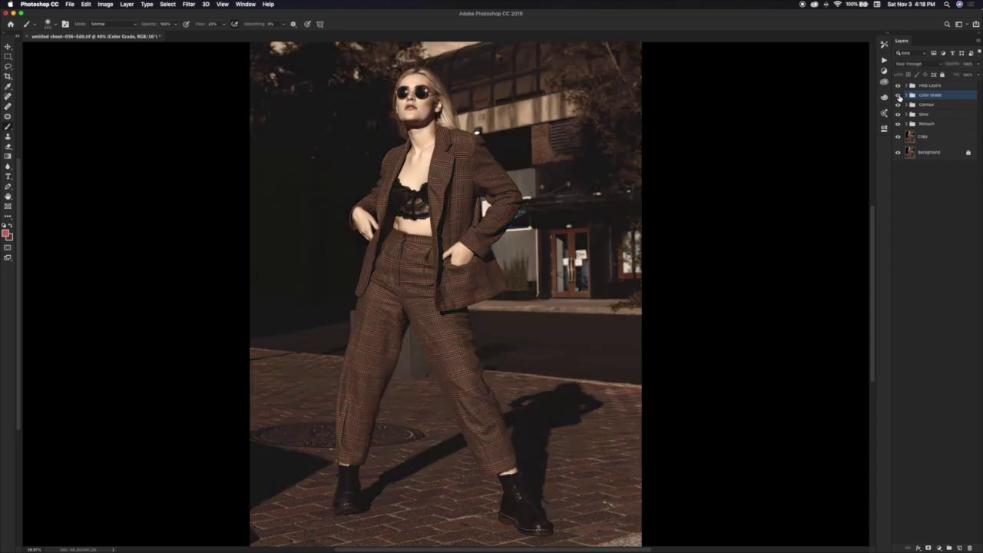
key(super+equal)
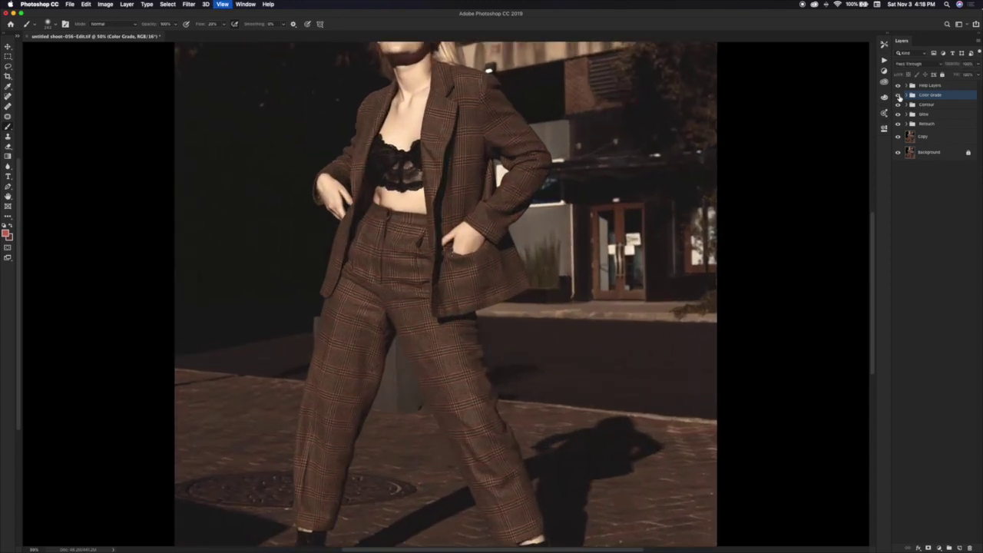
scroll(607, 215, up, 5)
key(super+equal)
scroll(594, 310, down, 2)
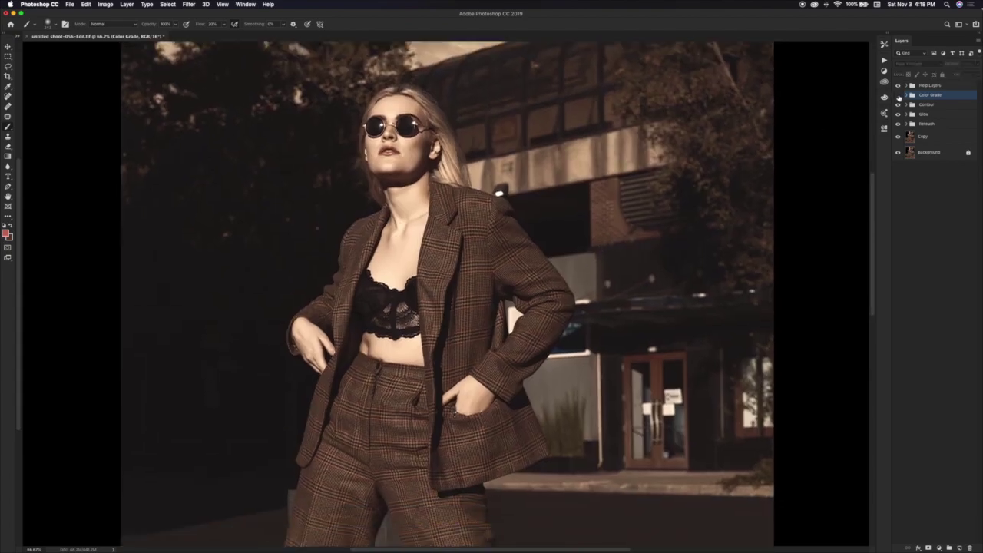
click(898, 95)
click(899, 95)
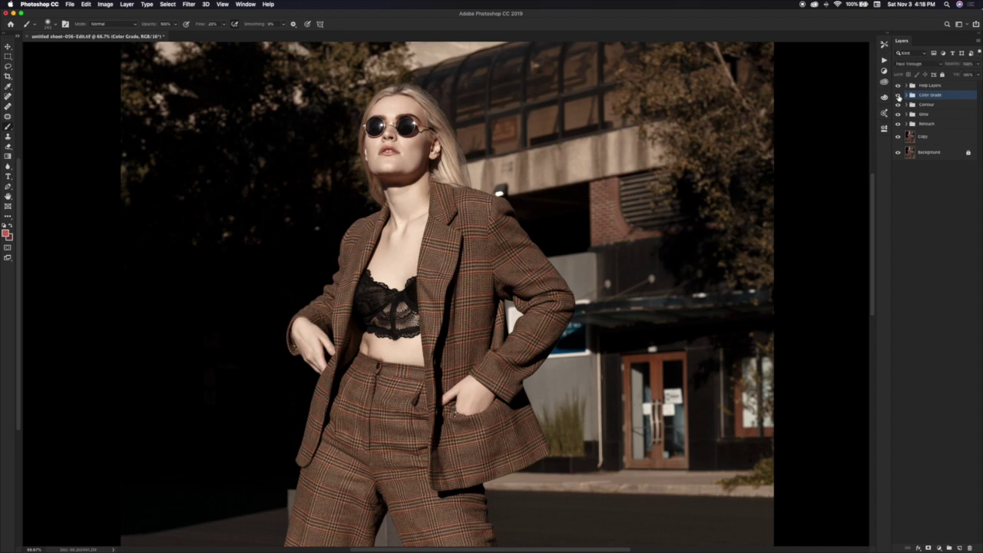
click(898, 96)
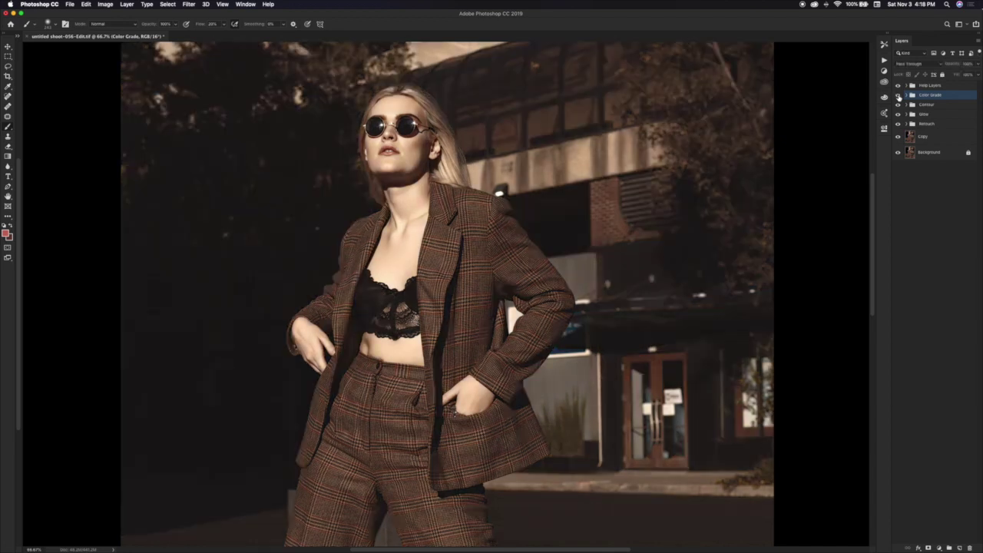
- Group the Color Grade, Contour and Glow groups together and compare the portrait with and without the combined group
shift+click(937, 114)
key(super+g)
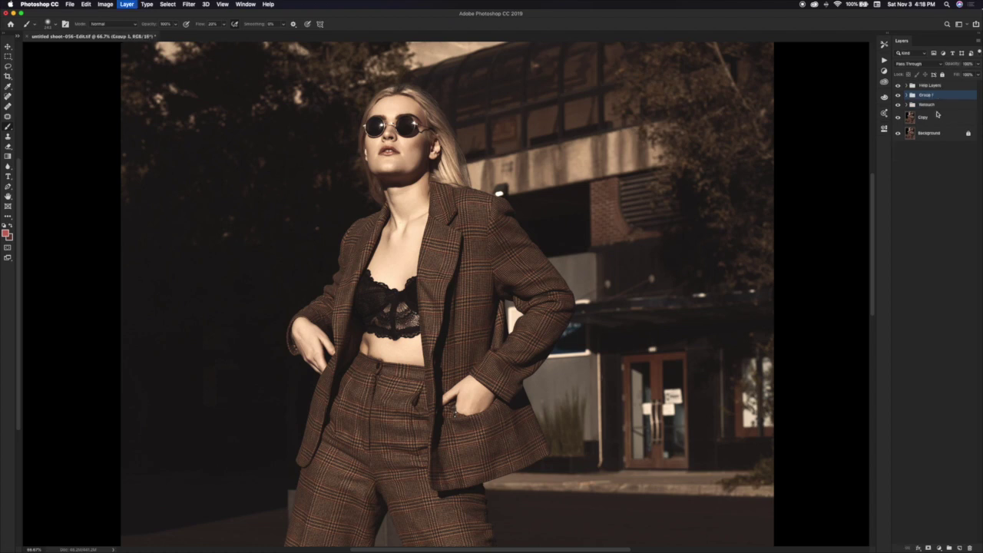
click(899, 96)
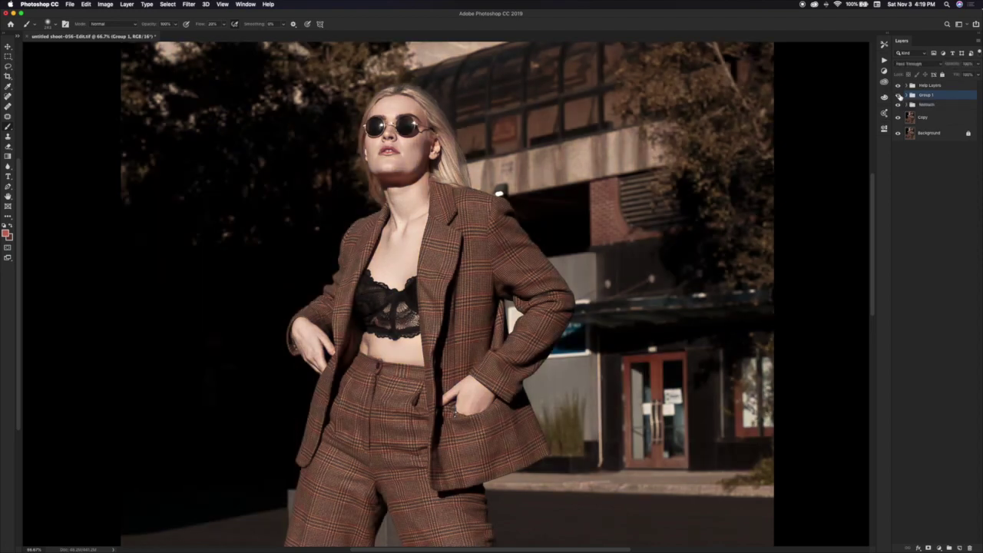
click(898, 95)
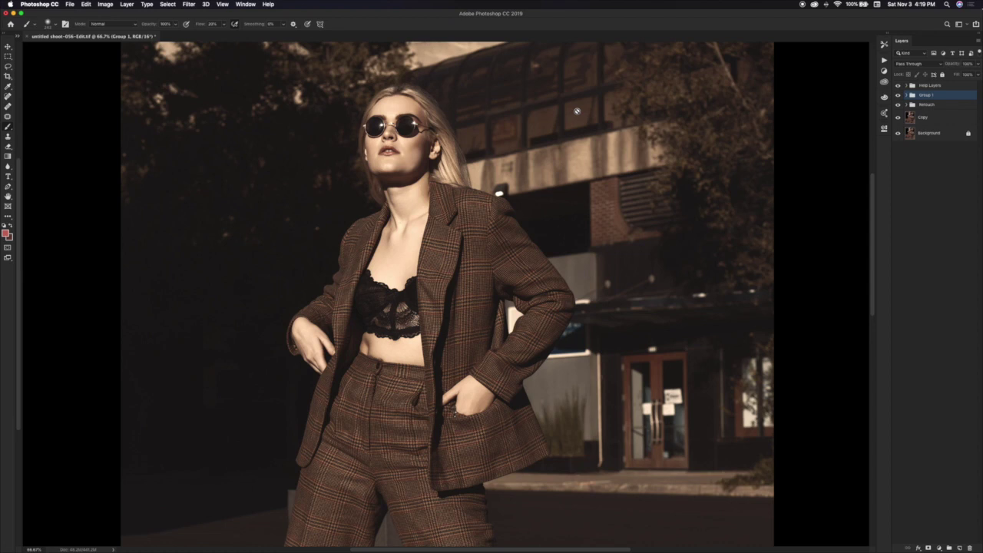
- Save the Color Grade group from inside the combined group as a graphic in My Library
click(909, 95)
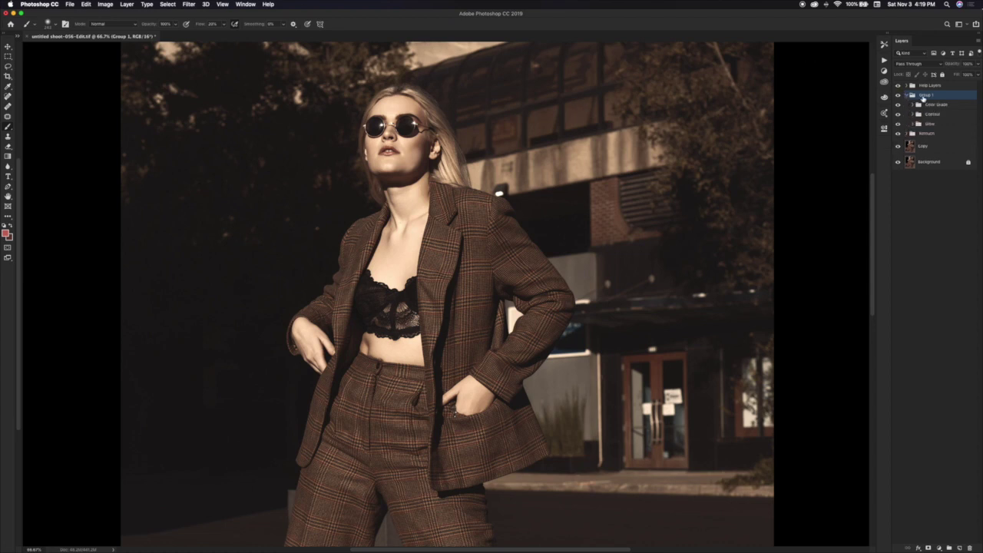
click(884, 82)
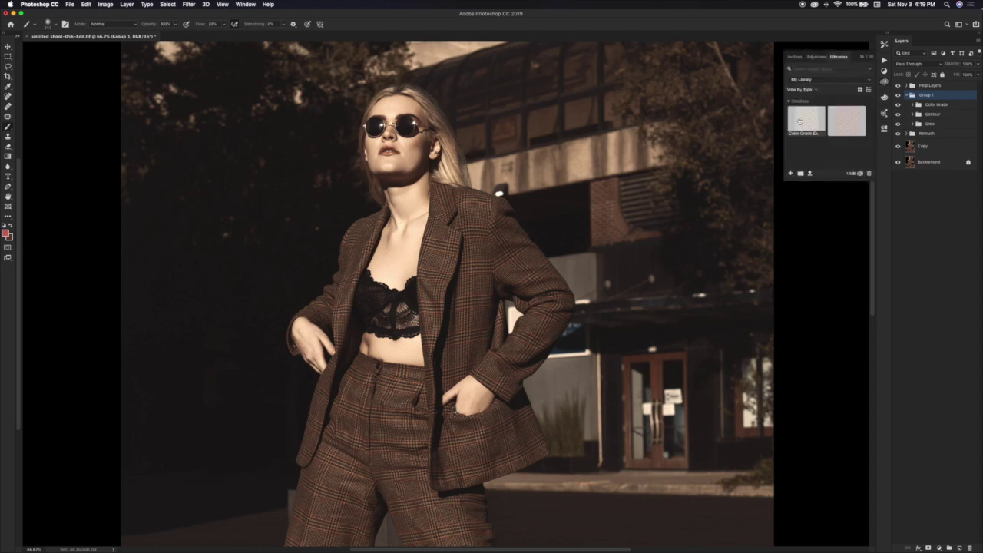
drag(936, 105, 859, 141)
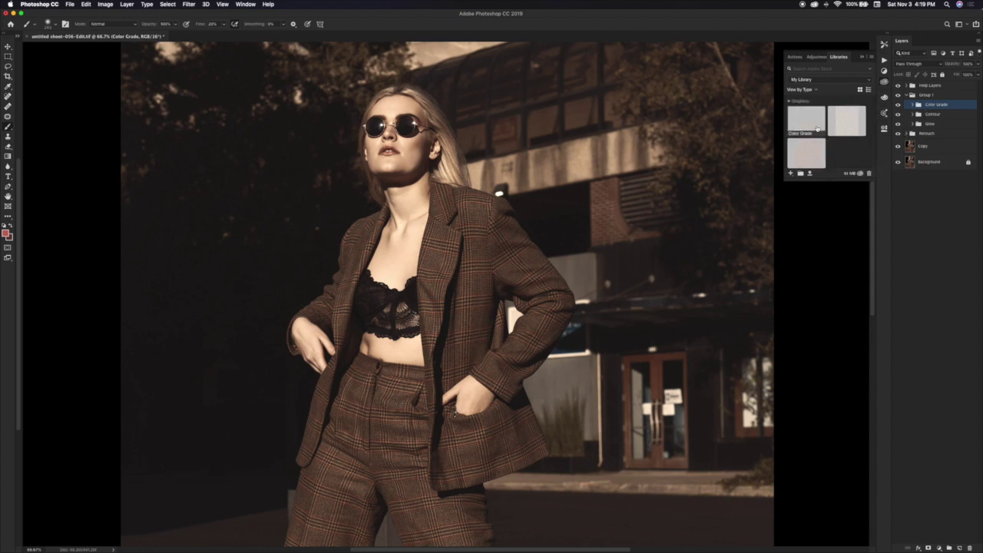
click(862, 58)
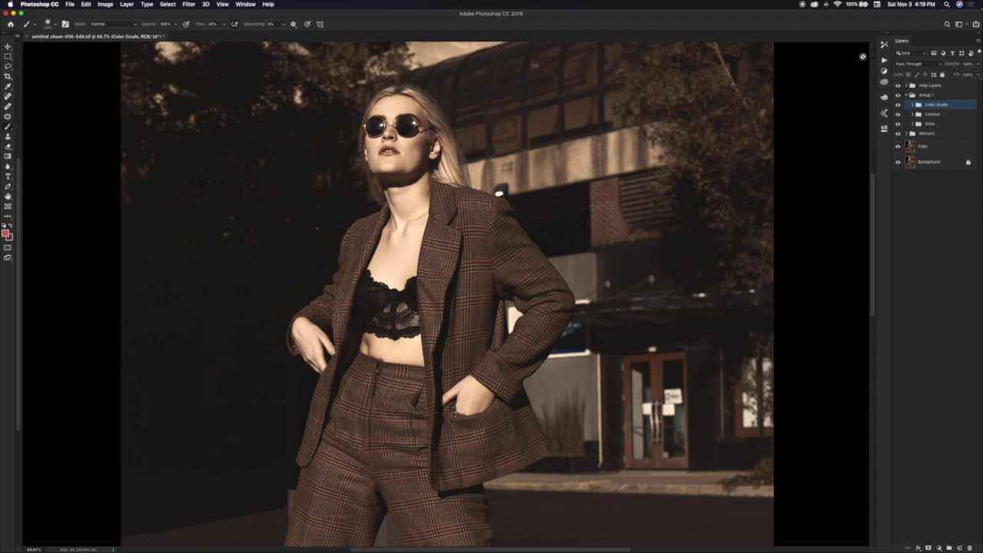